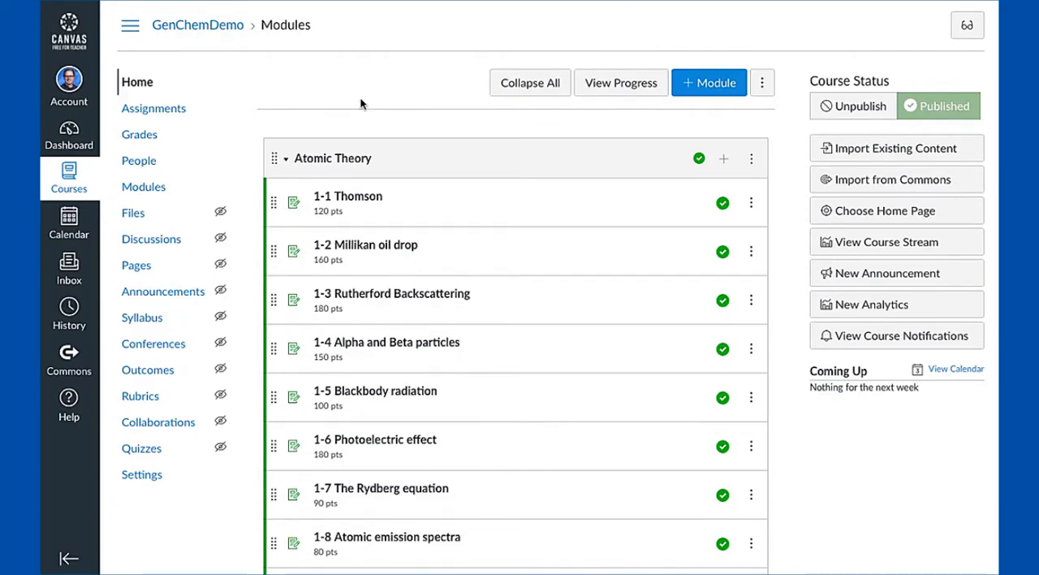
Open the 1-3 Rutherford Backscattering assignment, preview its assessment and return to the LTI home page
click(417, 298)
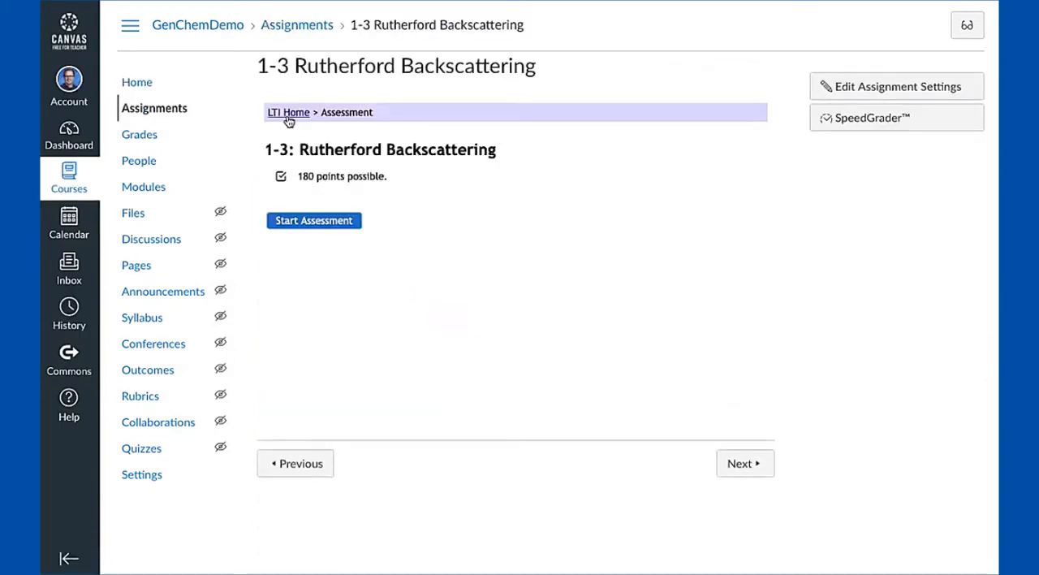
click(289, 114)
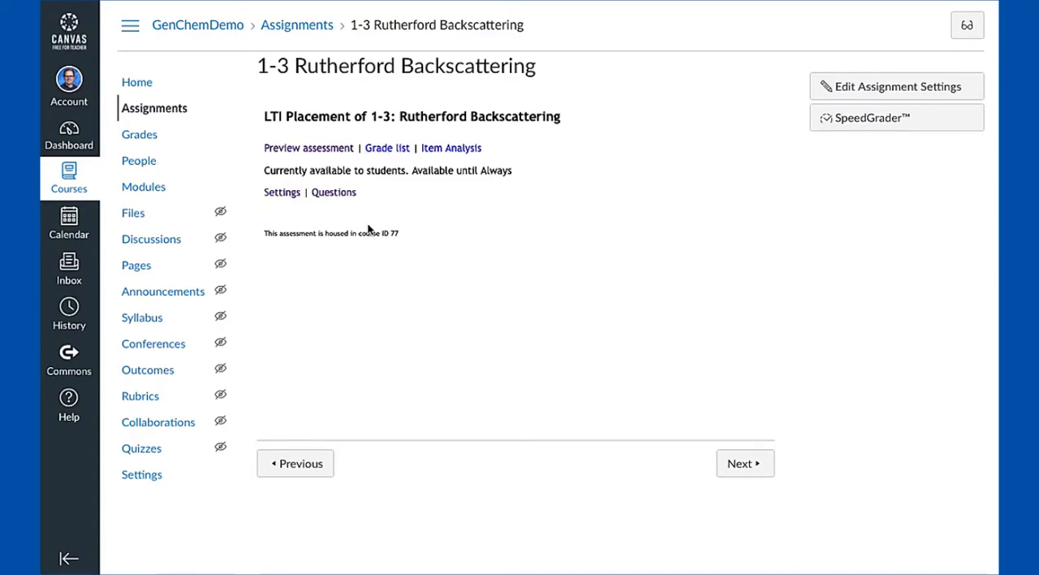
click(301, 154)
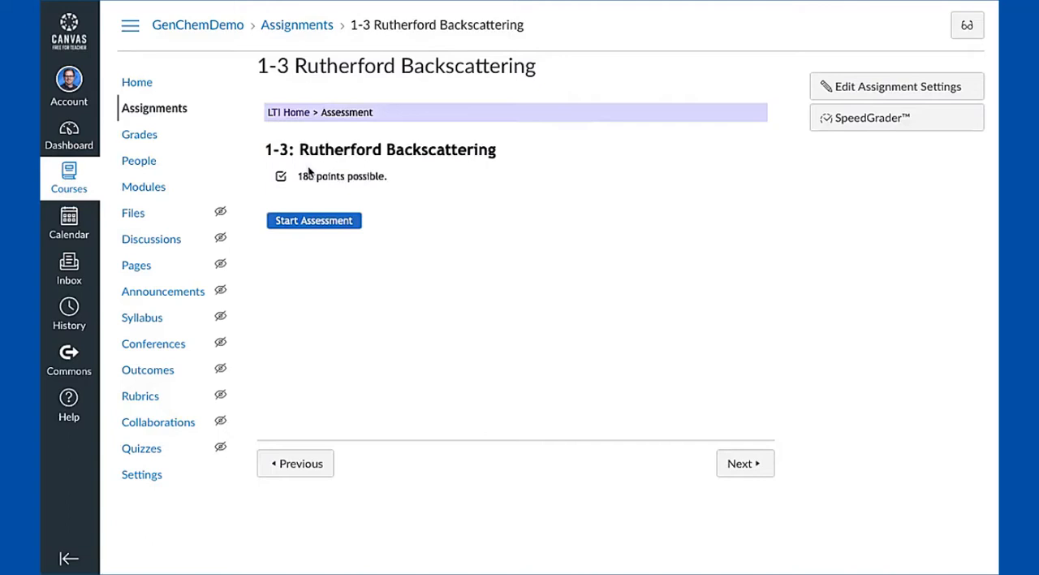
click(289, 113)
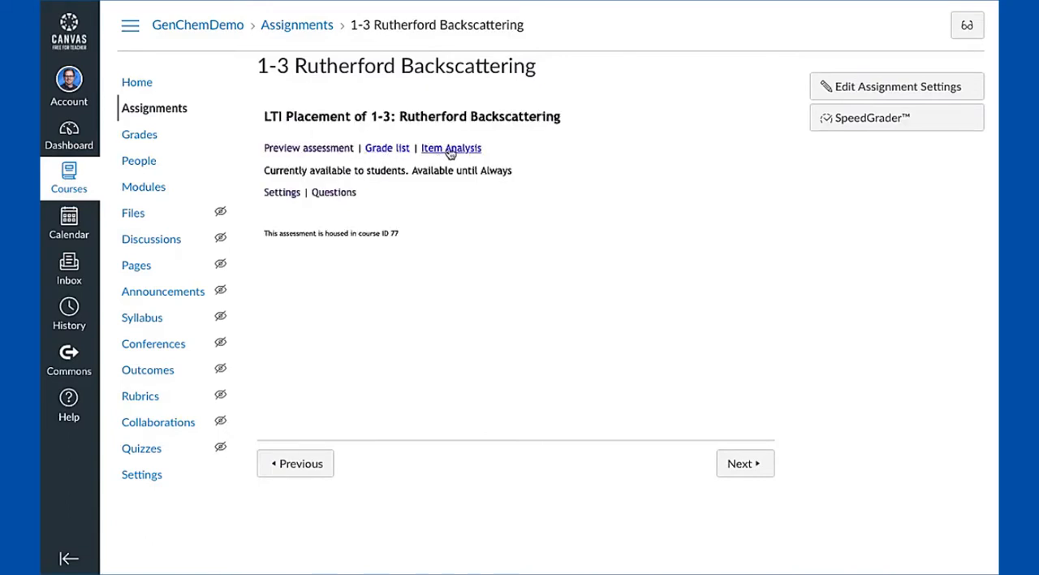
Open the assessment's settings and enter "Summary" as its summary text
click(281, 193)
scroll(345, 325, down, 3)
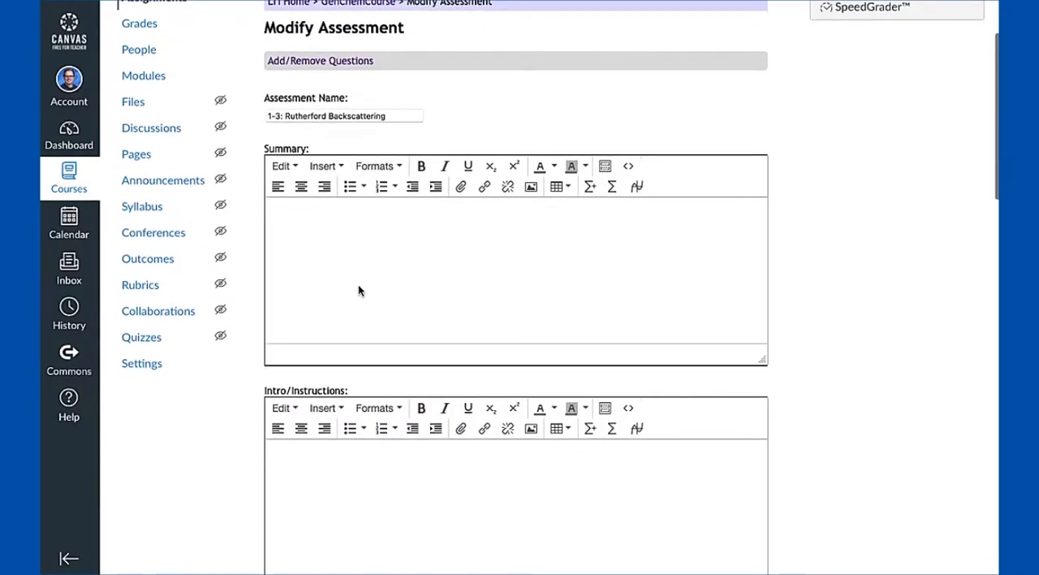
click(359, 291)
text(Summary)
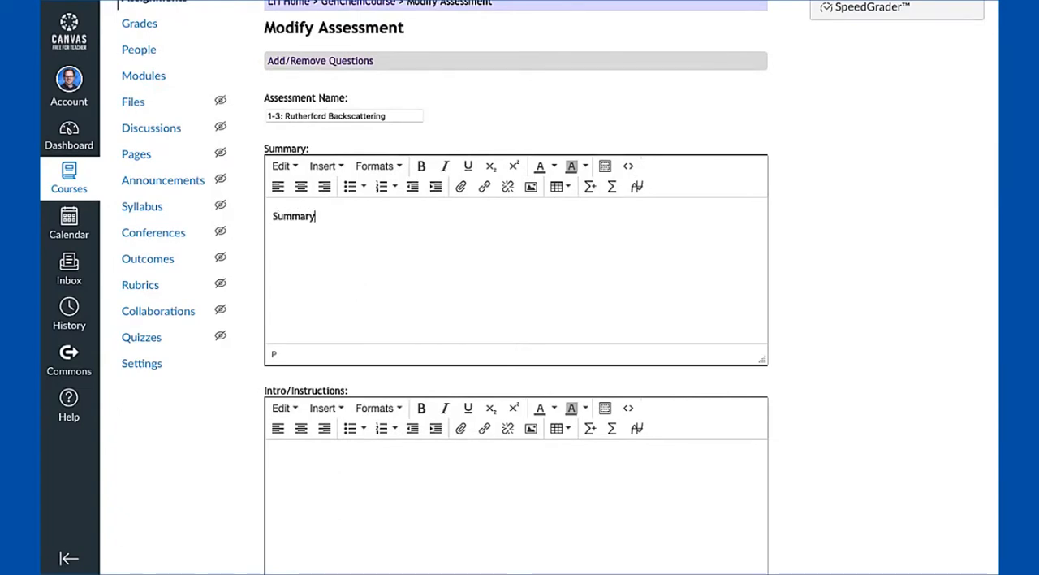
Enter "Introduction" as the assessment's intro/instructions text and save the changes
scroll(366, 463, down, 2)
click(366, 463)
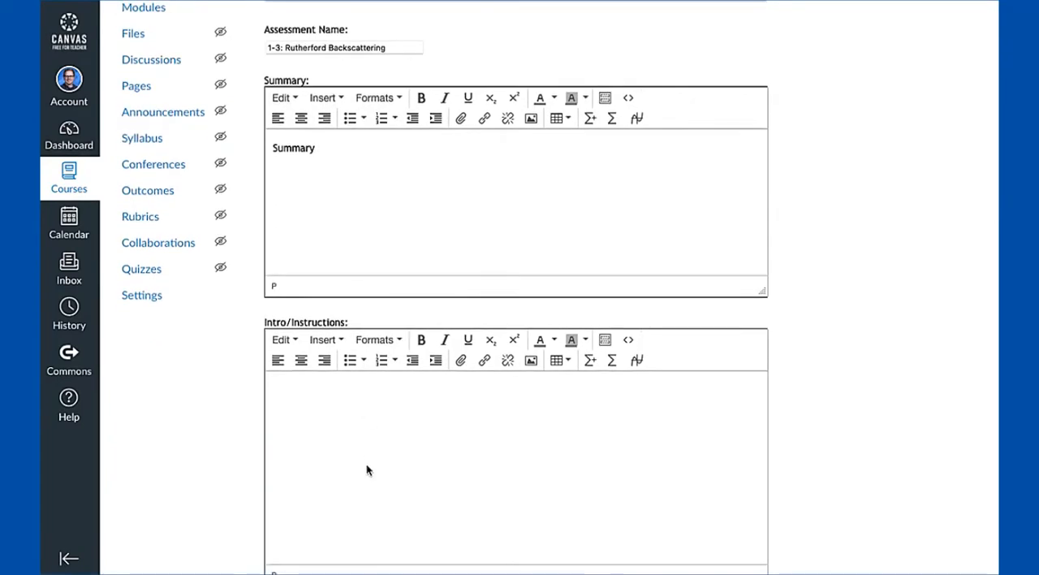
text(Introduction)
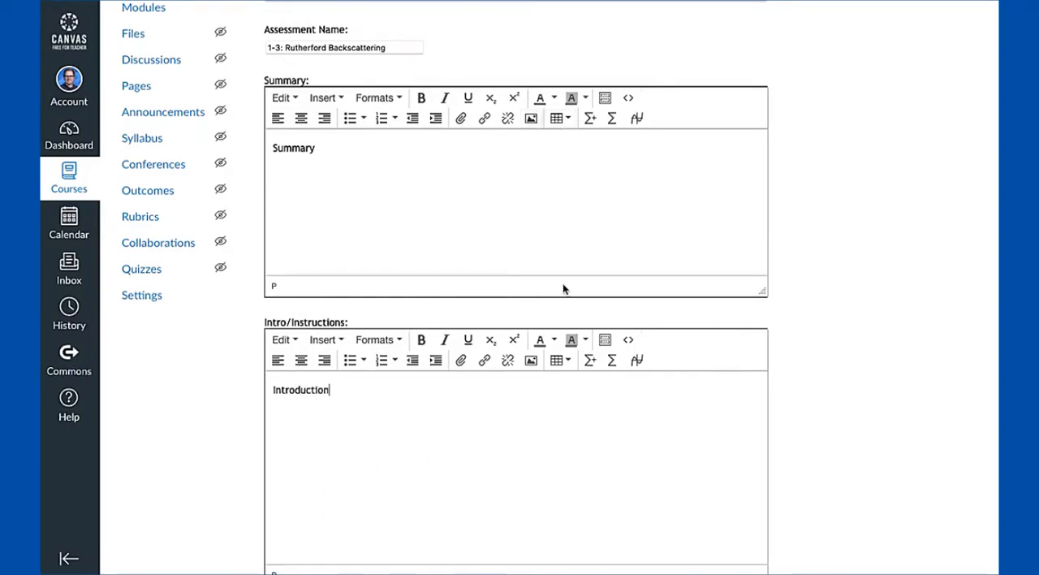
scroll(712, 325, down, 5)
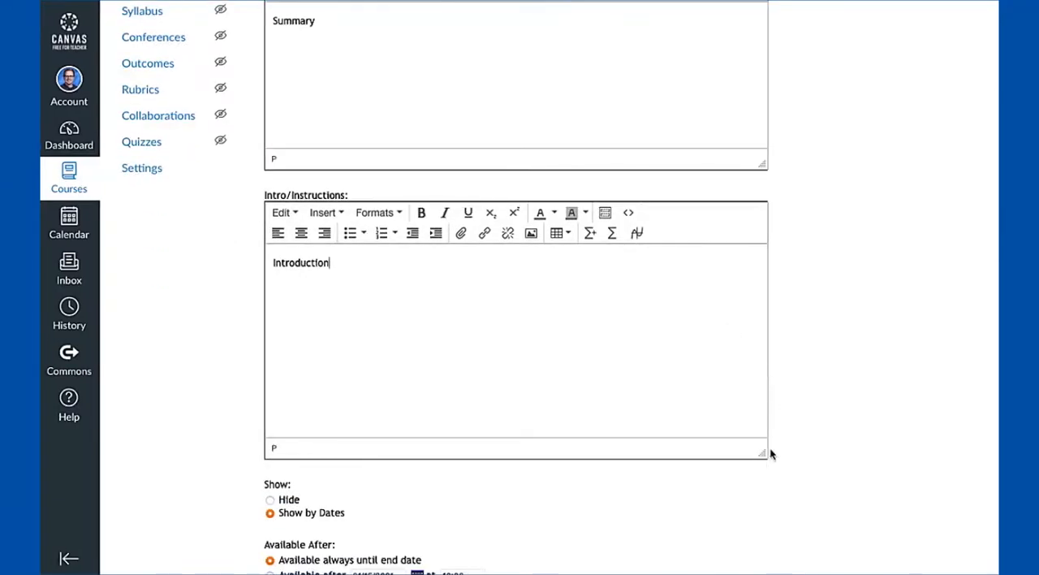
scroll(771, 454, down, 15)
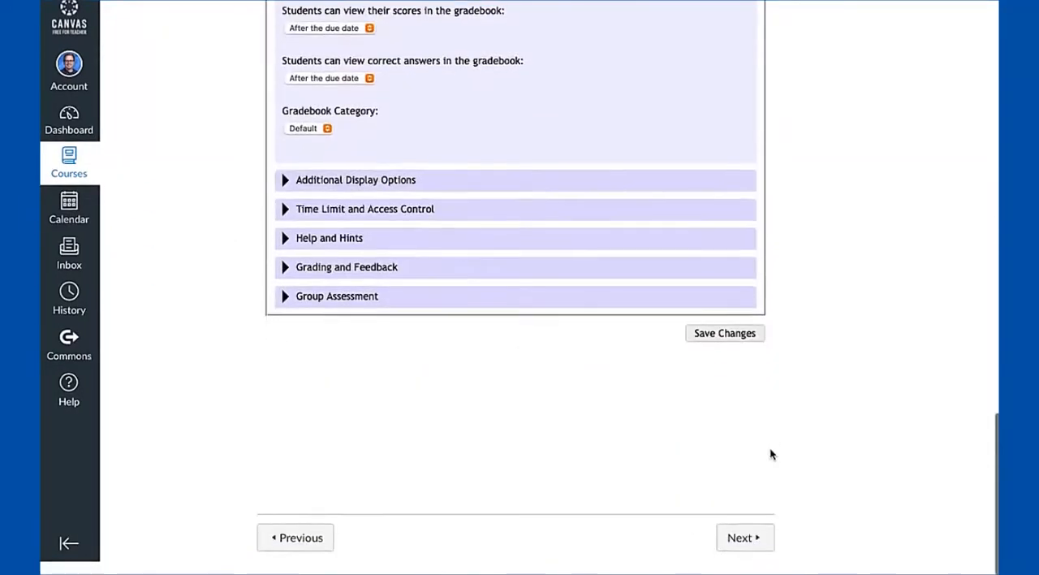
click(728, 350)
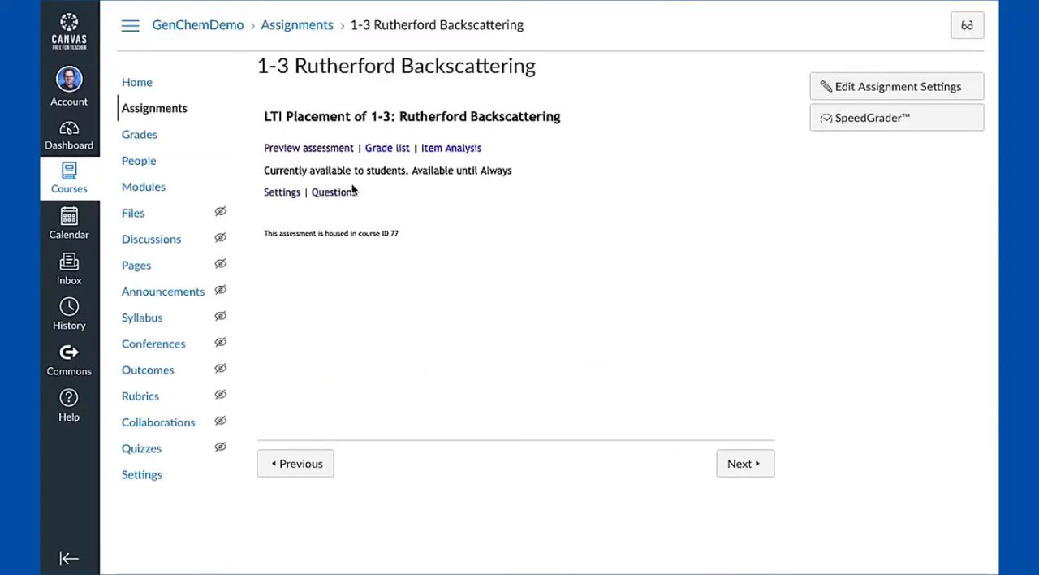
Preview the assessment and highlight the summary text on its start page
click(320, 150)
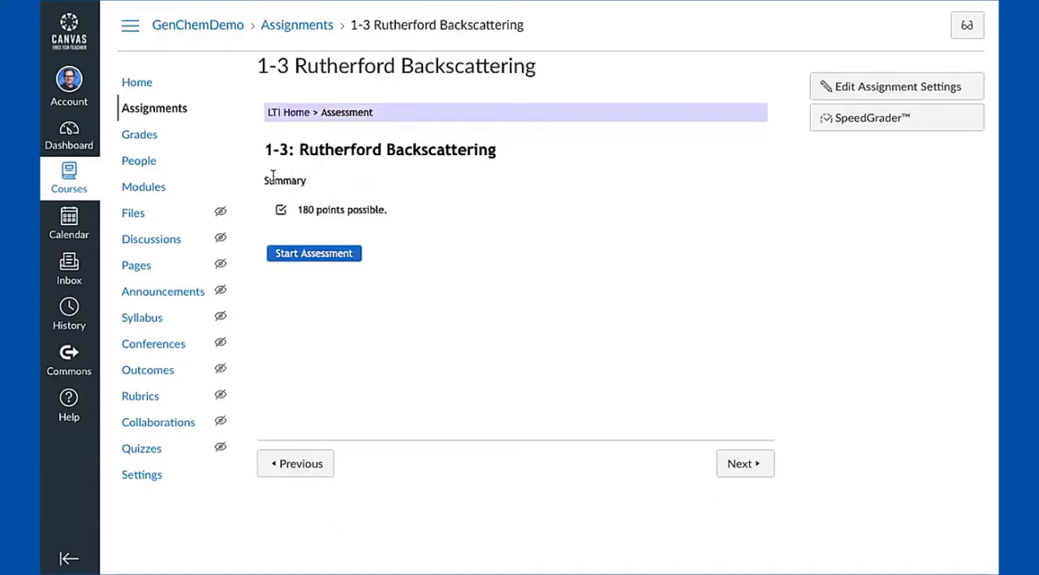
drag(264, 180, 313, 184)
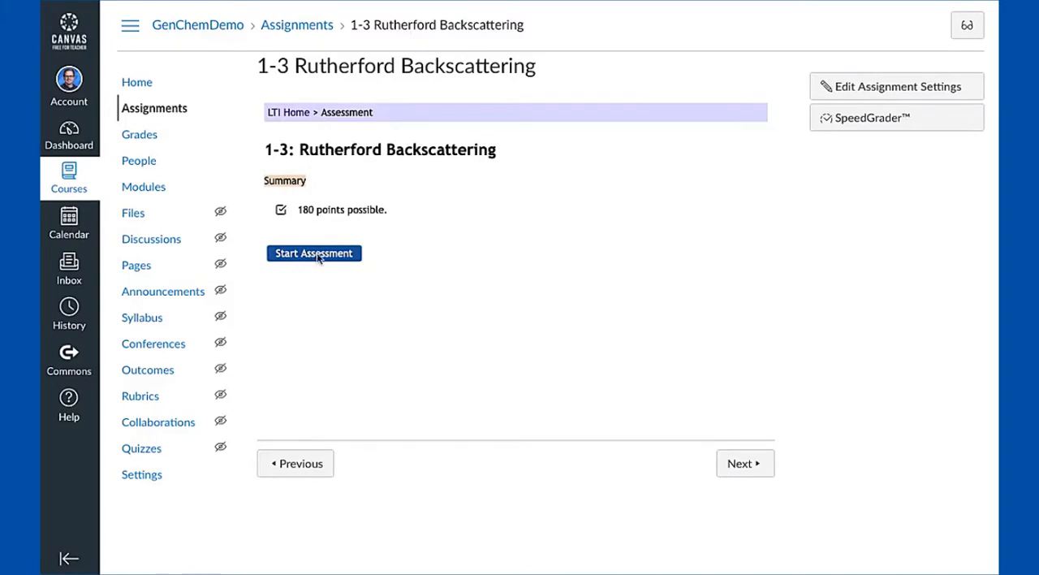
click(276, 180)
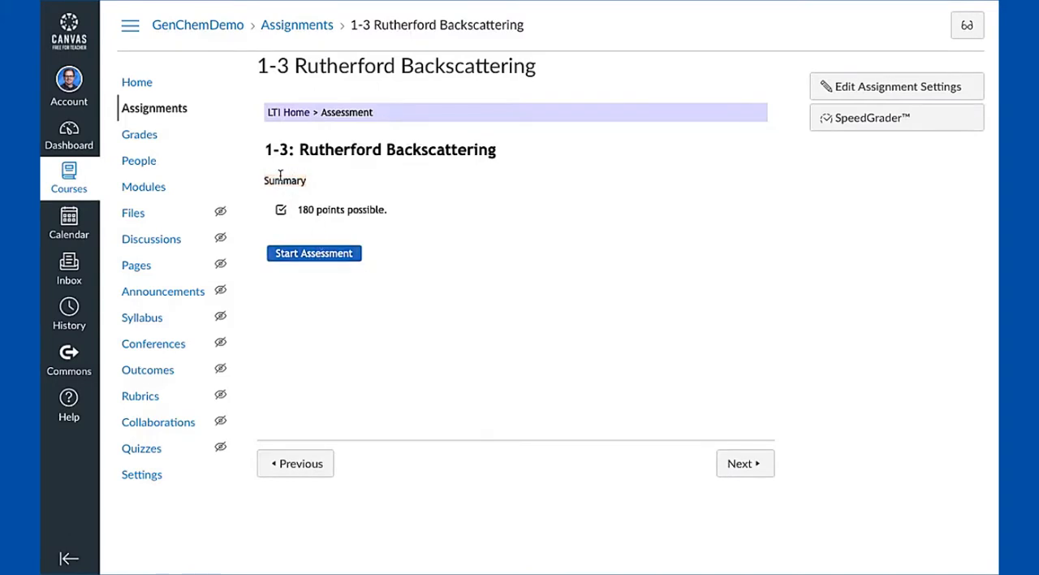
drag(262, 181, 307, 182)
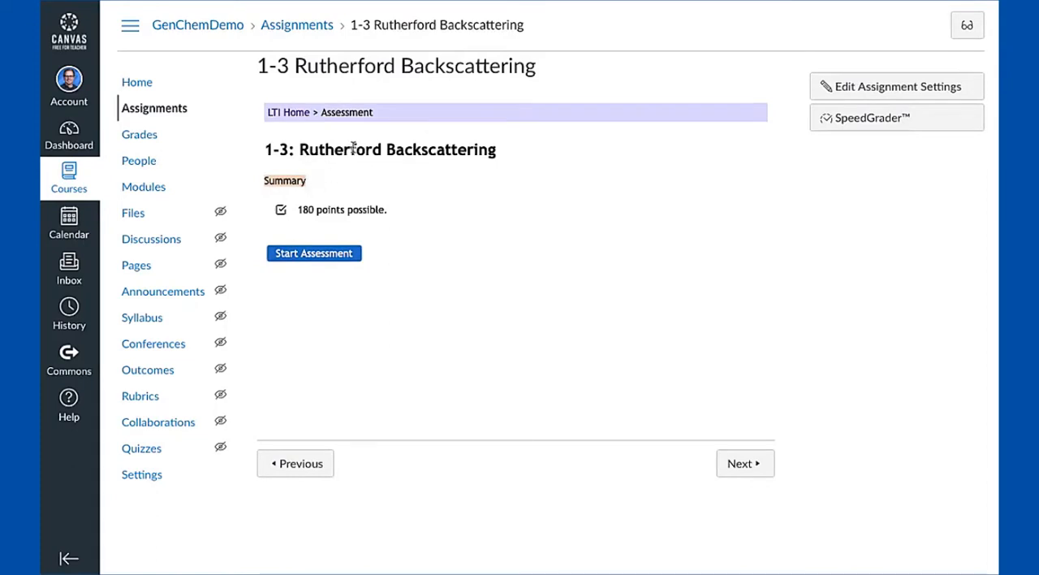
click(288, 182)
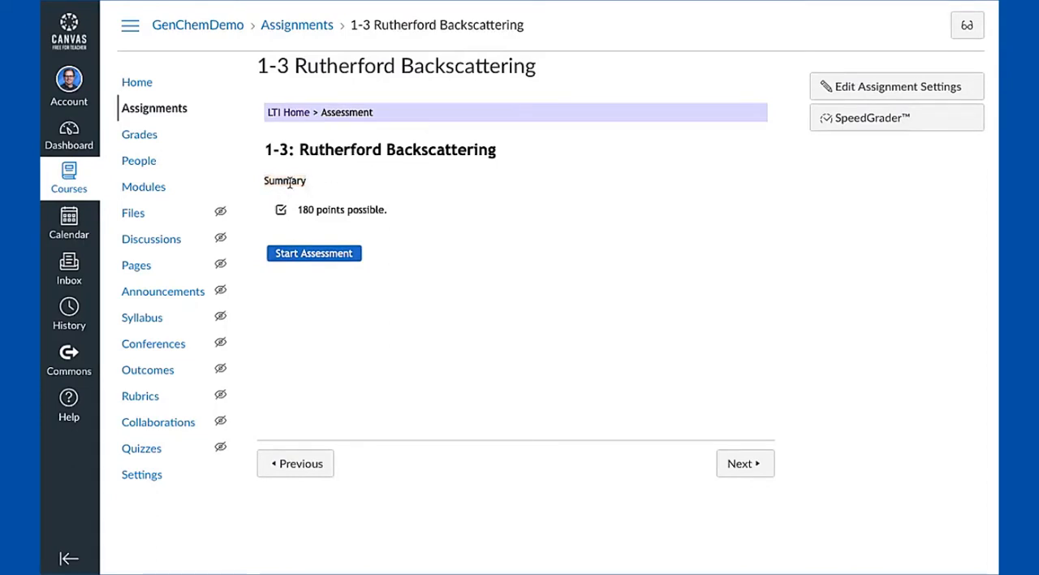
Start the assessment and highlight the introduction text above Question 1
click(311, 254)
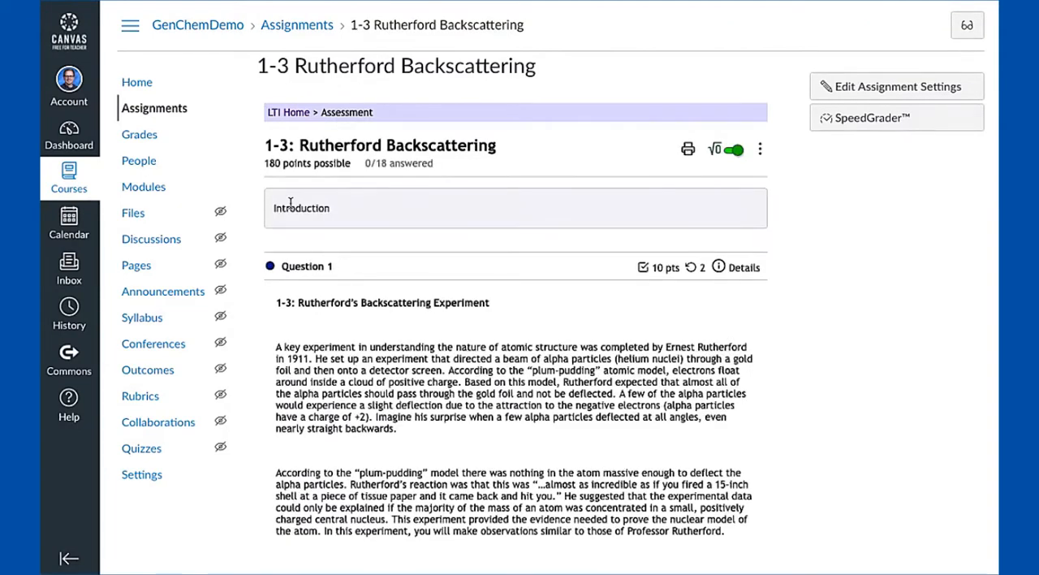
drag(273, 209, 341, 217)
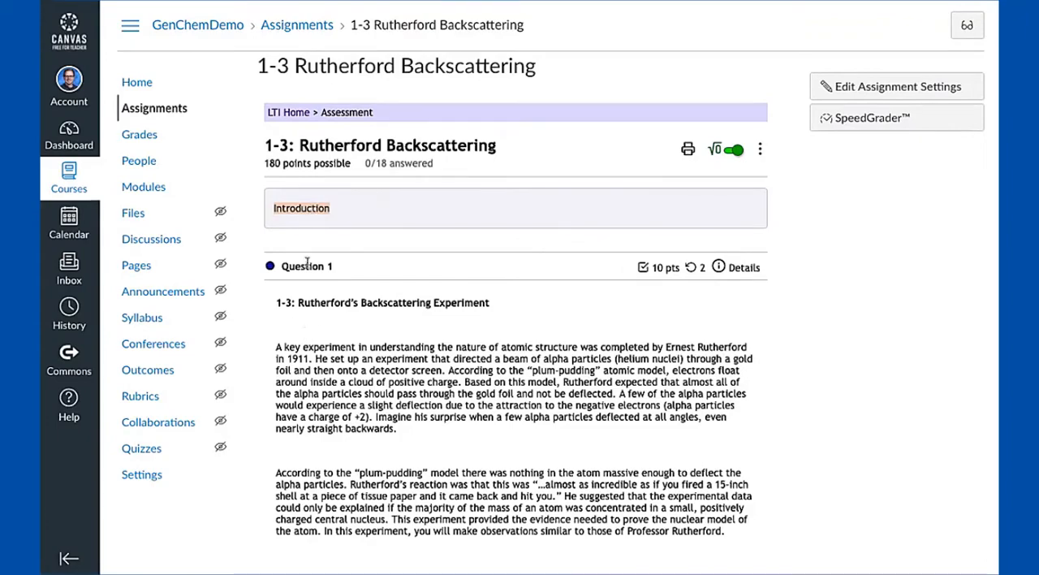
scroll(327, 381, down, 3)
scroll(327, 382, up, 3)
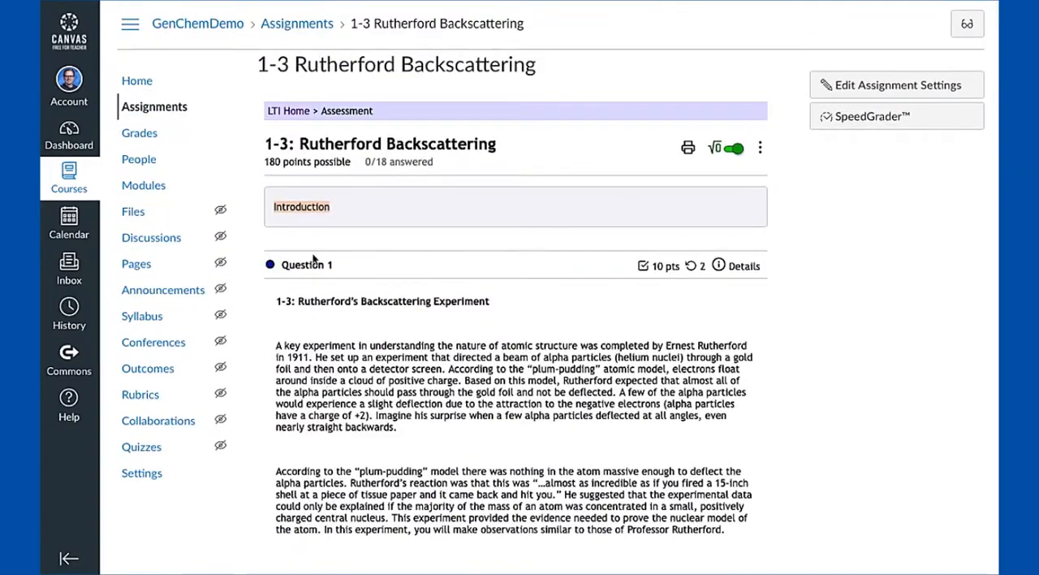
Return to the LTI home page and reopen the assessment's settings at the summary and intro/instructions text
click(297, 111)
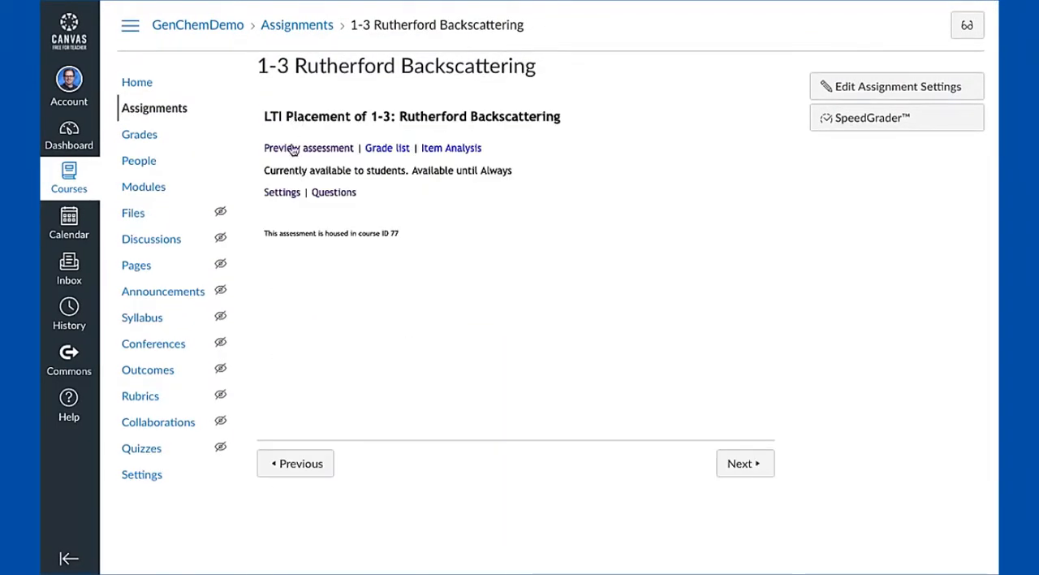
click(282, 192)
scroll(331, 297, down, 1)
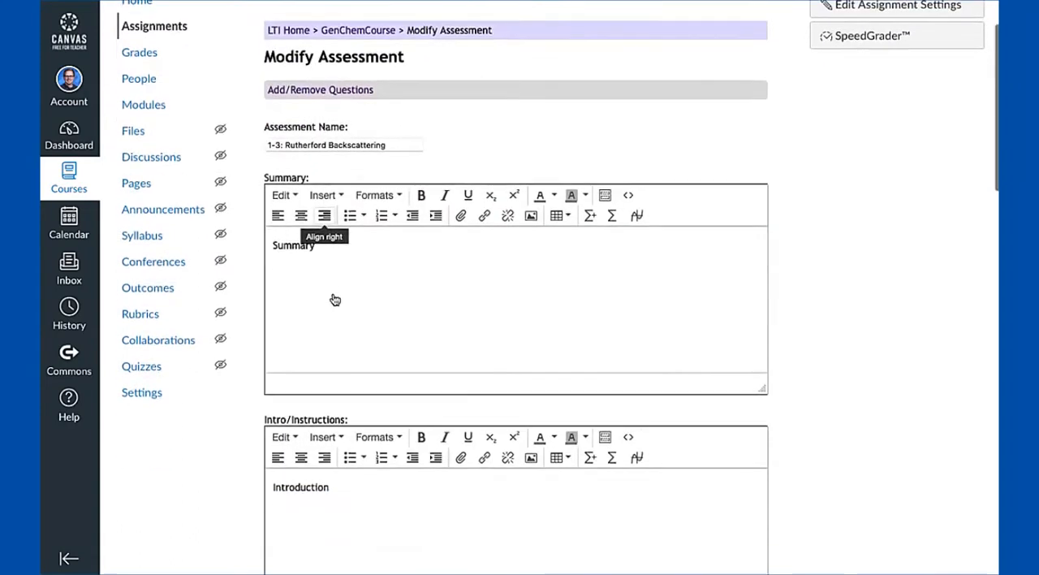
click(315, 253)
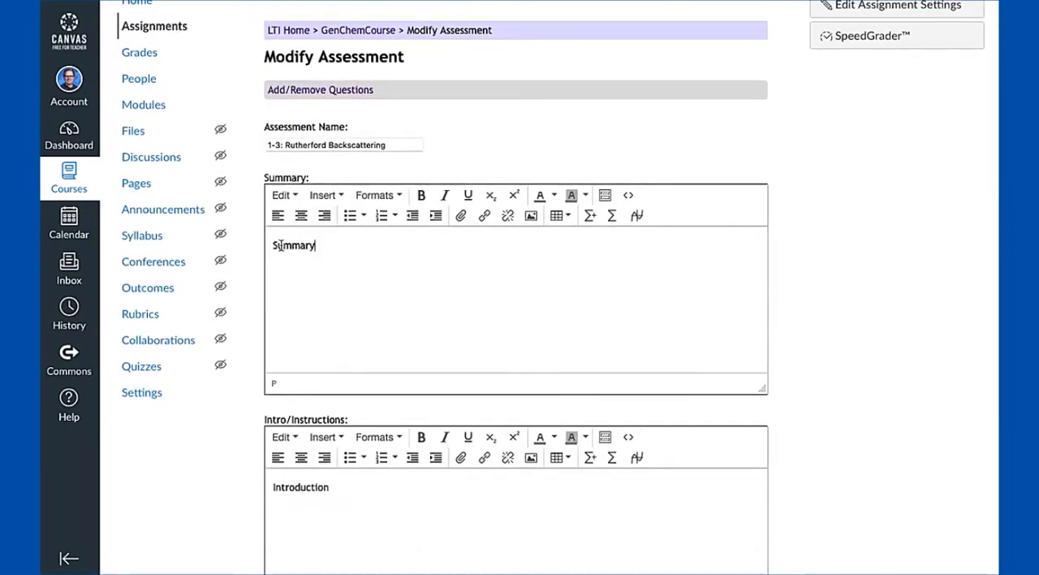
scroll(325, 247, down, 1)
click(306, 419)
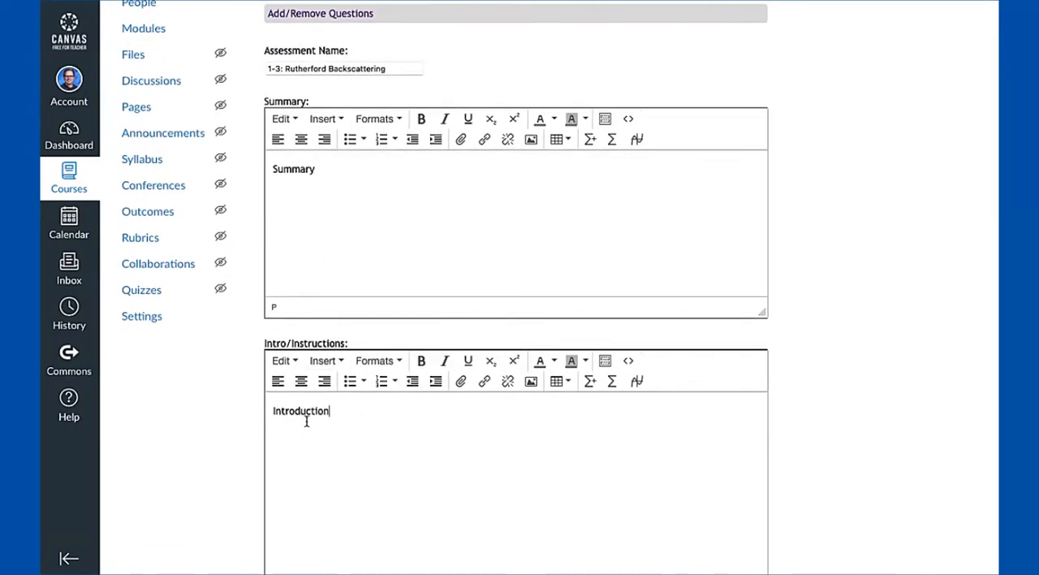
Examine the show, availability date and core assessment options, including the number of tries per question version
scroll(352, 440, down, 1)
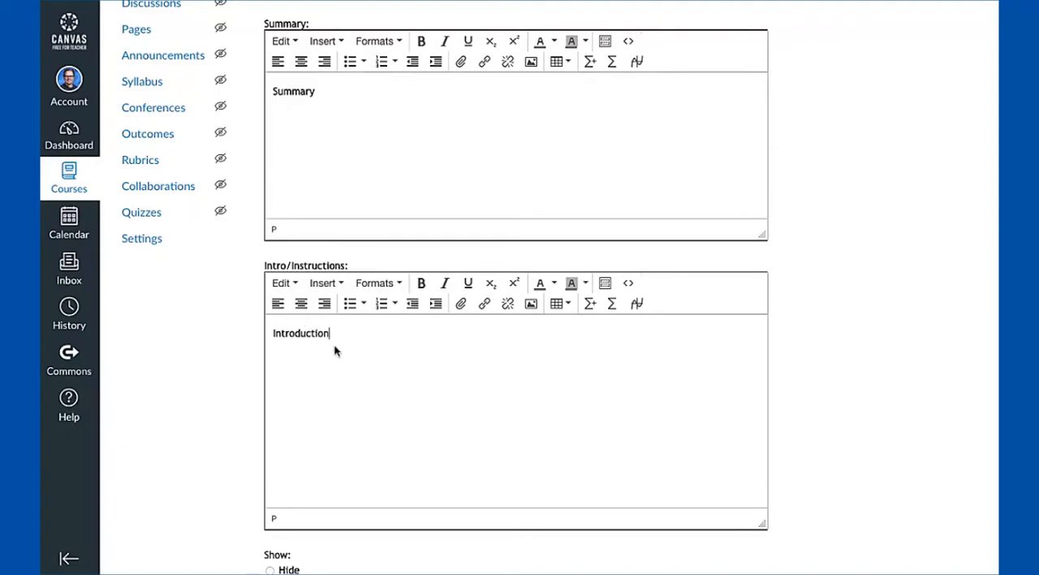
scroll(337, 353, down, 1)
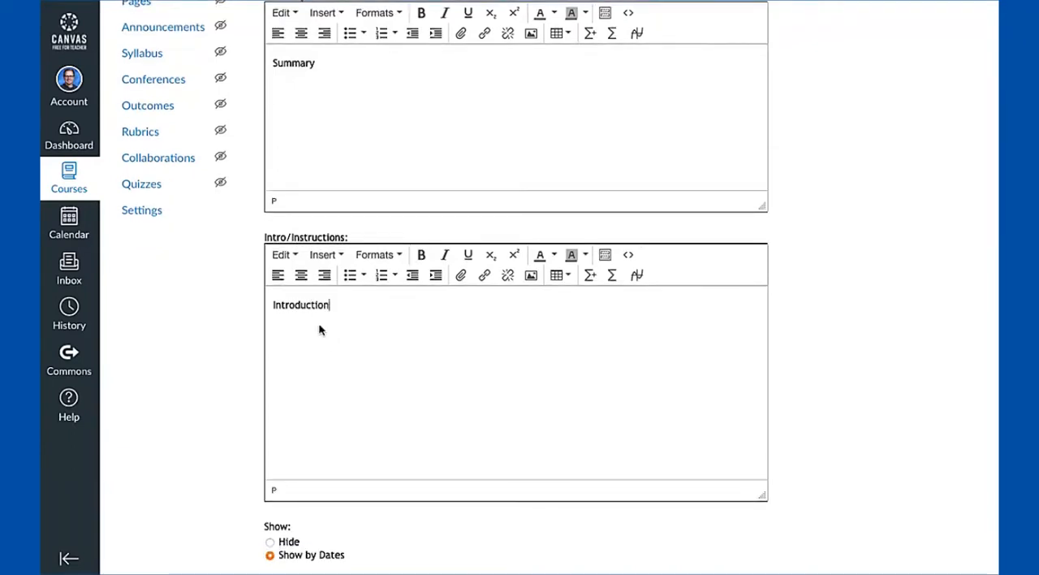
scroll(319, 328, down, 3)
scroll(387, 324, down, 2)
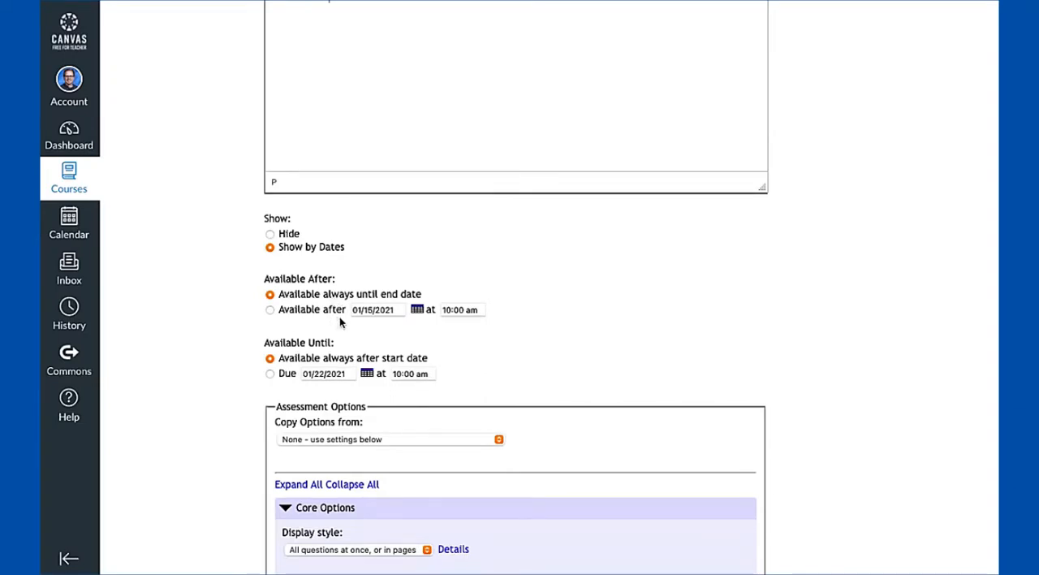
scroll(519, 391, down, 4)
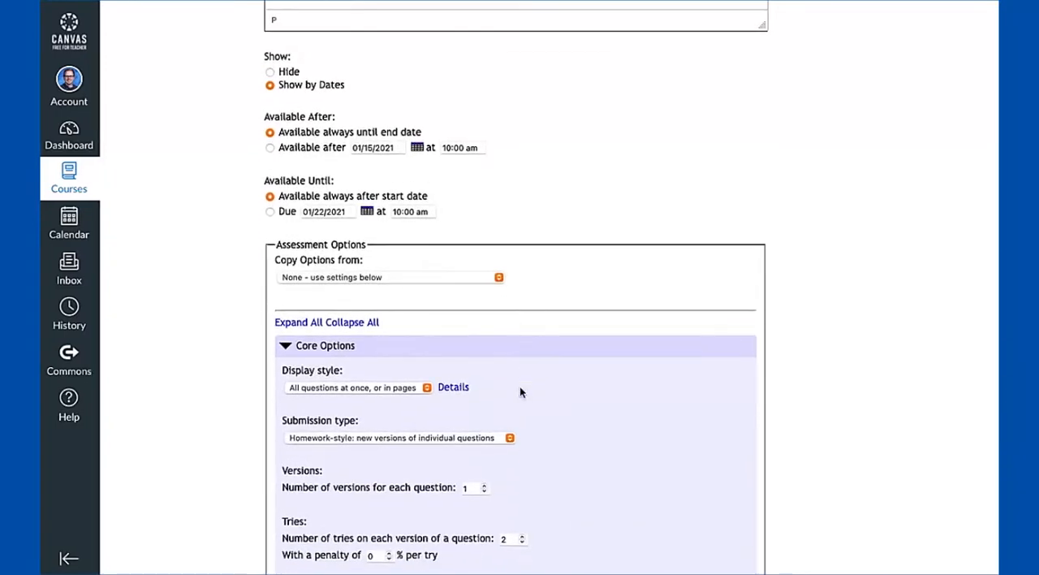
scroll(544, 339, down, 4)
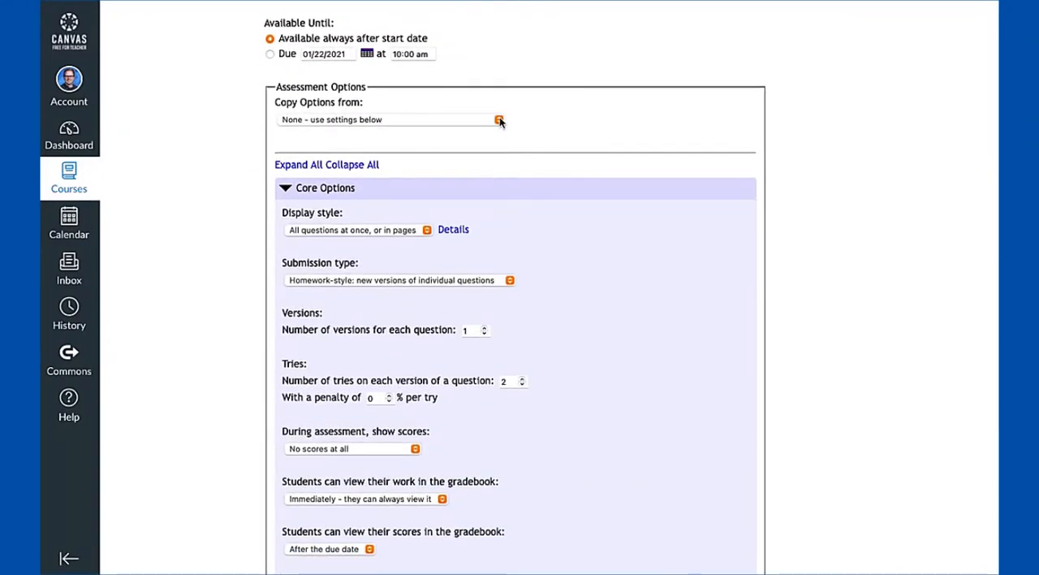
scroll(483, 350, down, 1)
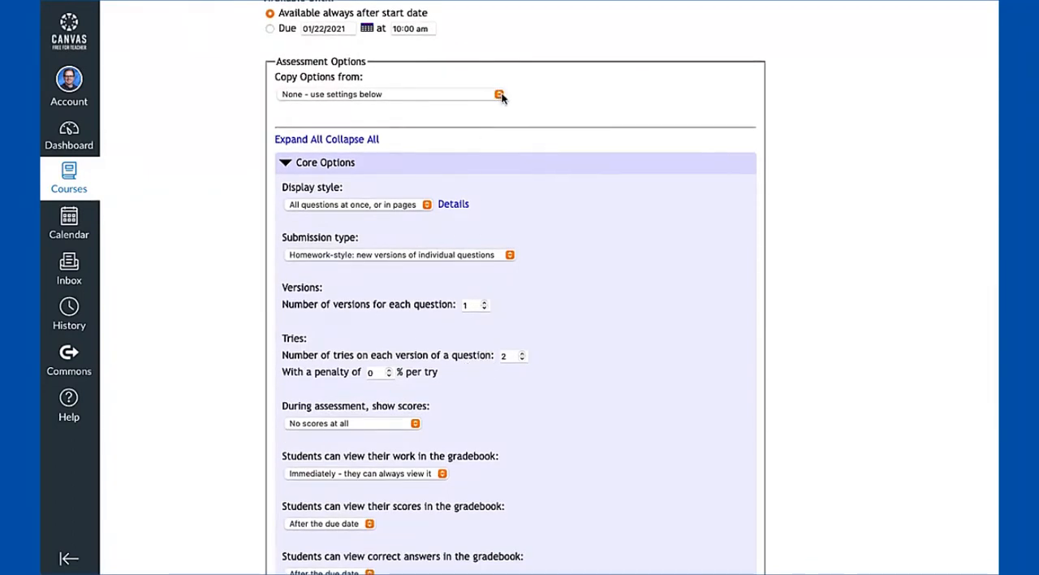
click(522, 353)
click(522, 359)
Try copying options from "1-1: Thomson Cathode Ray Tube Experiment" and restore the copy source to "None - use settings below"
click(465, 92)
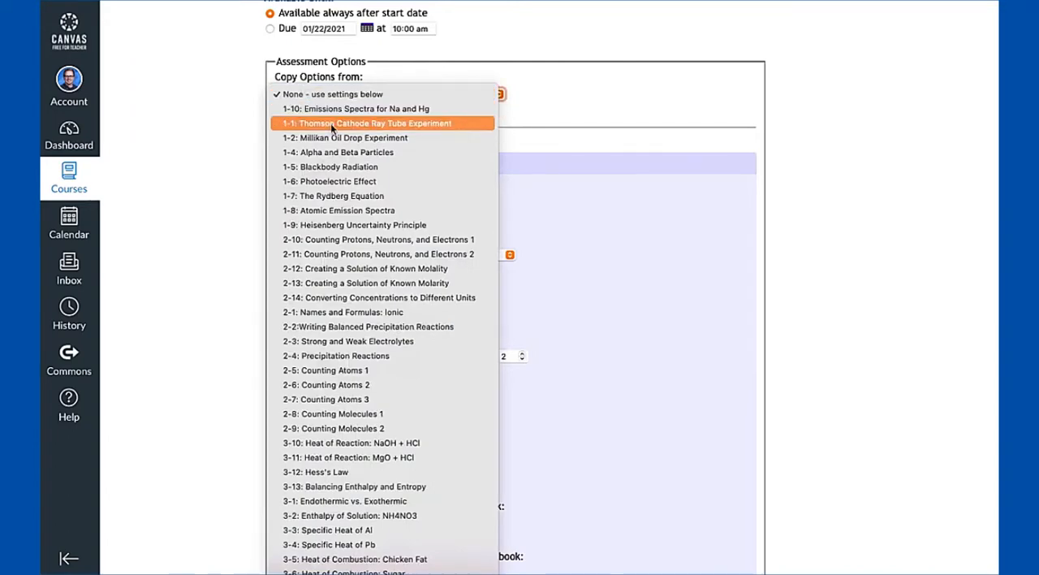
click(400, 124)
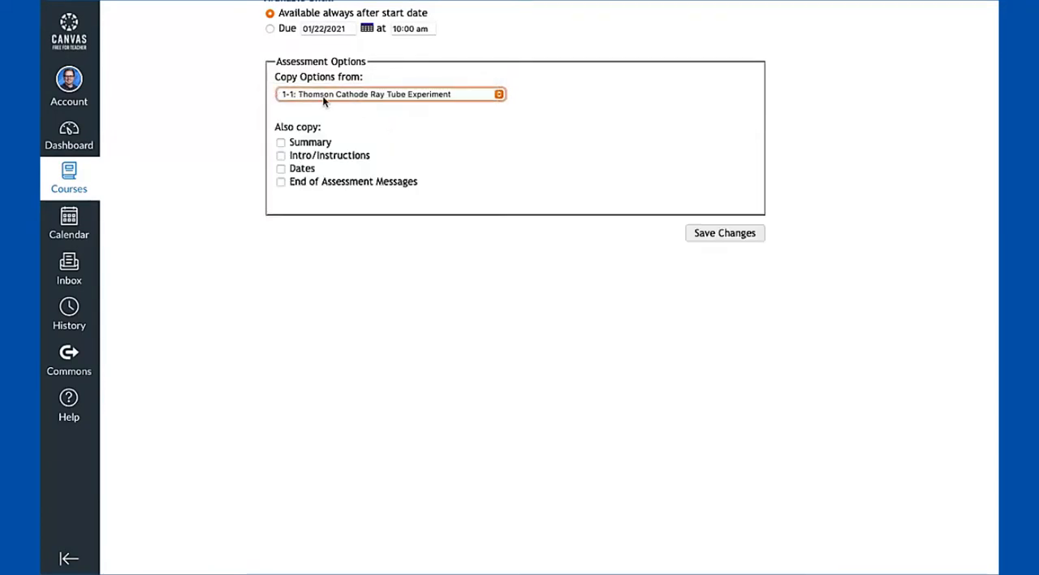
click(420, 93)
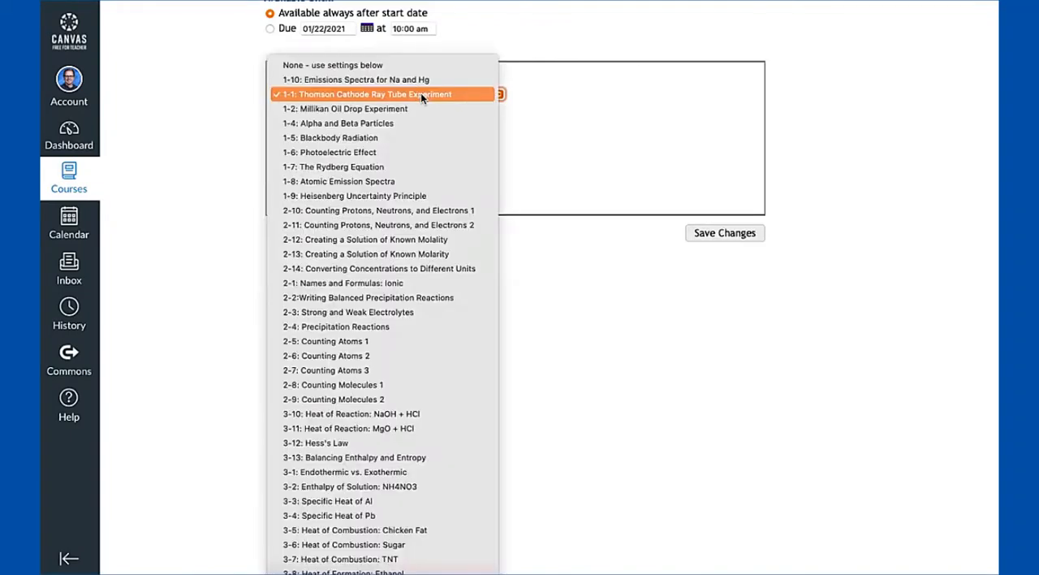
click(378, 59)
Examine the available display styles and submission types in the core options
scroll(492, 162, down, 3)
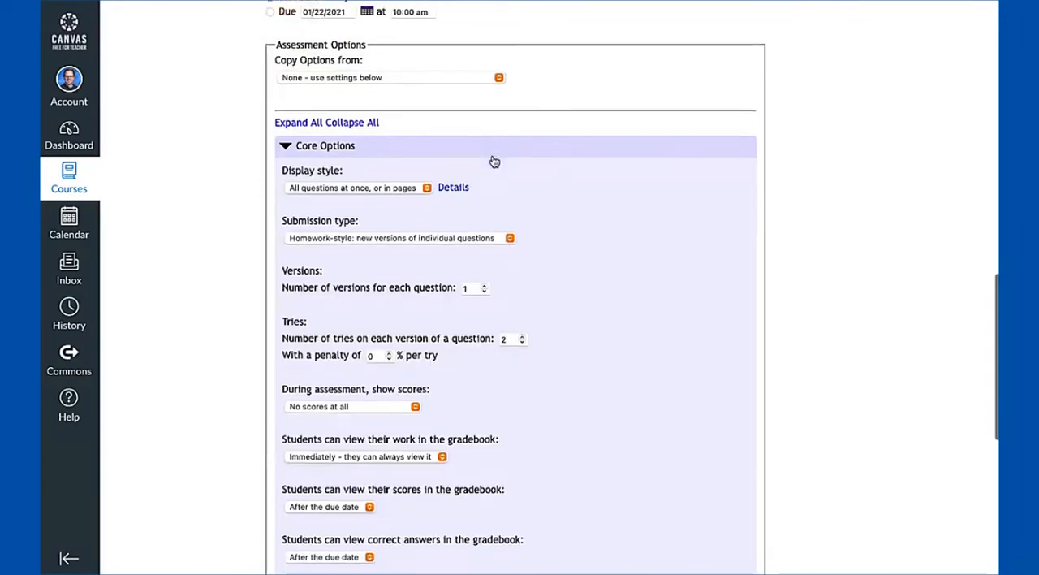
scroll(494, 160, up, 1)
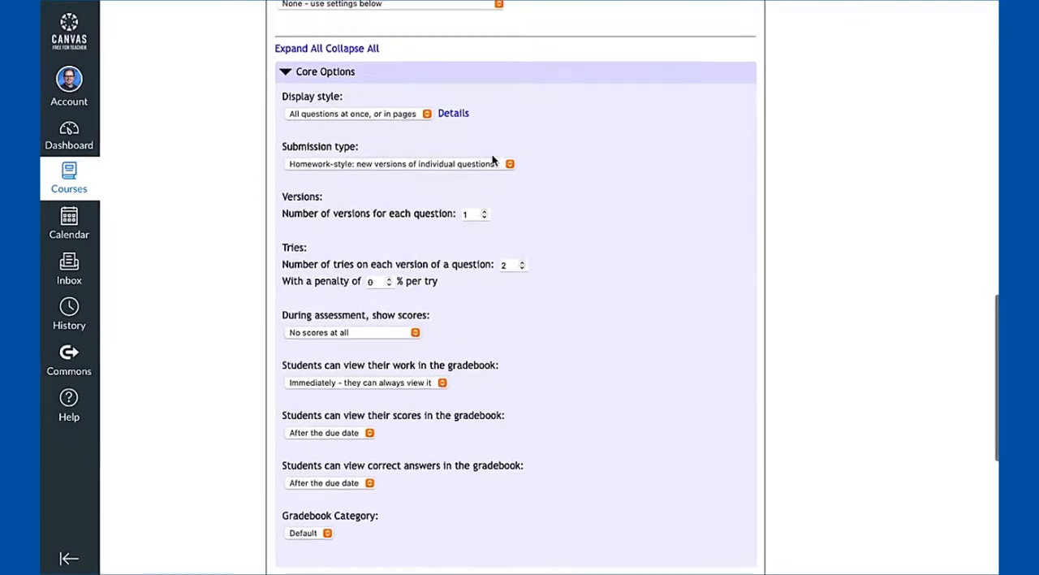
click(368, 120)
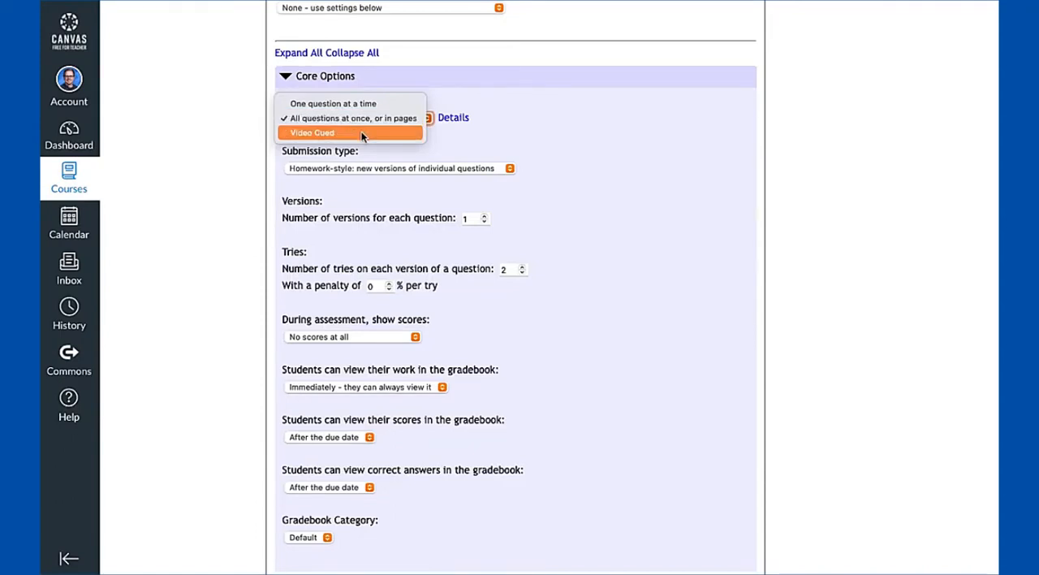
click(453, 145)
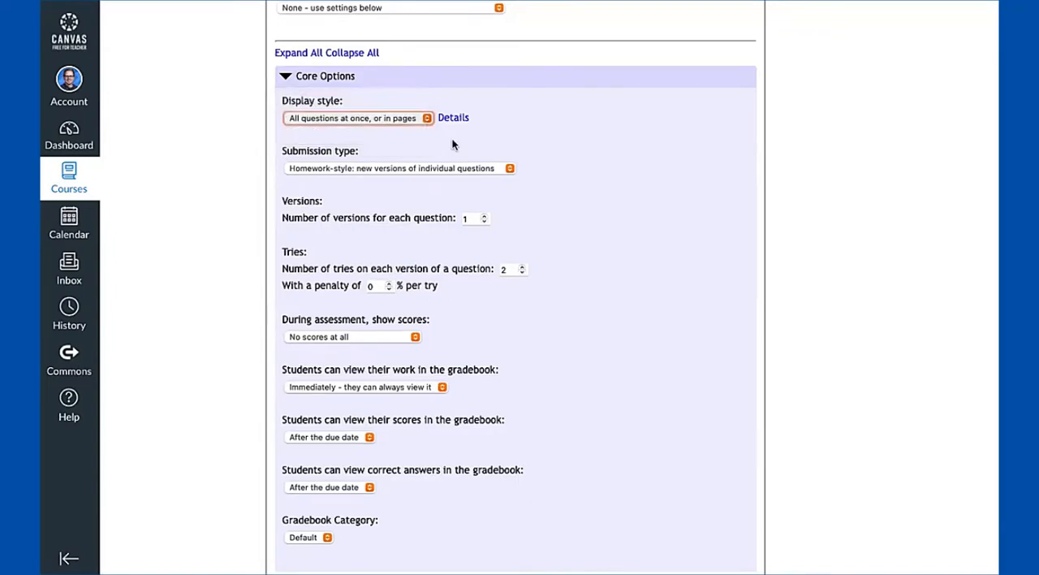
scroll(422, 158, down, 1)
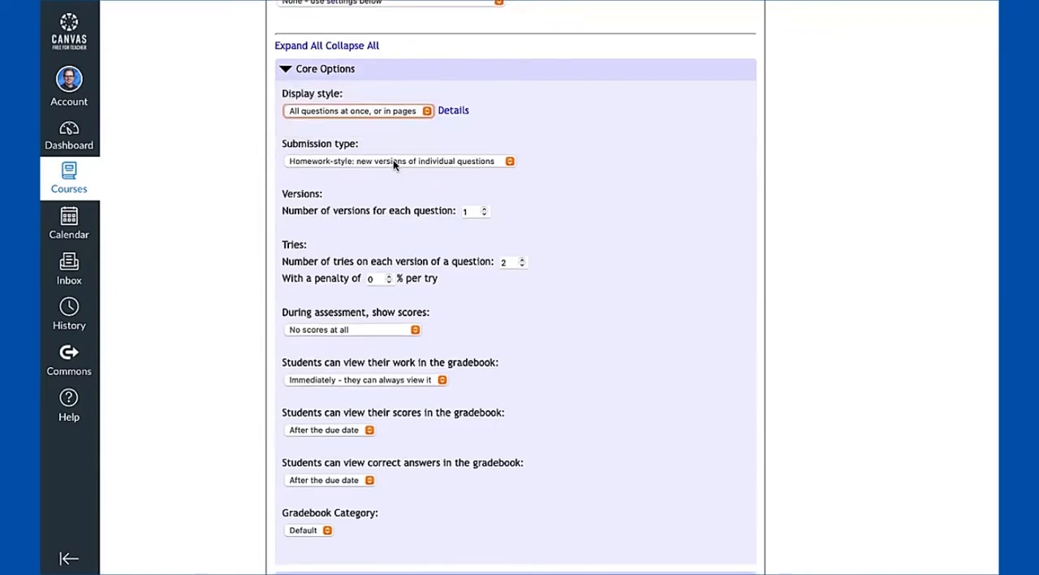
click(392, 161)
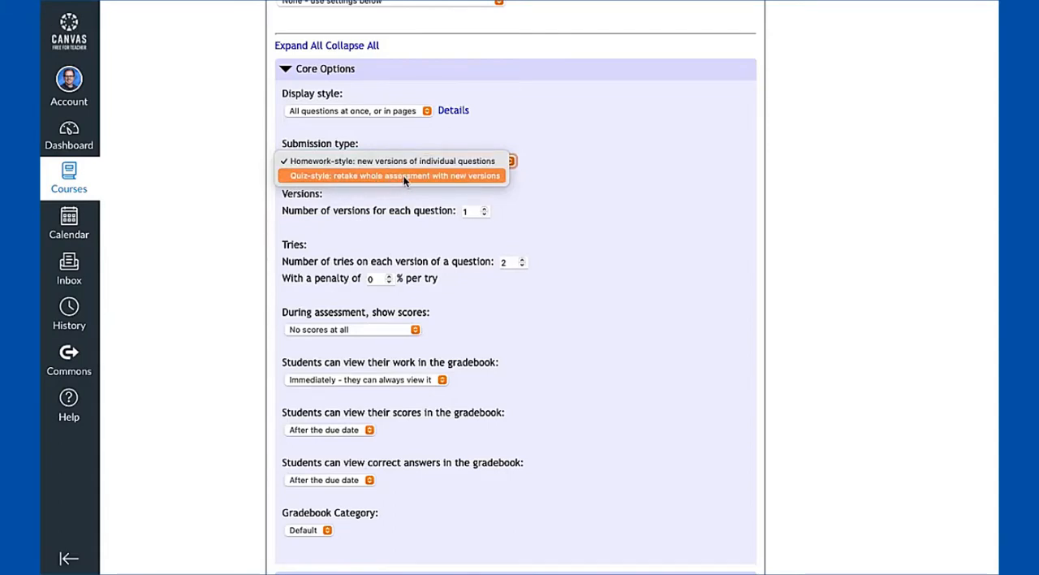
click(397, 190)
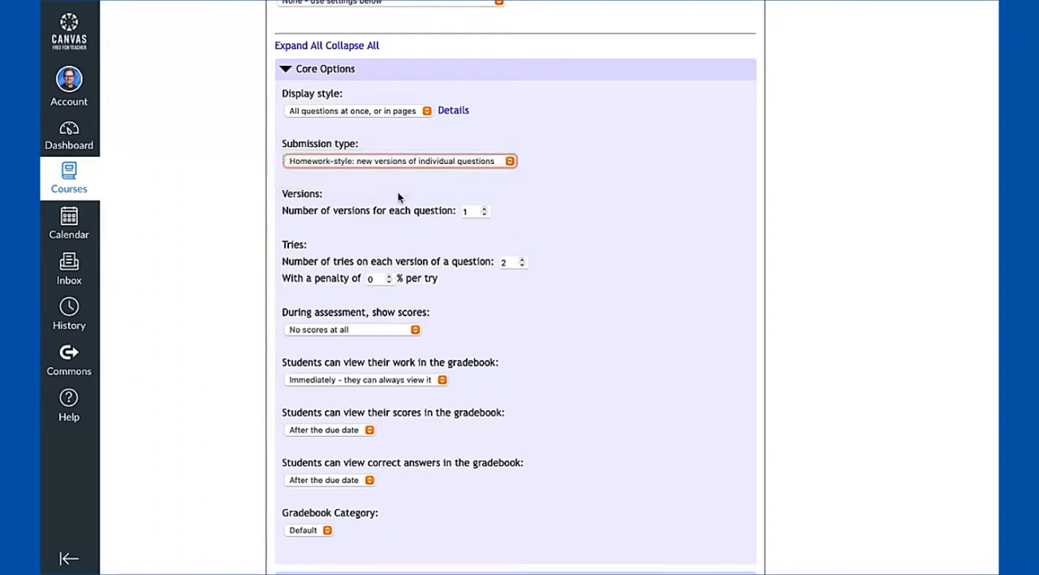
Try allowing 5 tries on each version of a question with a percentage penalty per try after full-credit tries
scroll(411, 221, down, 2)
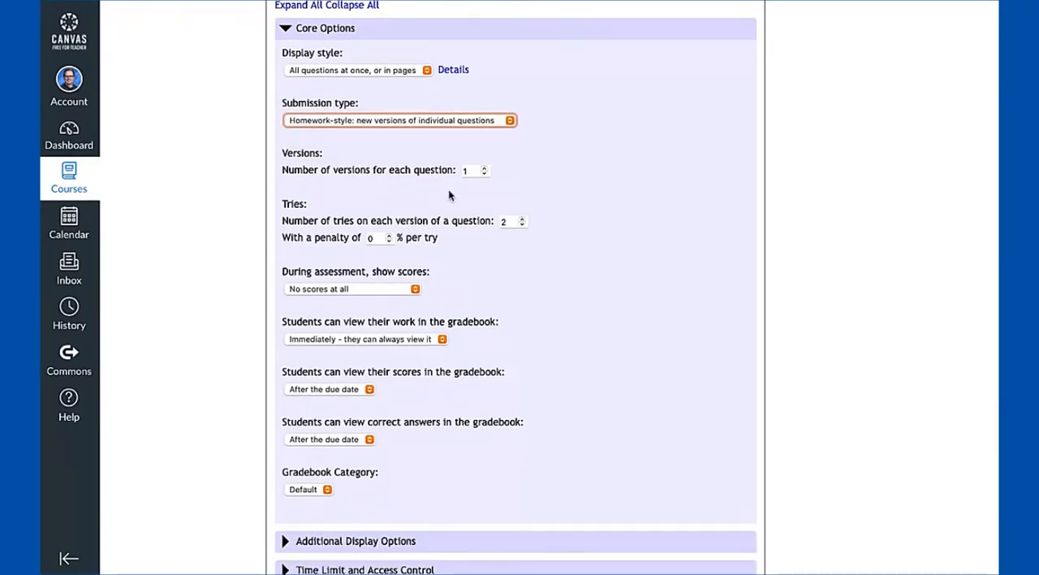
scroll(448, 195, down, 2)
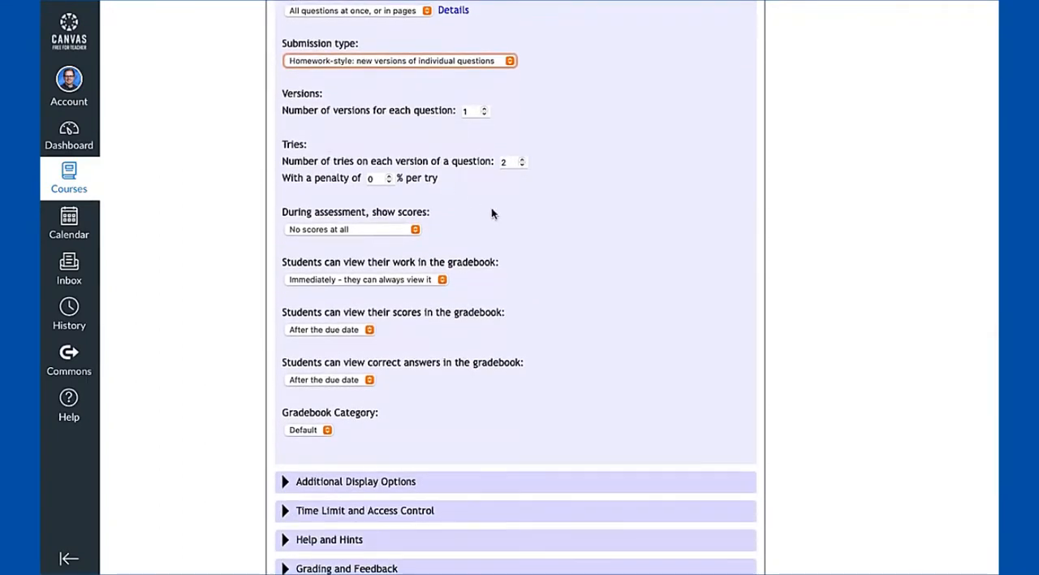
scroll(492, 212, down, 1)
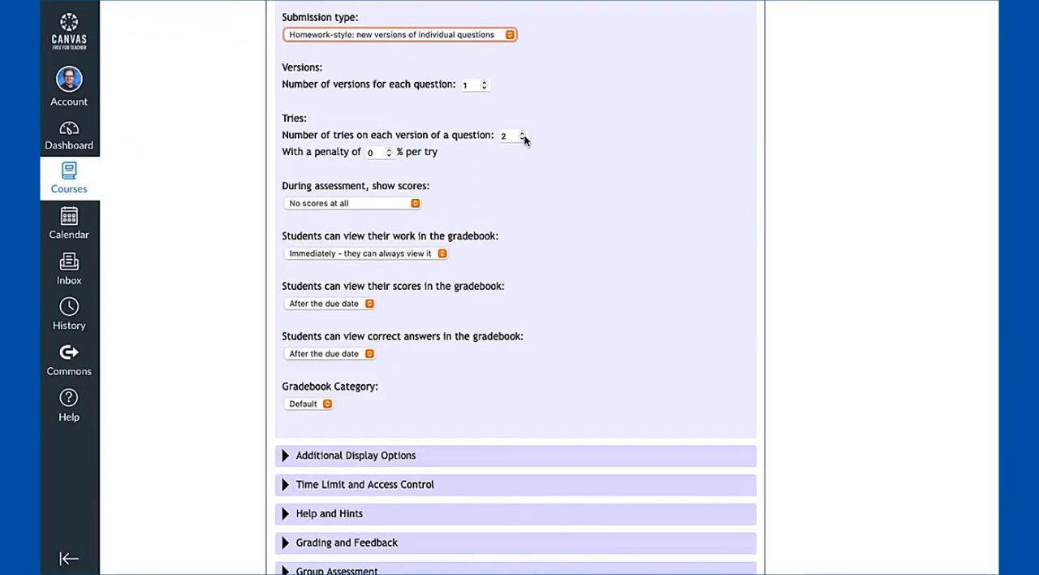
click(521, 134)
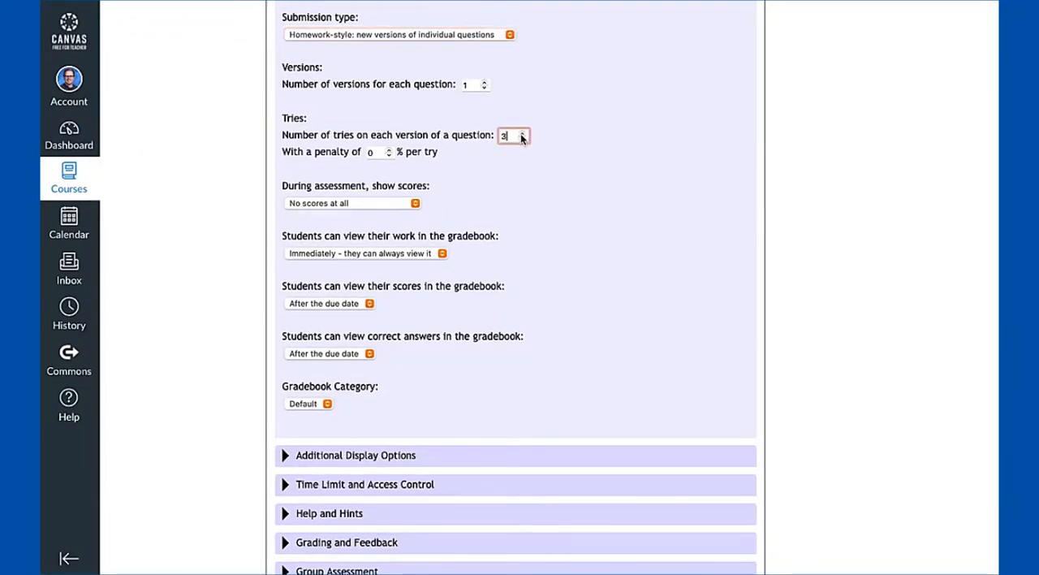
click(521, 134)
click(389, 150)
click(389, 149)
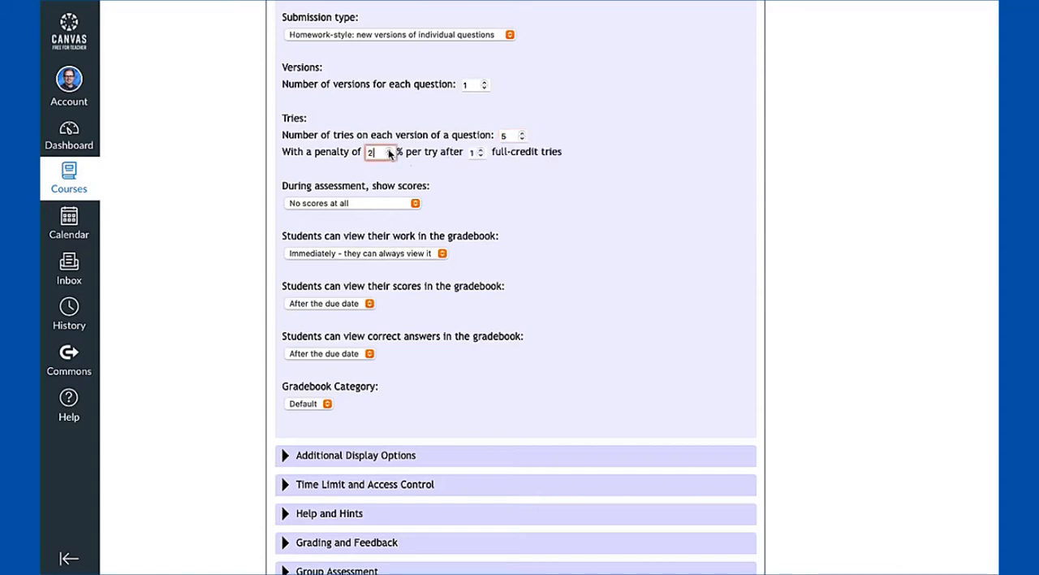
click(388, 148)
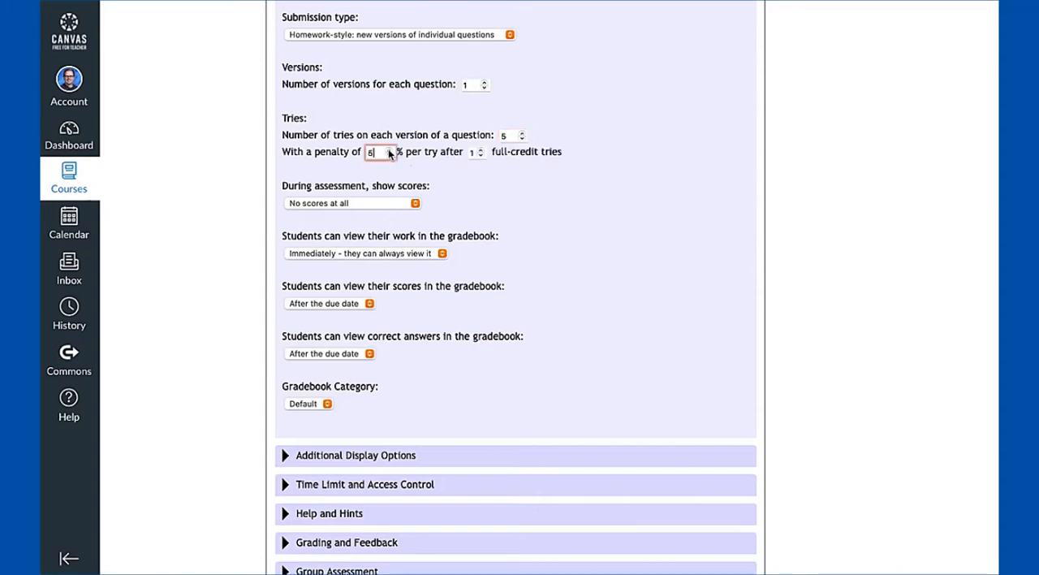
click(480, 150)
click(480, 150)
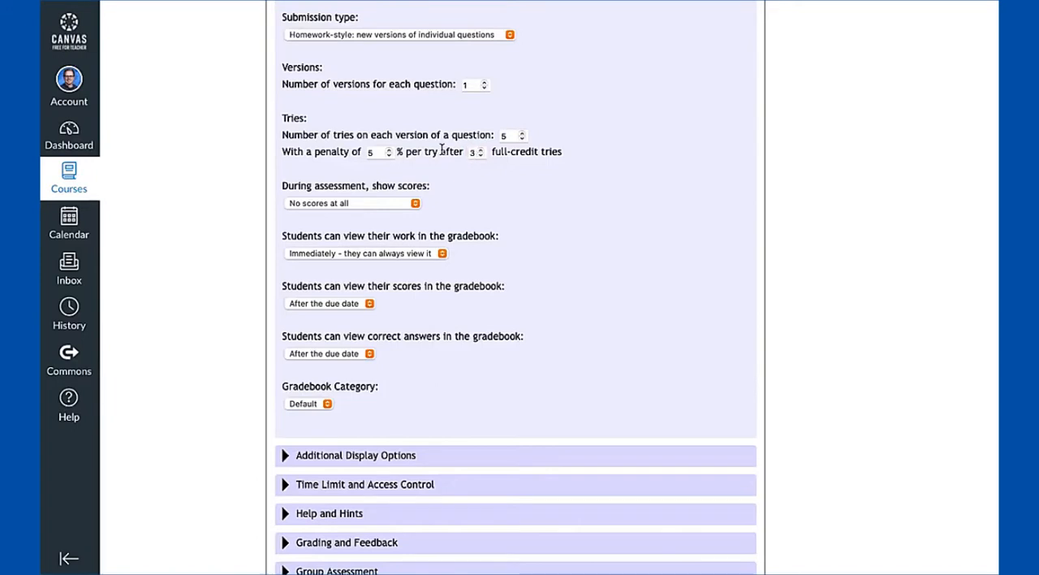
Restore the penalty to 0% per try and the number of tries on each question version to 2
click(389, 155)
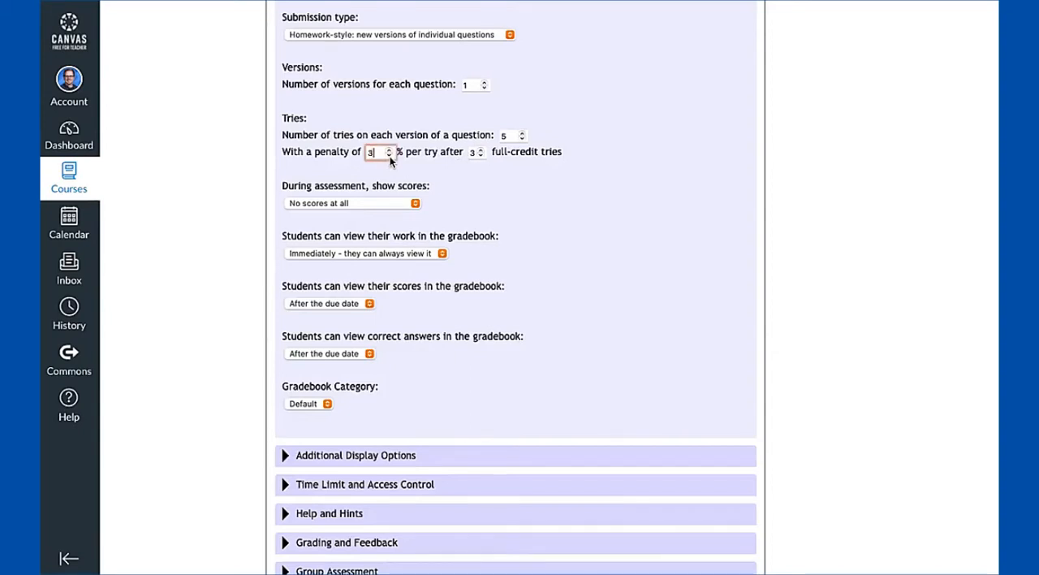
click(389, 155)
click(389, 155)
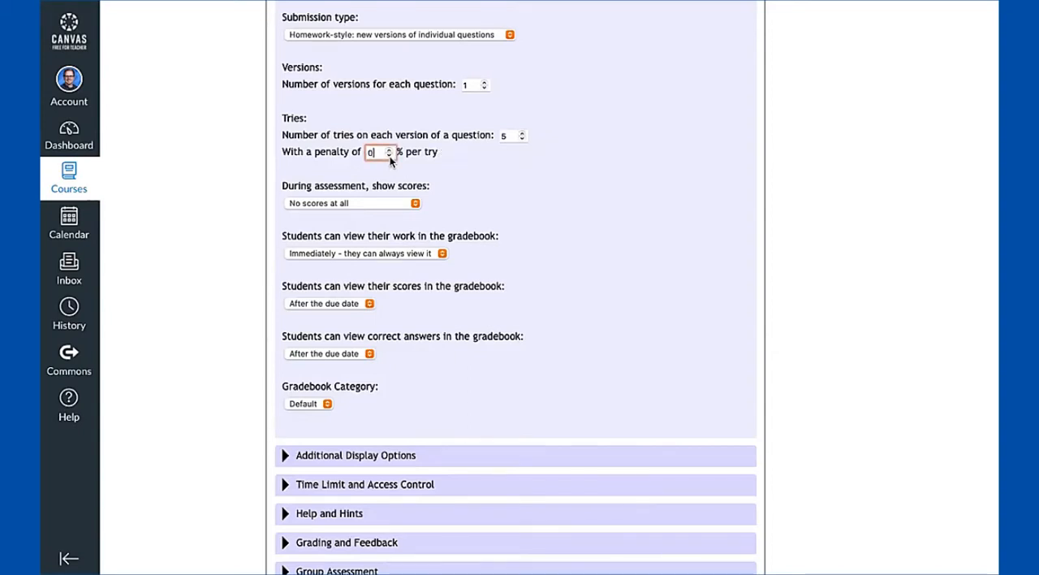
click(522, 139)
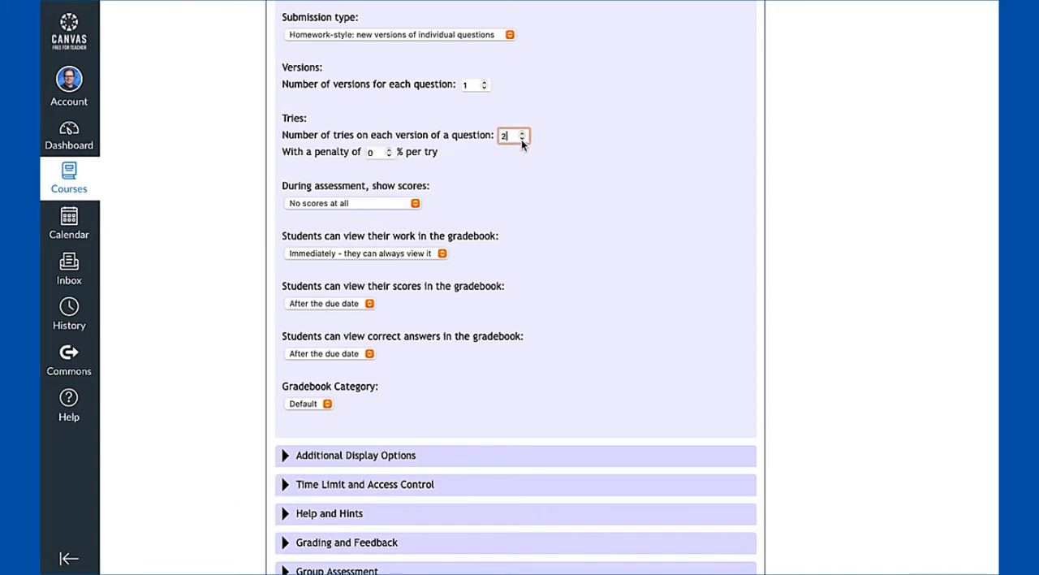
click(521, 139)
click(489, 168)
click(522, 135)
click(522, 138)
click(522, 140)
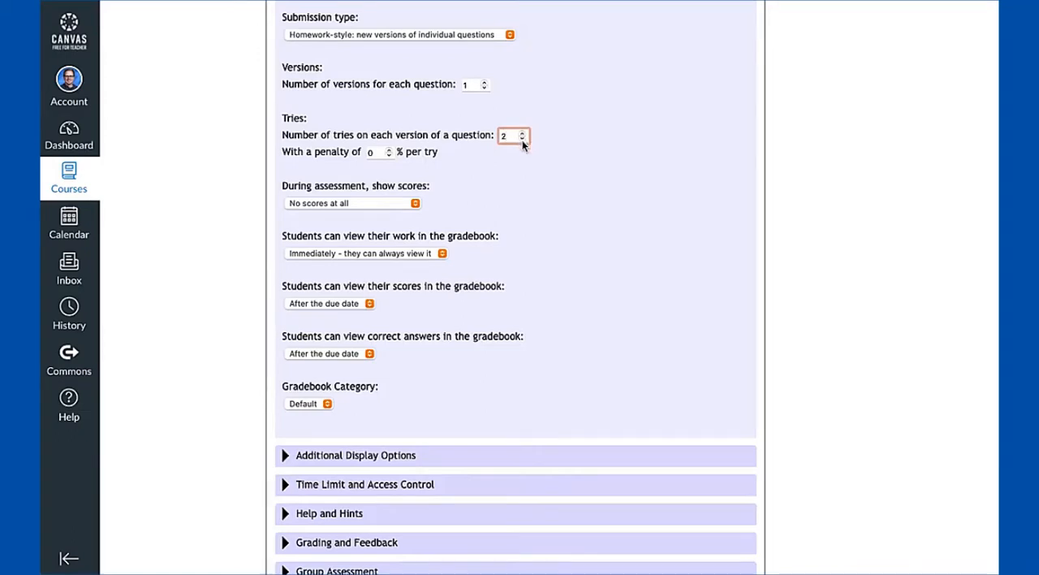
click(491, 200)
Examine the options for showing scores to students during the assessment
scroll(490, 204, down, 1)
click(397, 165)
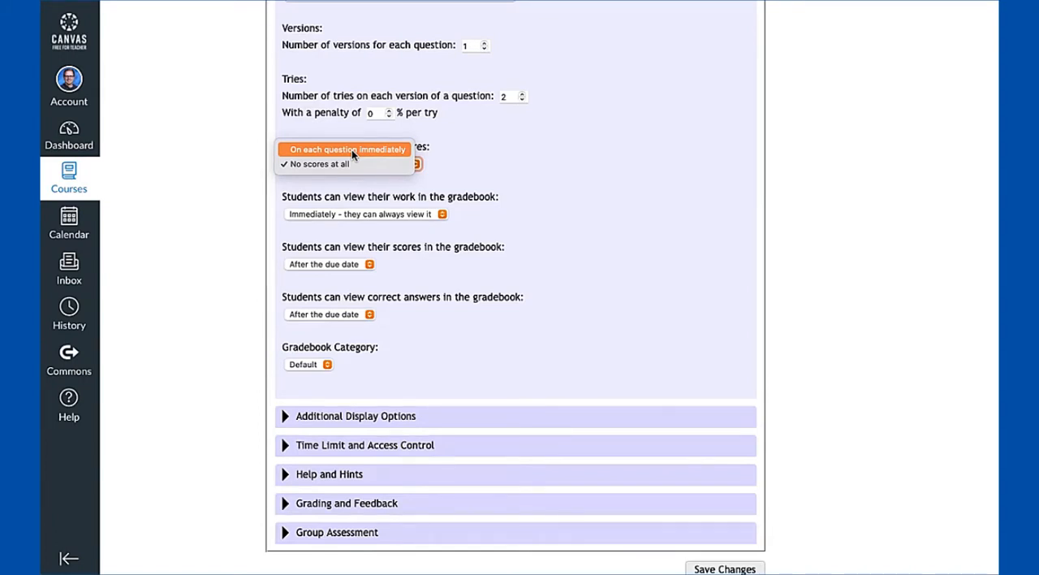
click(452, 176)
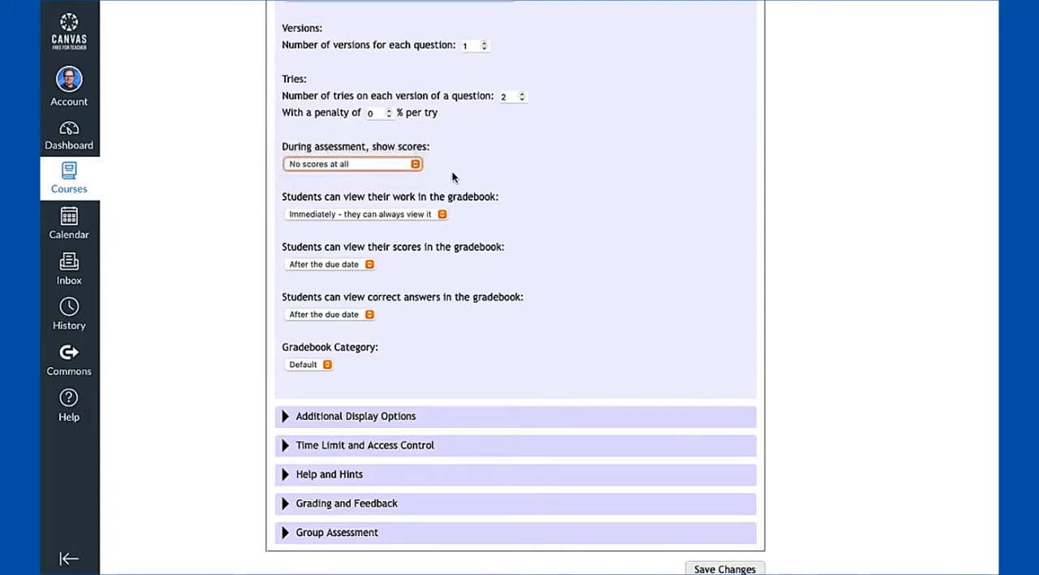
click(452, 176)
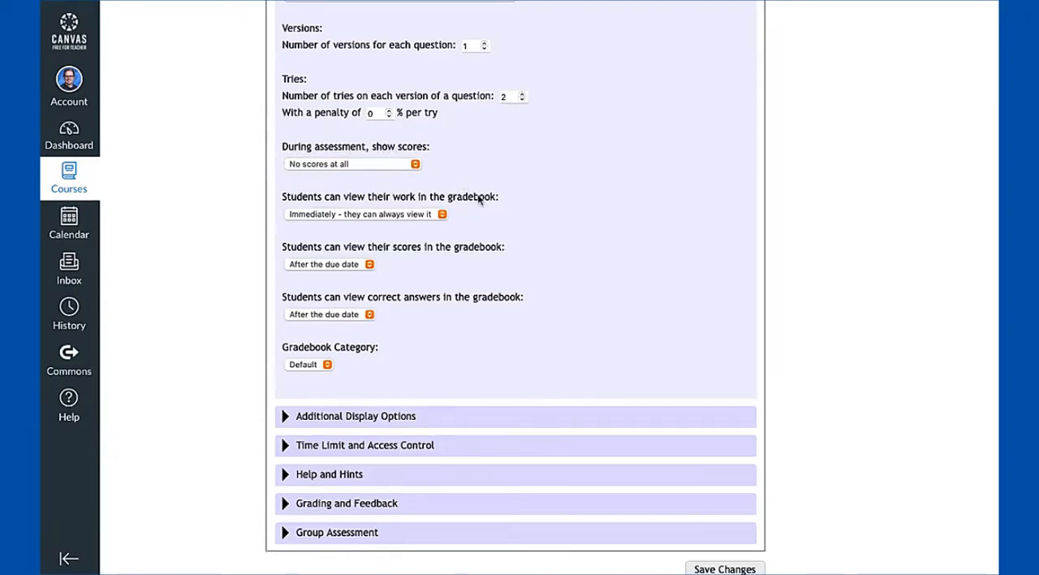
Examine the options for when students can view their work and their scores in the gradebook
scroll(479, 199, down, 1)
scroll(482, 206, up, 1)
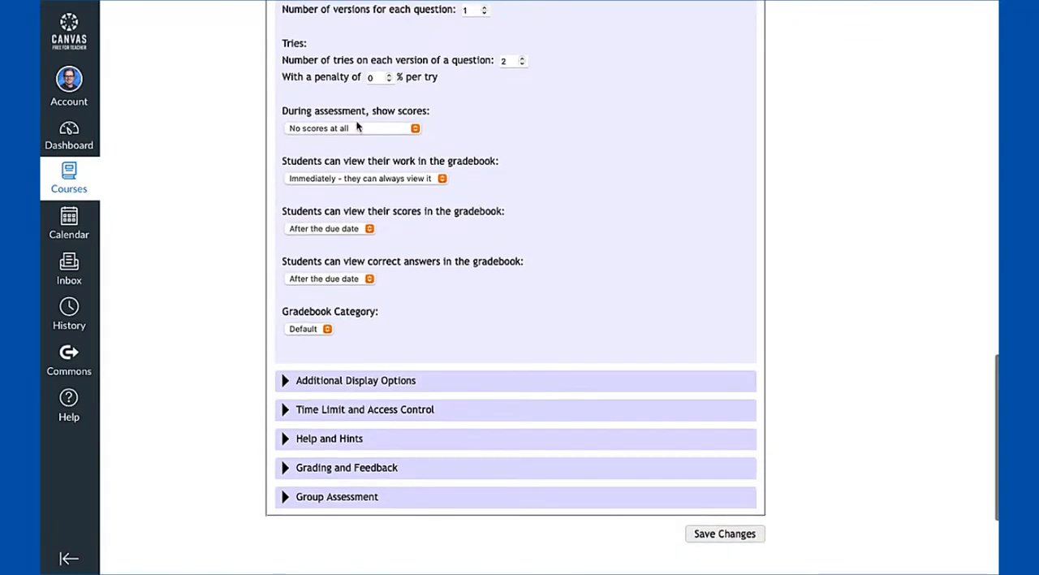
scroll(412, 154, down, 1)
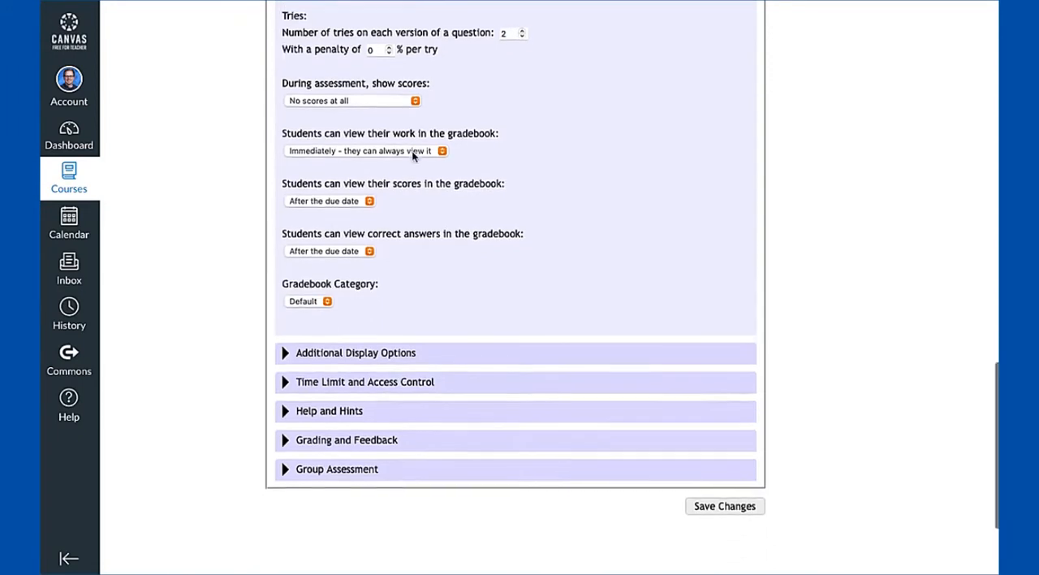
click(339, 134)
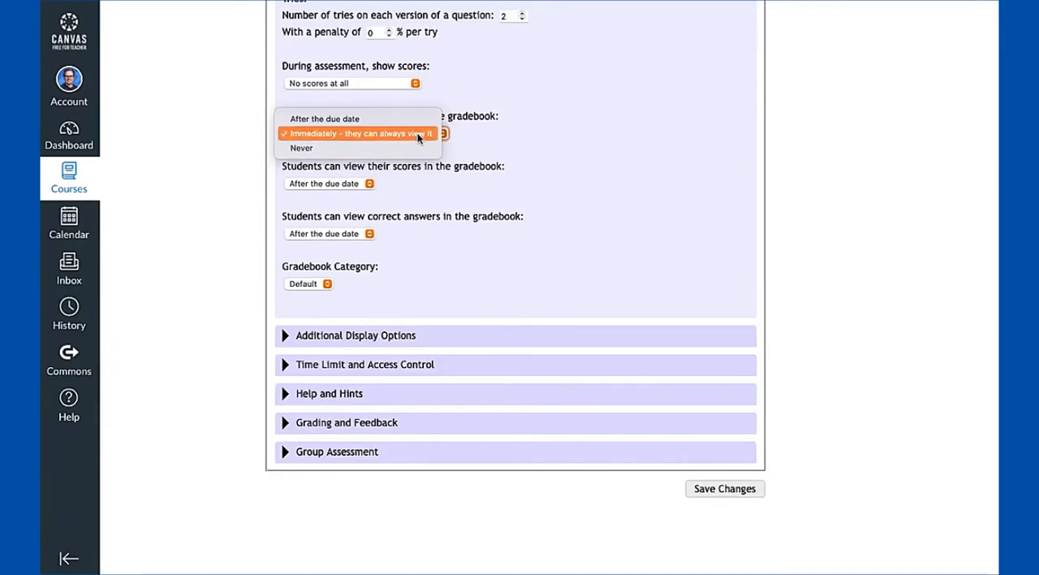
click(468, 153)
scroll(447, 188, down, 1)
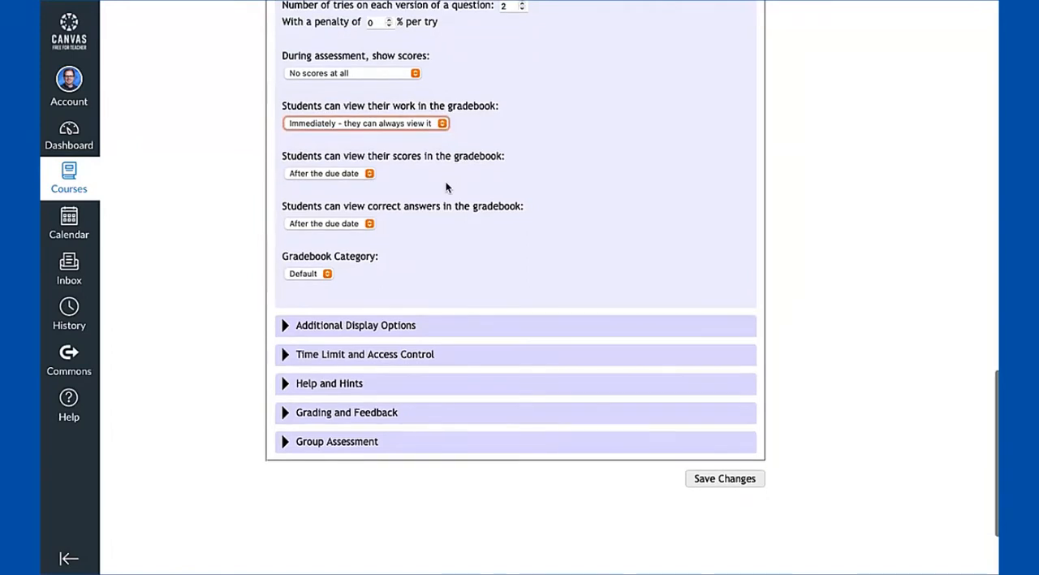
click(369, 173)
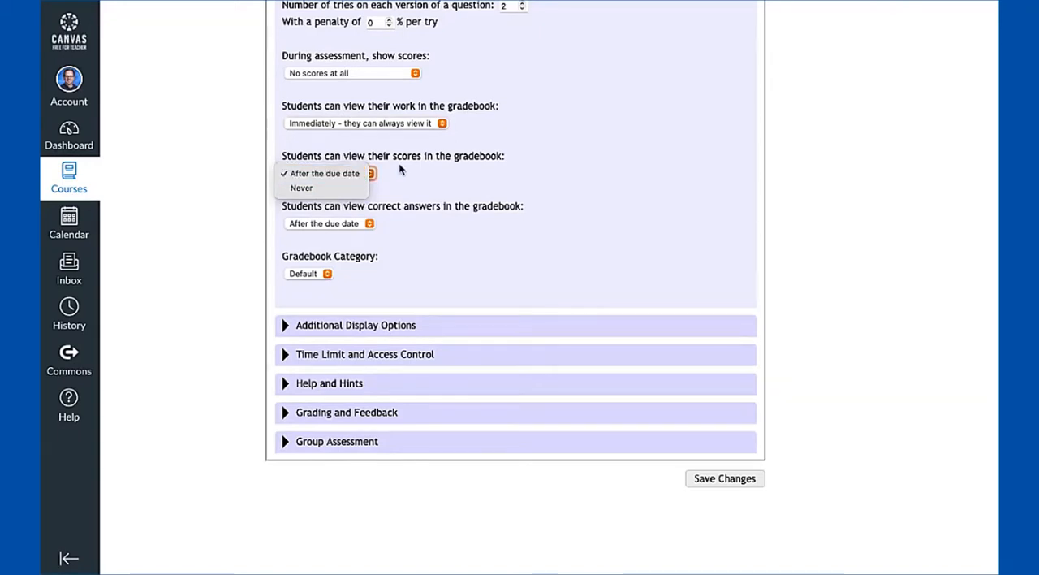
click(410, 177)
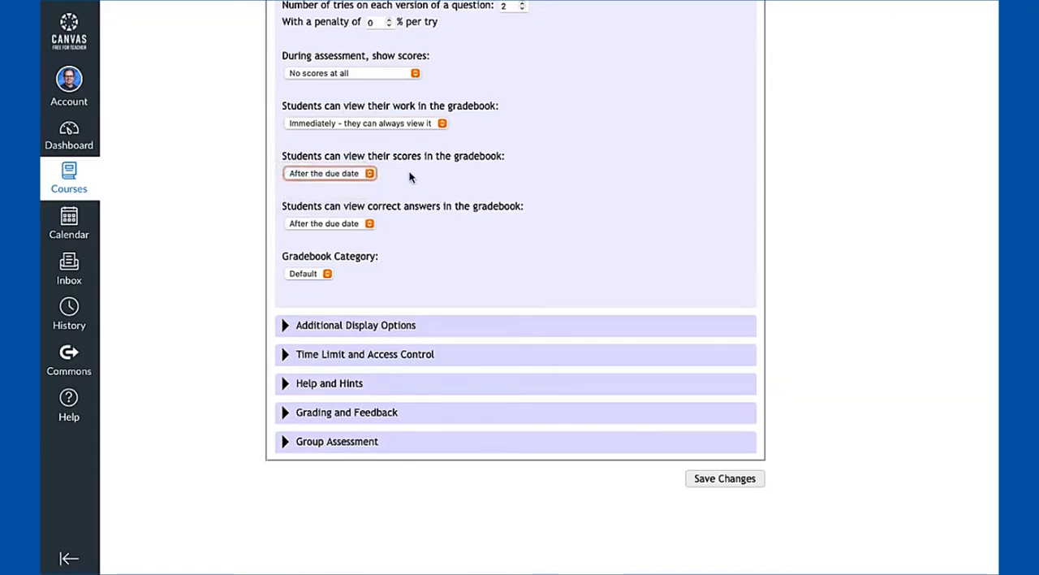
click(410, 177)
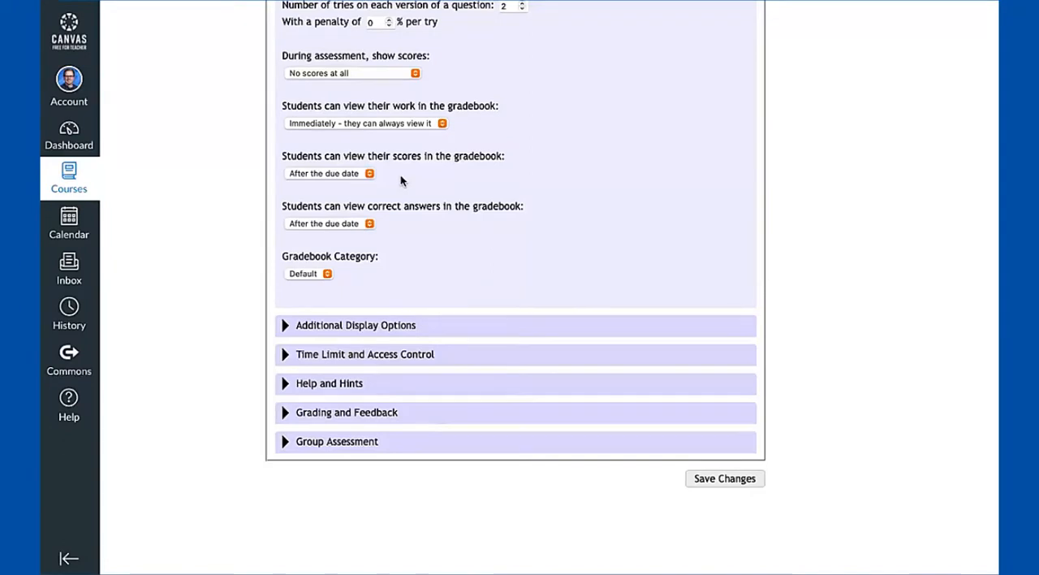
Try setting students' viewing of their scores in the gradebook to "Never"
scroll(280, 178, up, 5)
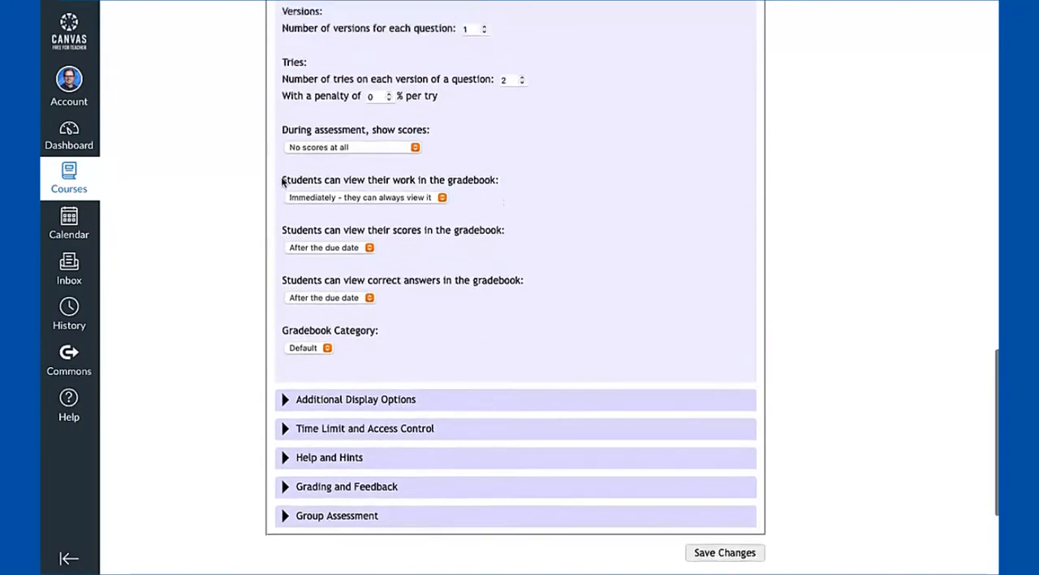
scroll(281, 177, up, 1)
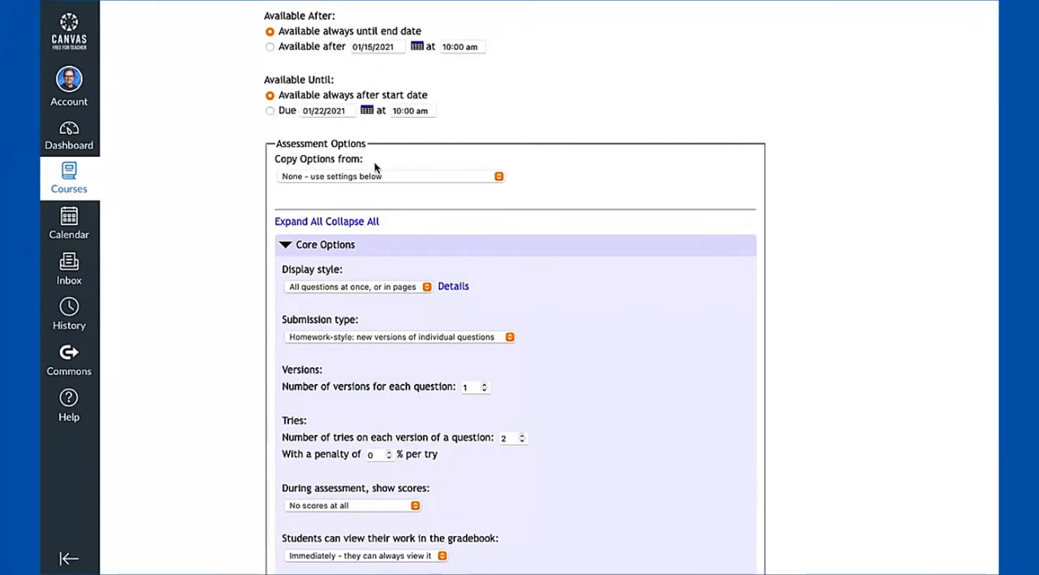
scroll(374, 161, down, 5)
click(355, 303)
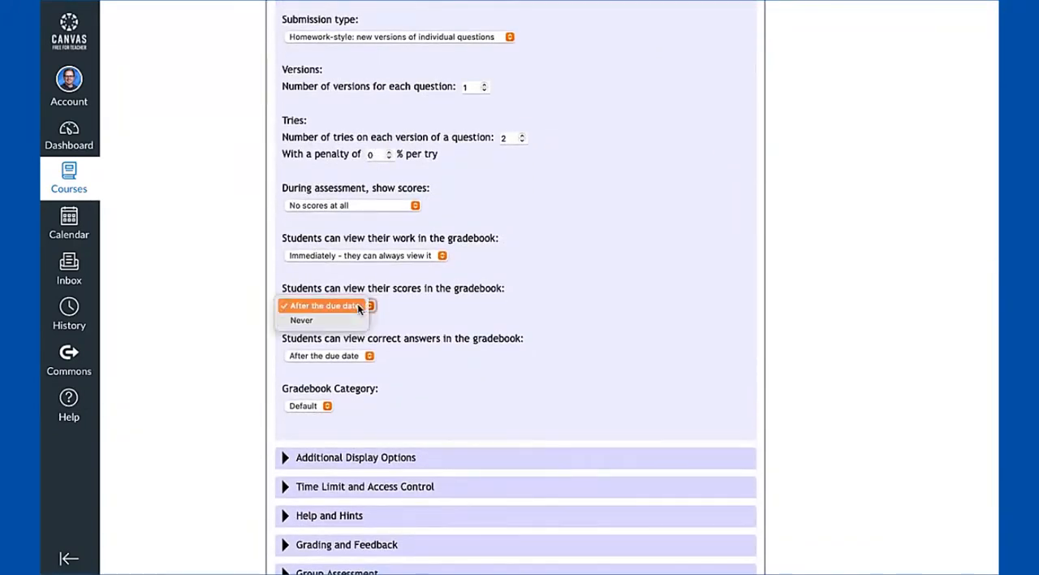
click(354, 319)
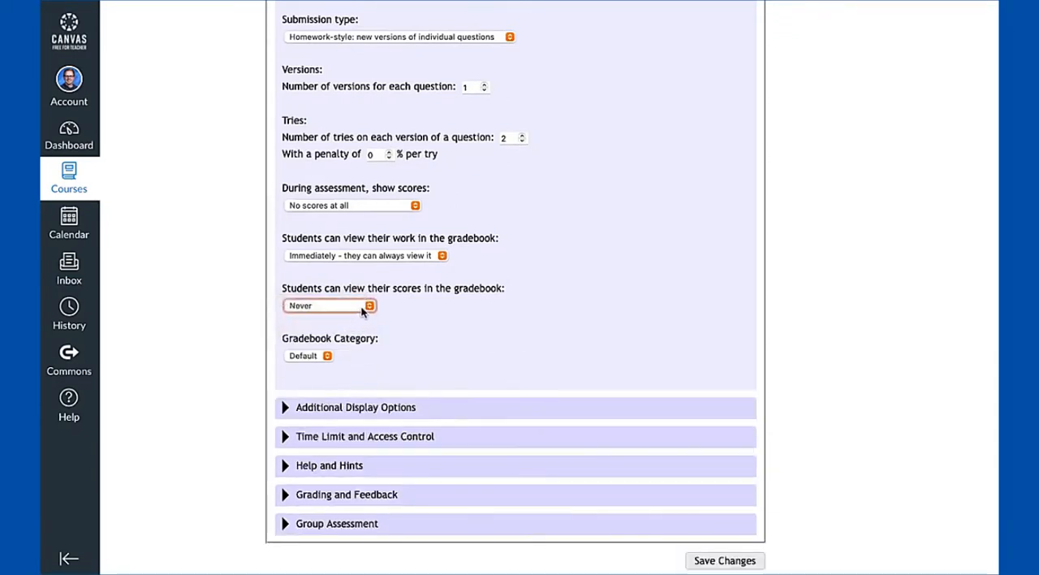
Restore students' score viewing in the gradebook to "After the due date" and check the options for viewing correct answers
click(365, 307)
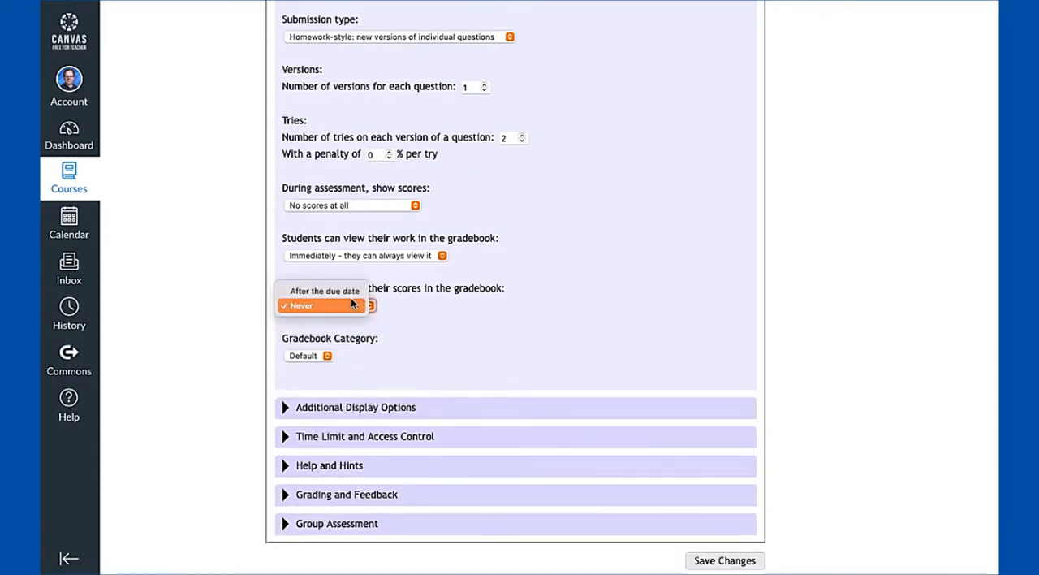
click(351, 294)
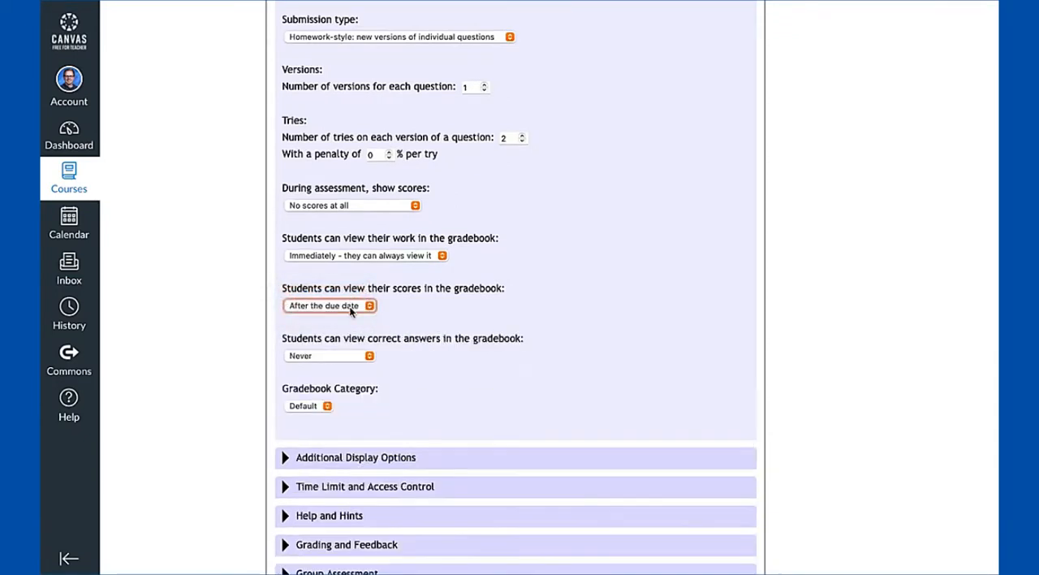
click(364, 358)
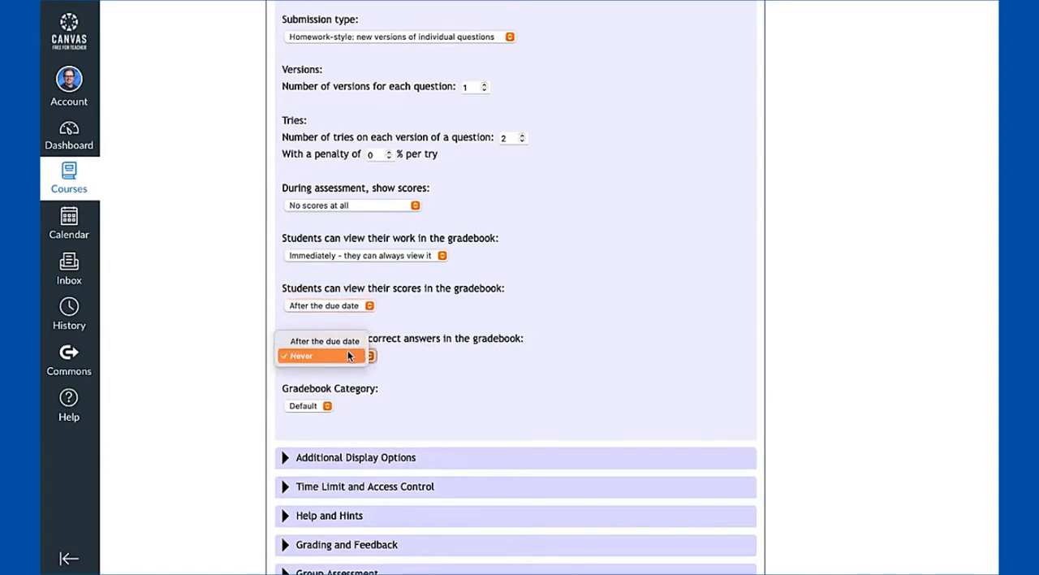
click(386, 356)
Set when students can view their scores in the gradebook to "Never"
click(355, 307)
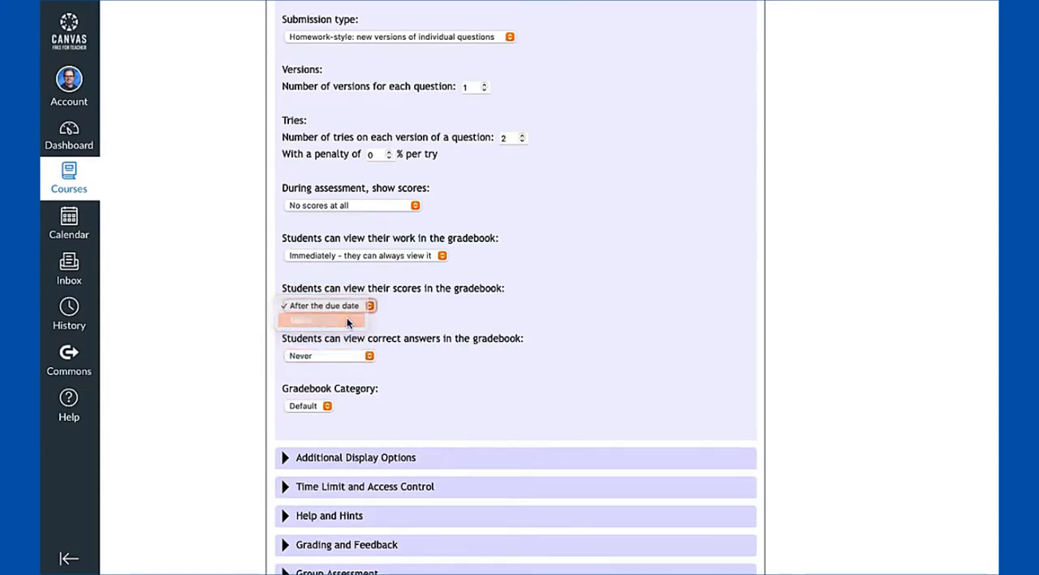
click(347, 317)
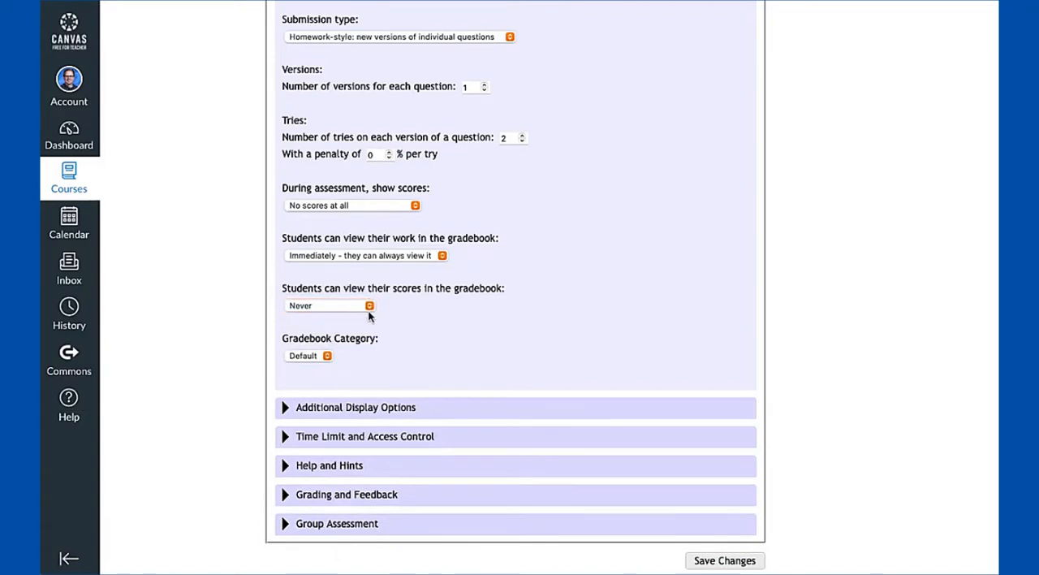
scroll(480, 344, down, 1)
scroll(481, 344, down, 2)
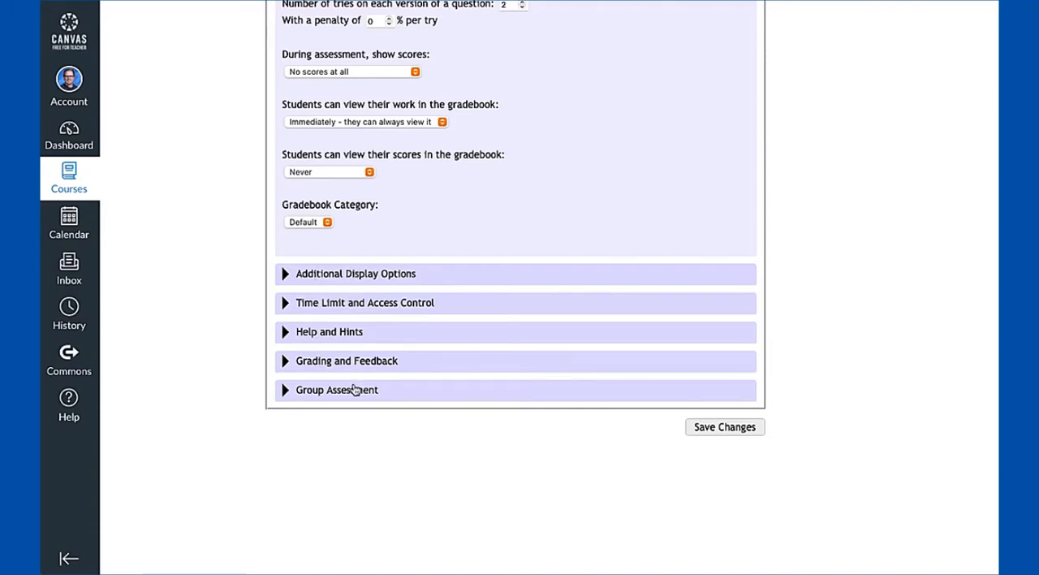
scroll(511, 405, down, 1)
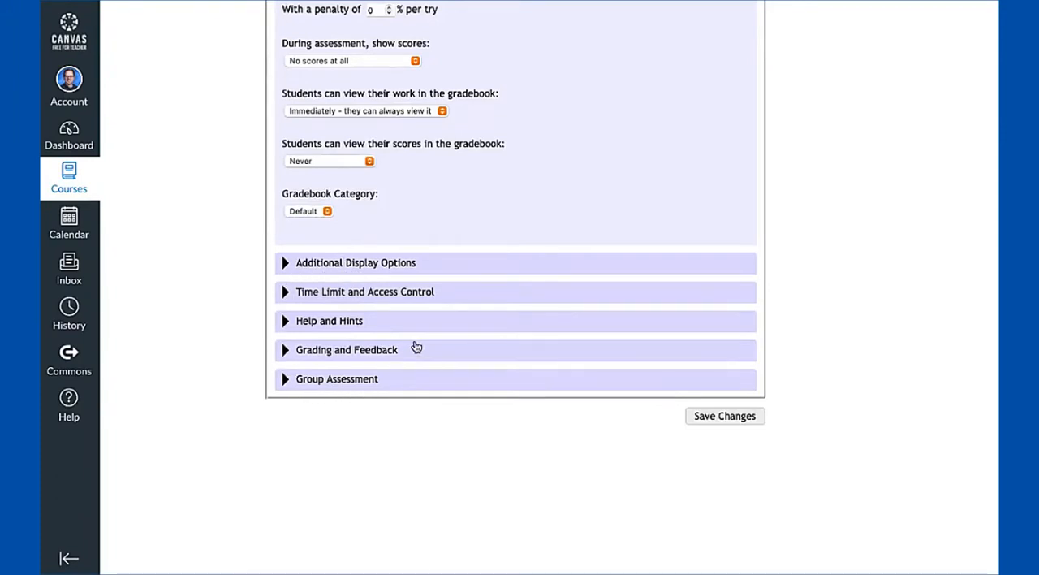
scroll(415, 348, up, 2)
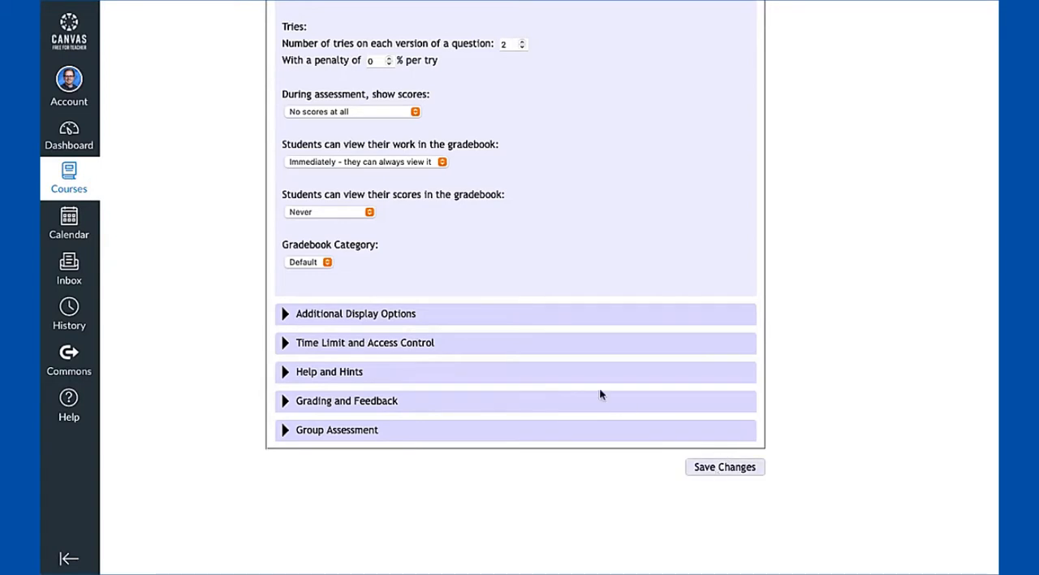
Leave the assessment settings for the LTI home page and open the assessment's Add/Remove Questions page
scroll(599, 394, up, 3)
scroll(608, 399, down, 3)
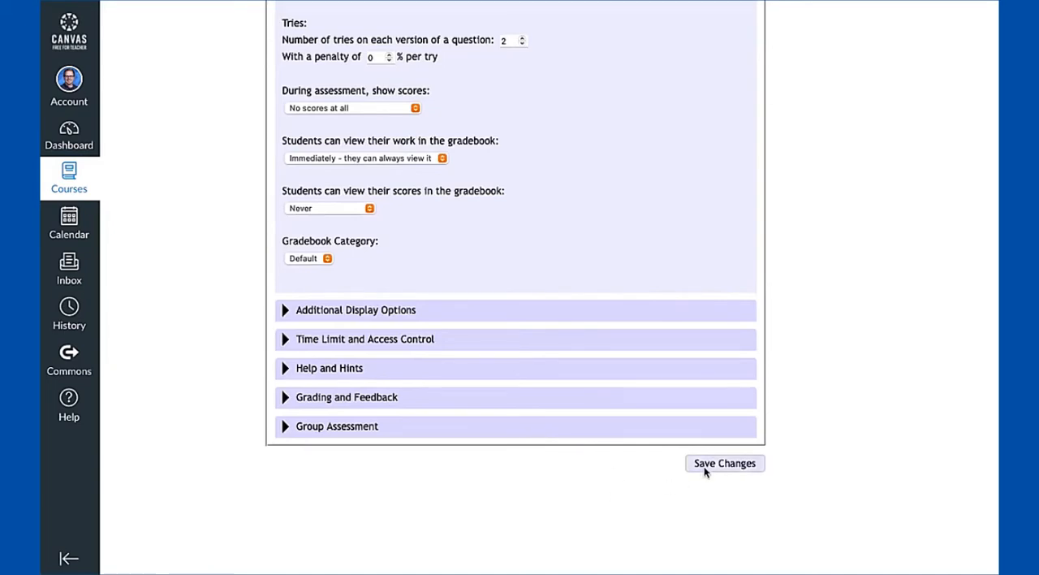
scroll(740, 466, up, 6)
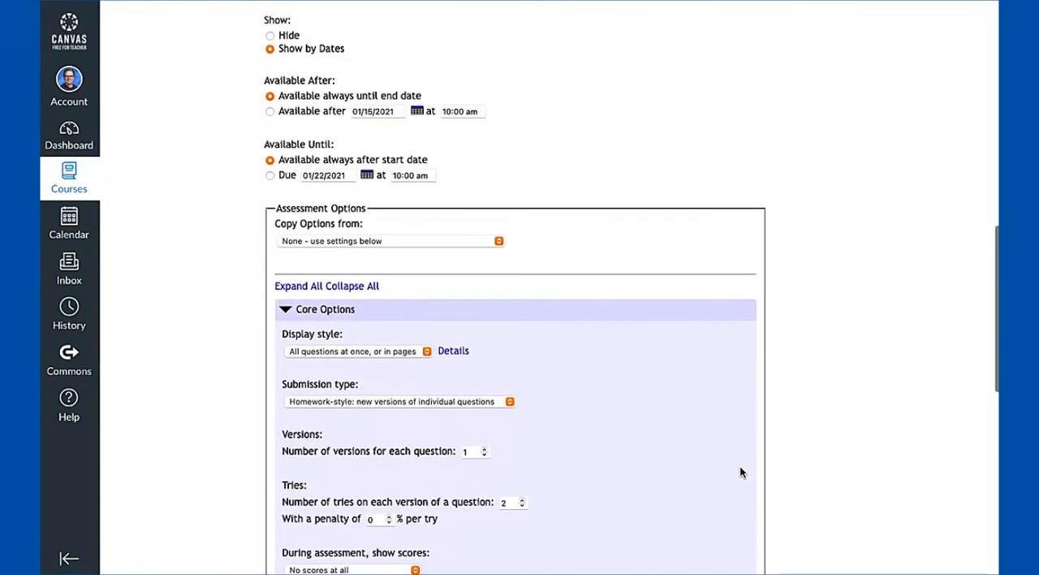
scroll(739, 472, up, 10)
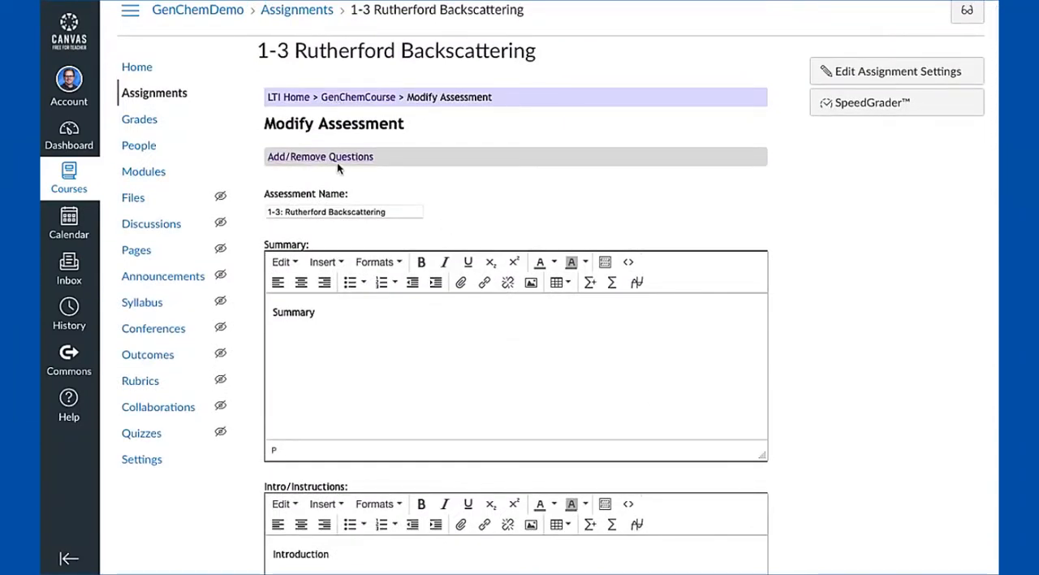
click(290, 97)
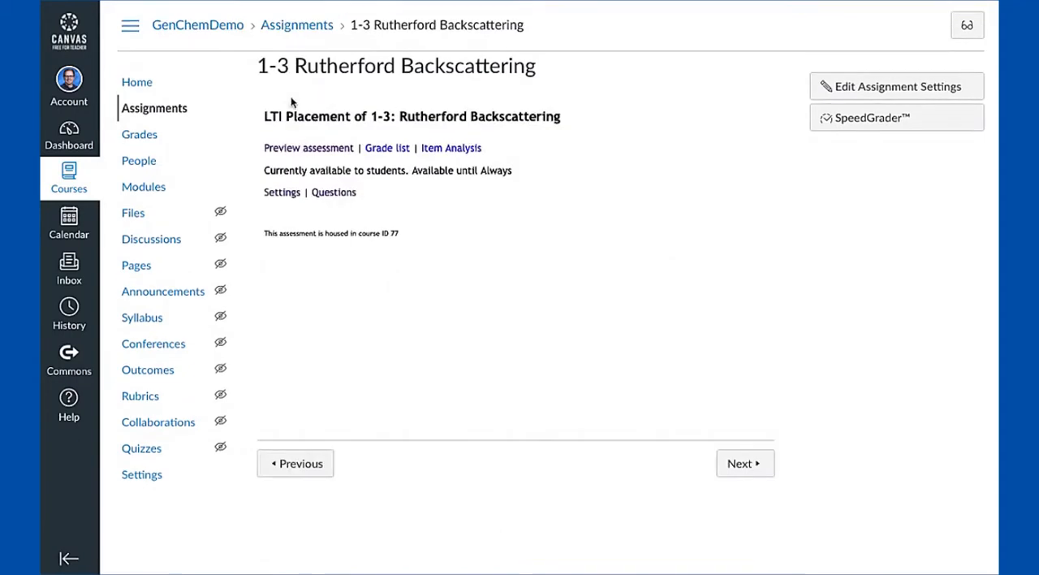
click(334, 194)
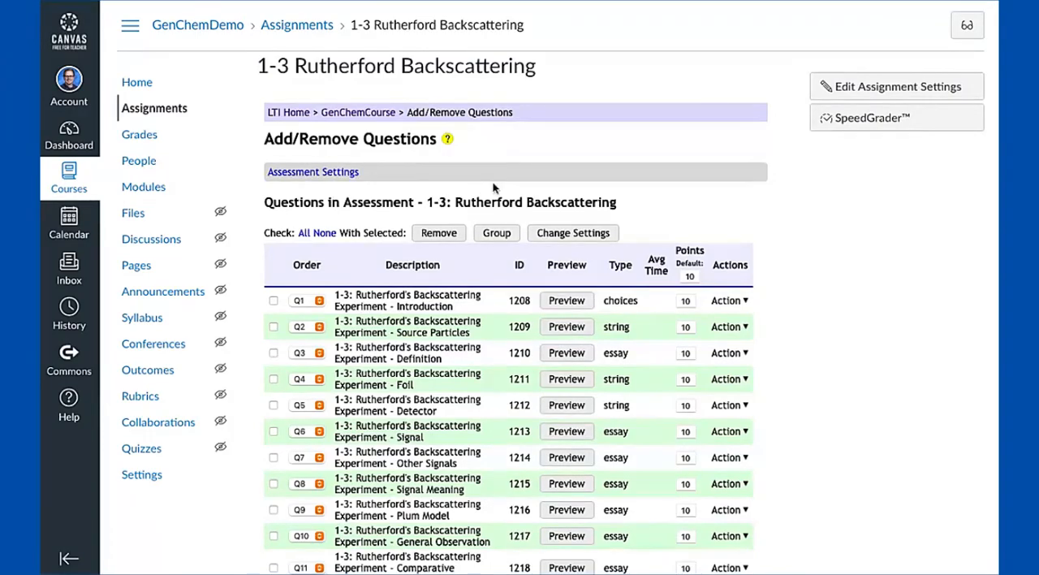
Set the default points for all questions in the assessment to 50
scroll(493, 187, down, 3)
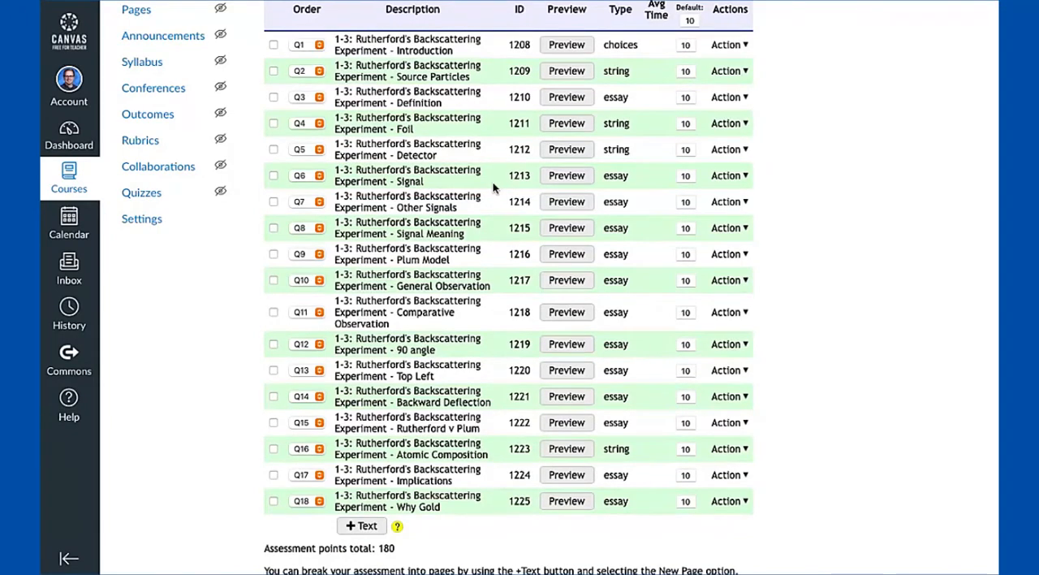
scroll(560, 162, up, 1)
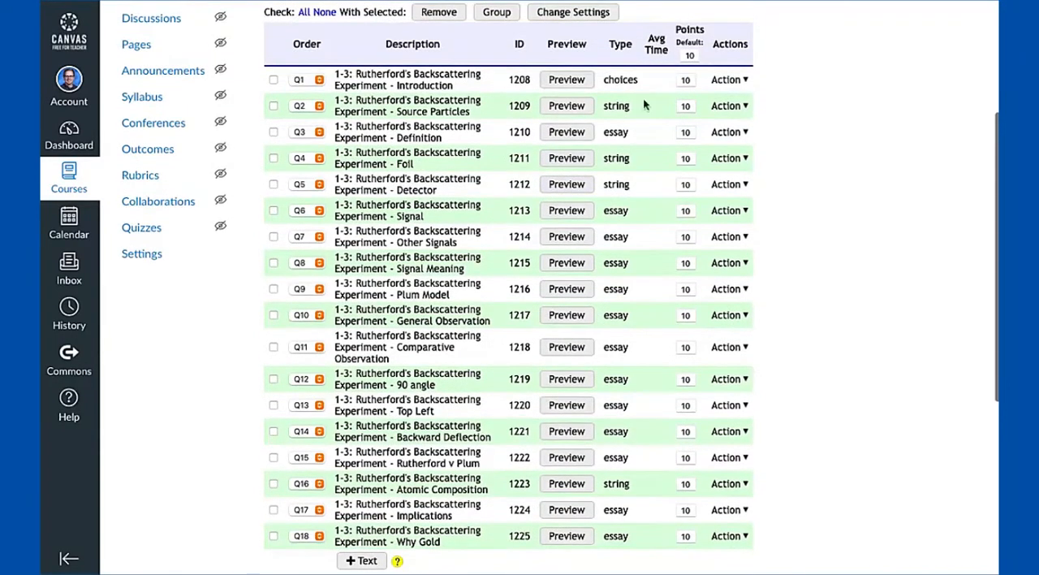
click(689, 55)
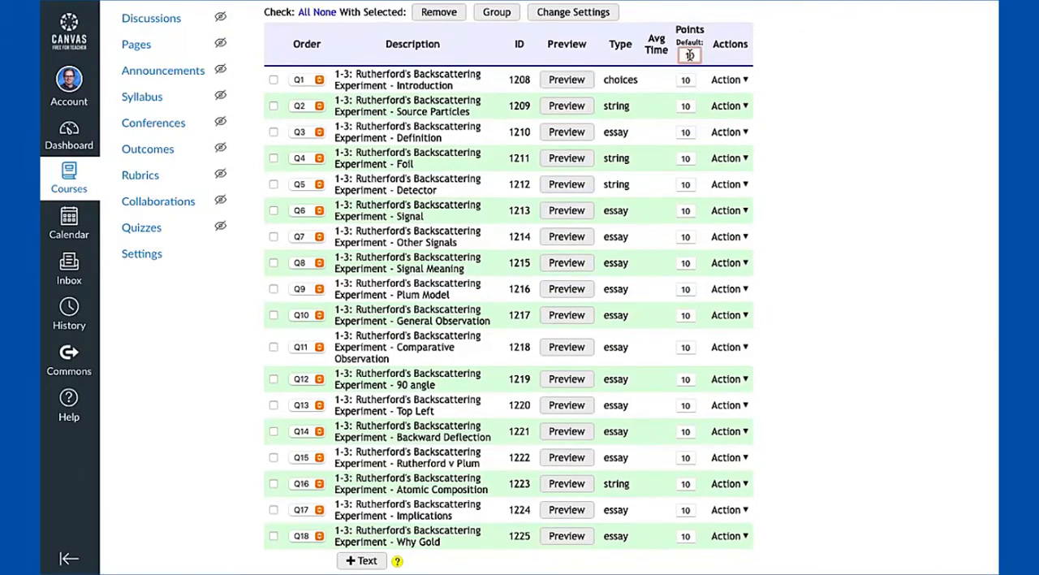
text(50)
click(781, 75)
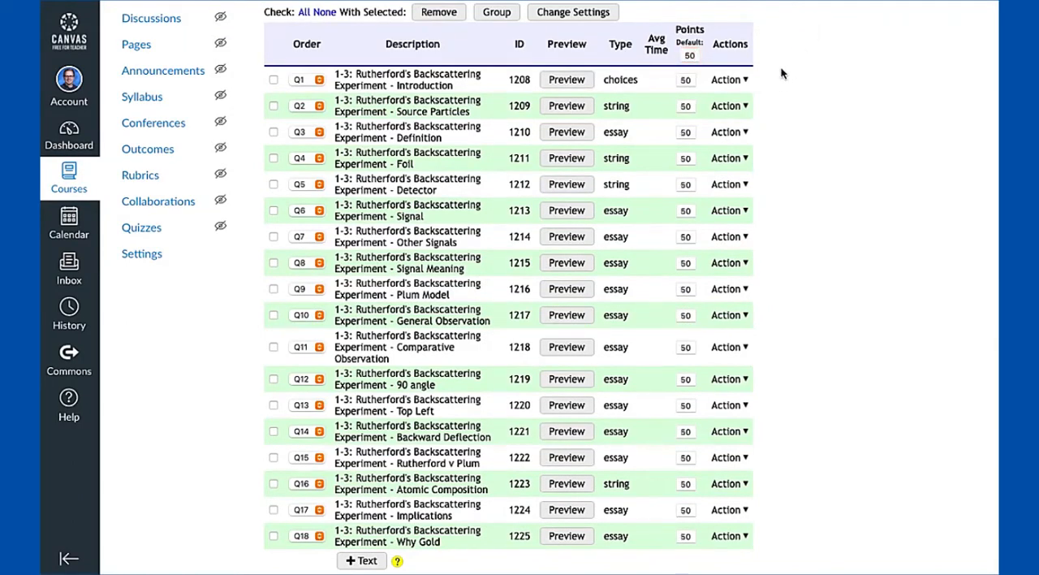
scroll(780, 68, down, 1)
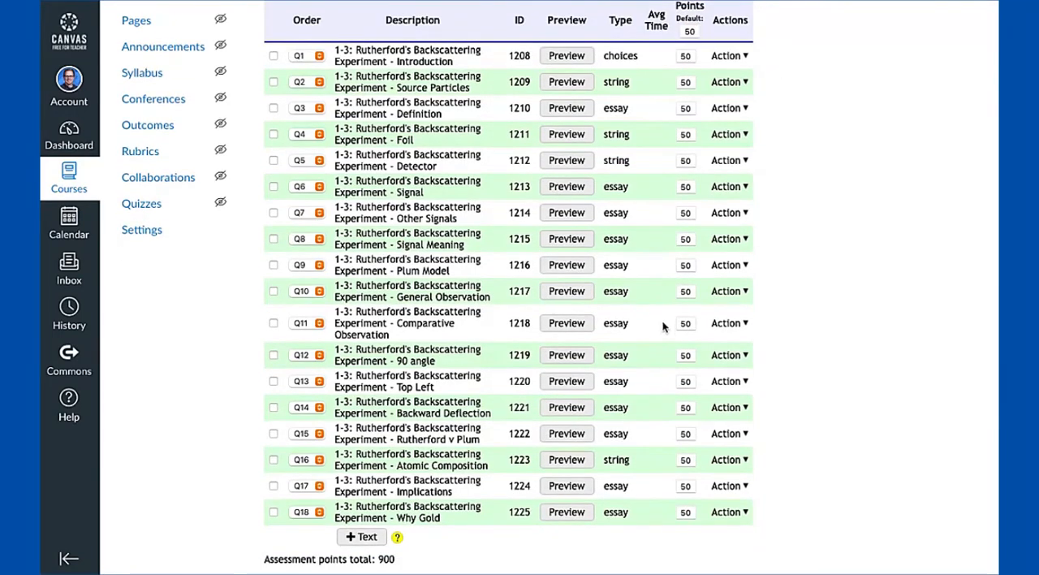
Restore the default points for all questions to 10
scroll(663, 325, up, 1)
click(689, 50)
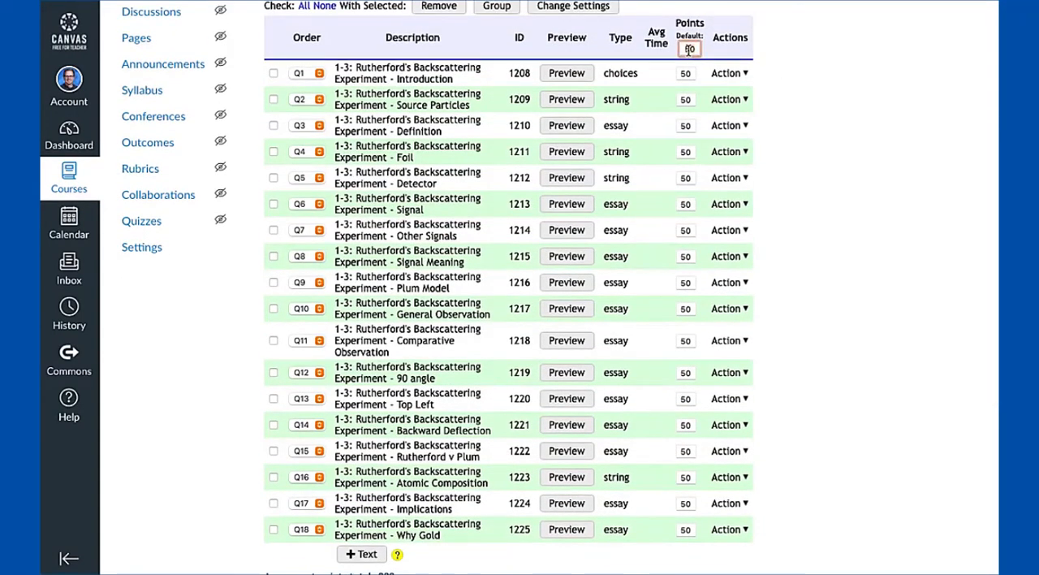
text(10)
click(841, 66)
scroll(782, 134, down, 1)
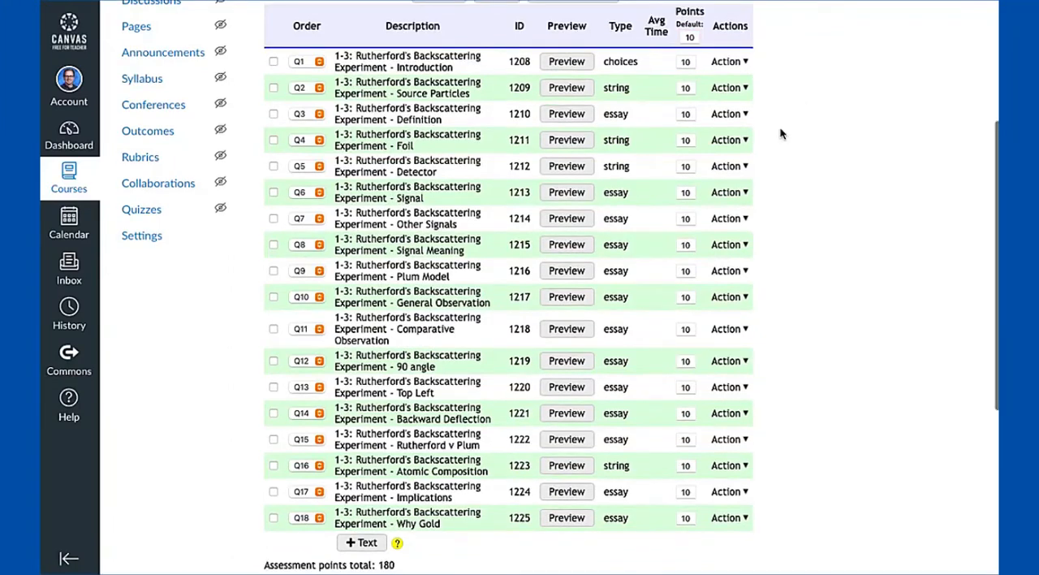
Set the points of the Q4 Foil question alone to 50
click(693, 140)
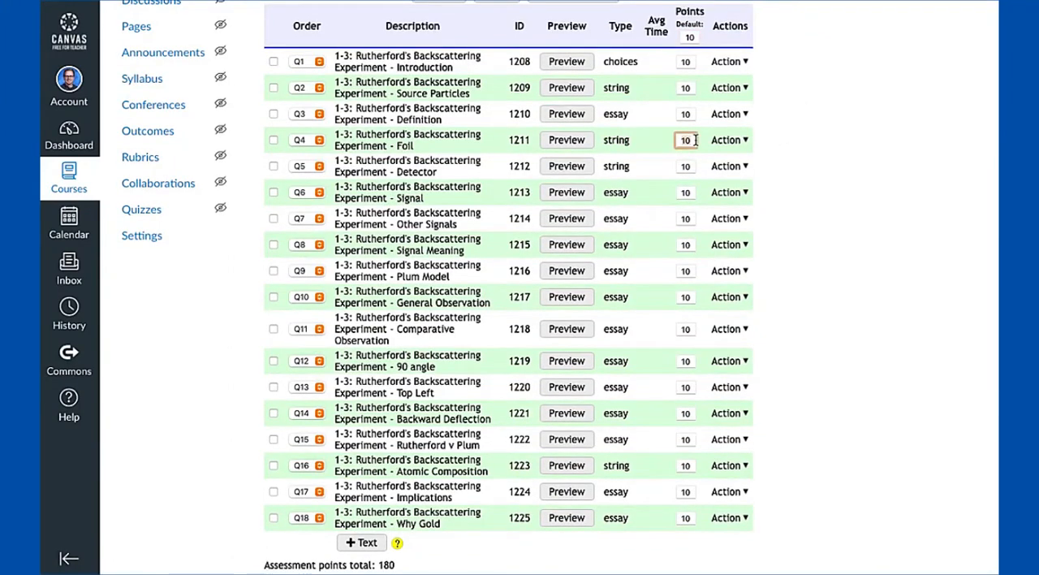
key(BackSpace)
key(BackSpace)
text(50)
click(830, 139)
Restore the points of the Q4 Foil question to 10
click(688, 142)
key(BackSpace)
key(BackSpace)
text(10)
click(831, 164)
click(686, 245)
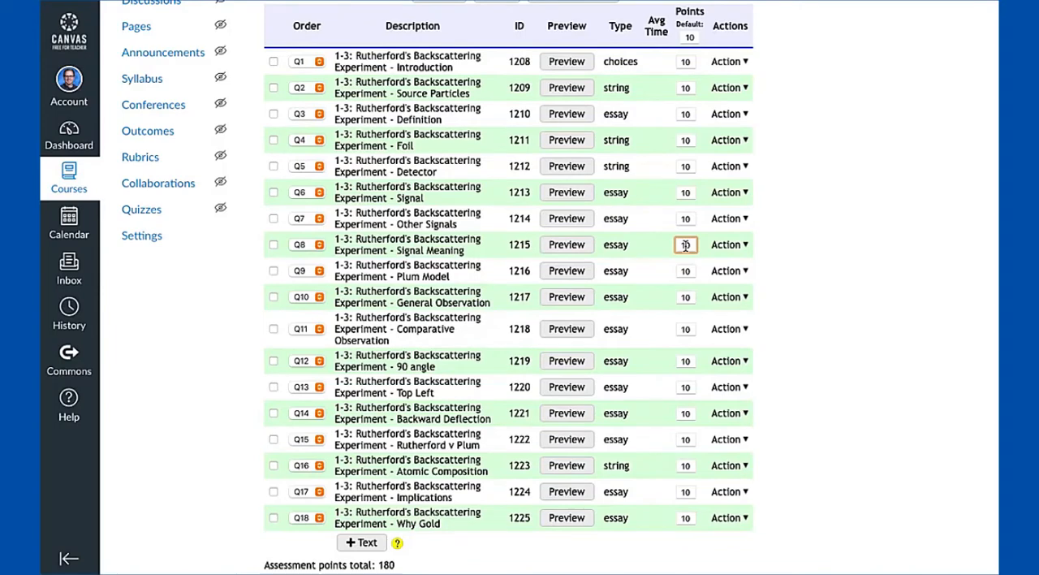
click(827, 250)
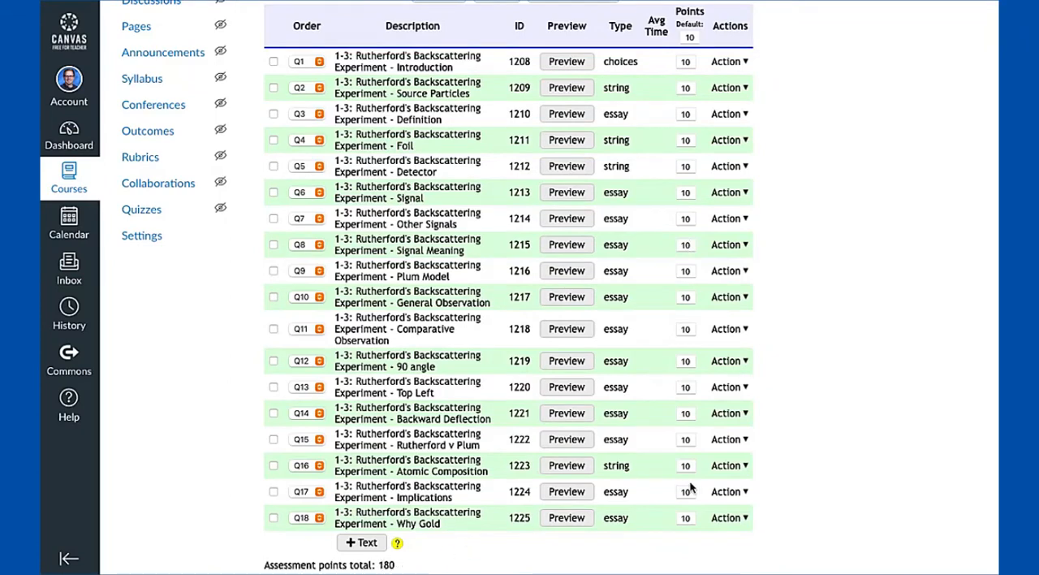
Try to remove all questions from the assessment except Q5 Detector, Q7 Other Signals and Q8 Signal Meaning
scroll(684, 436, up, 1)
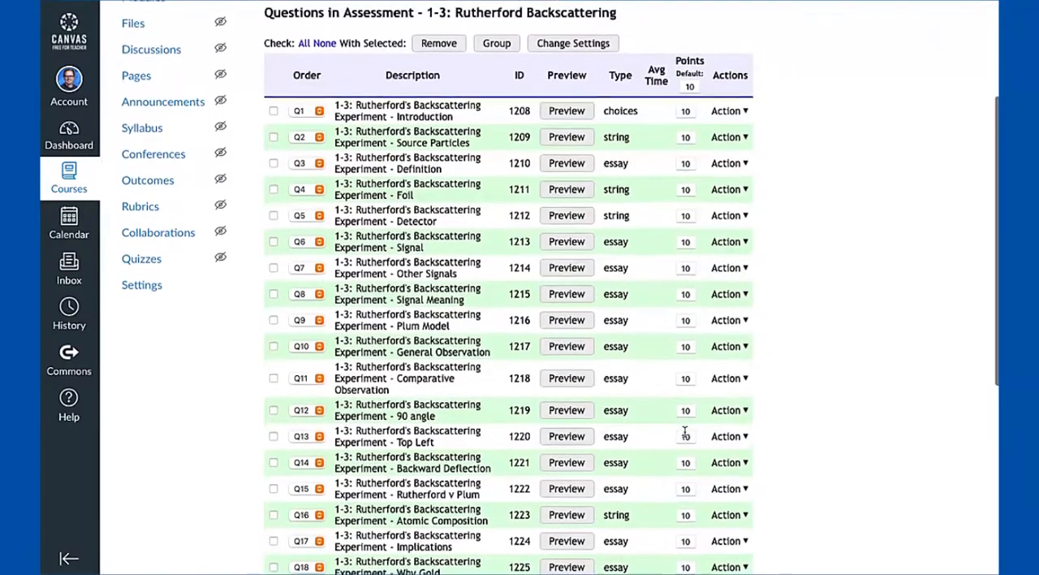
scroll(684, 436, up, 1)
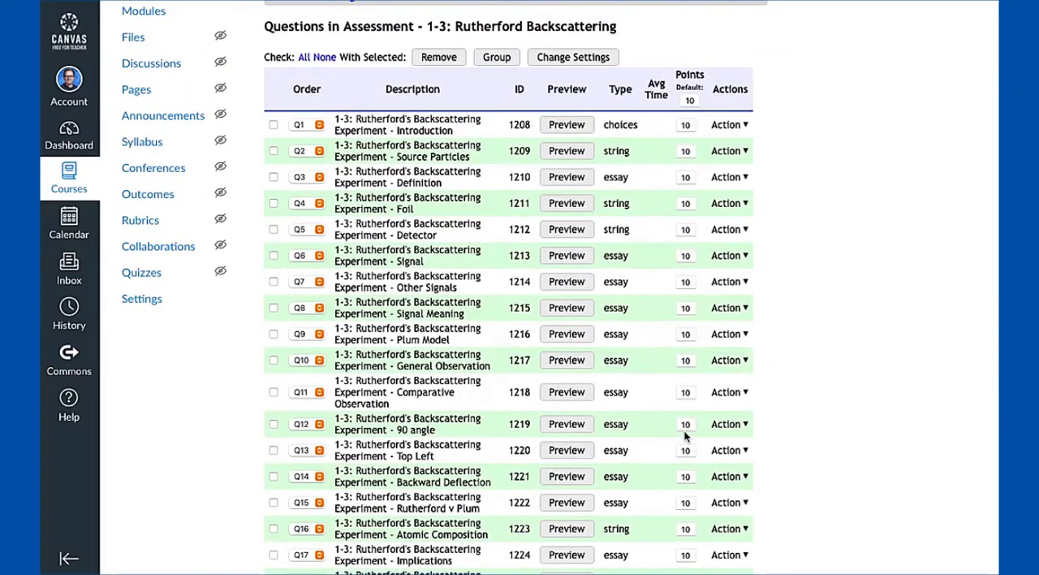
scroll(656, 447, down, 2)
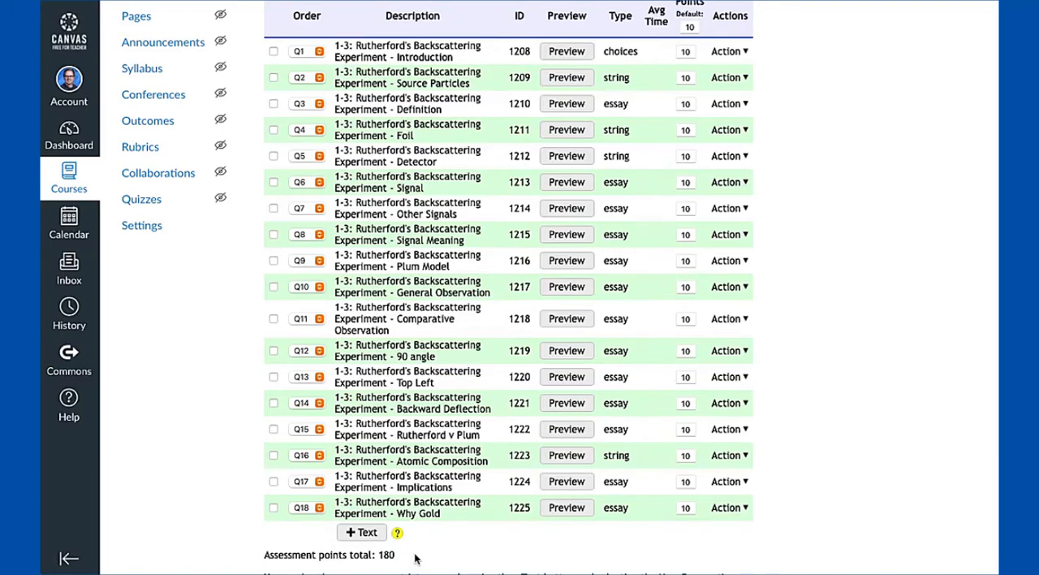
scroll(375, 310, up, 1)
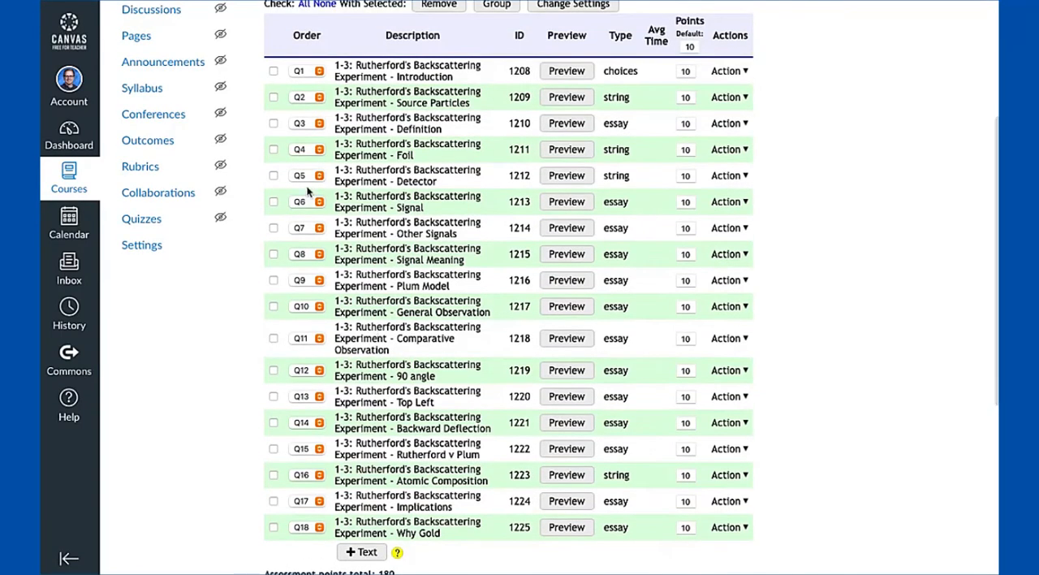
scroll(280, 95, up, 1)
click(303, 34)
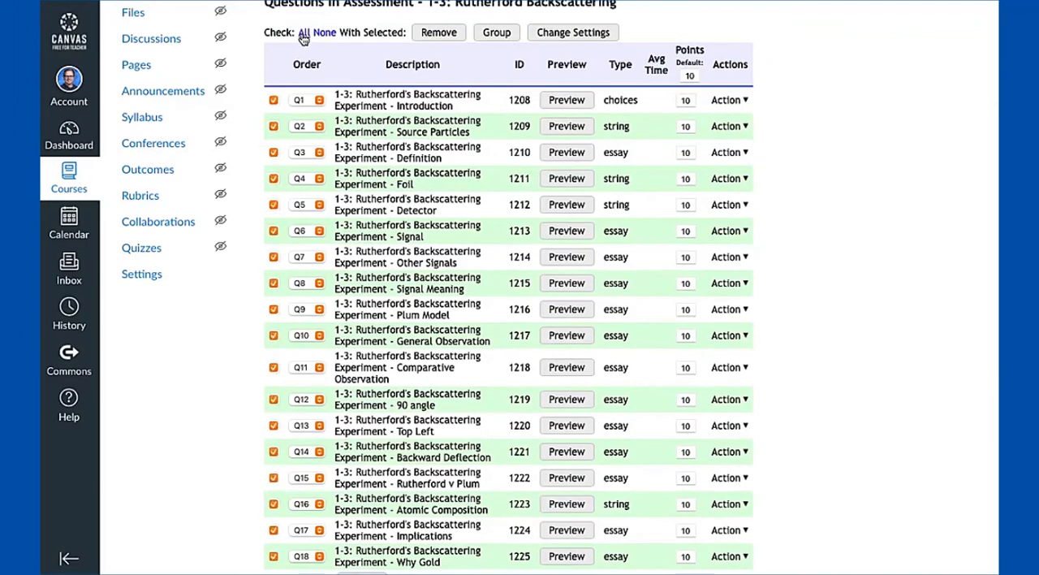
scroll(274, 203, down, 3)
click(274, 187)
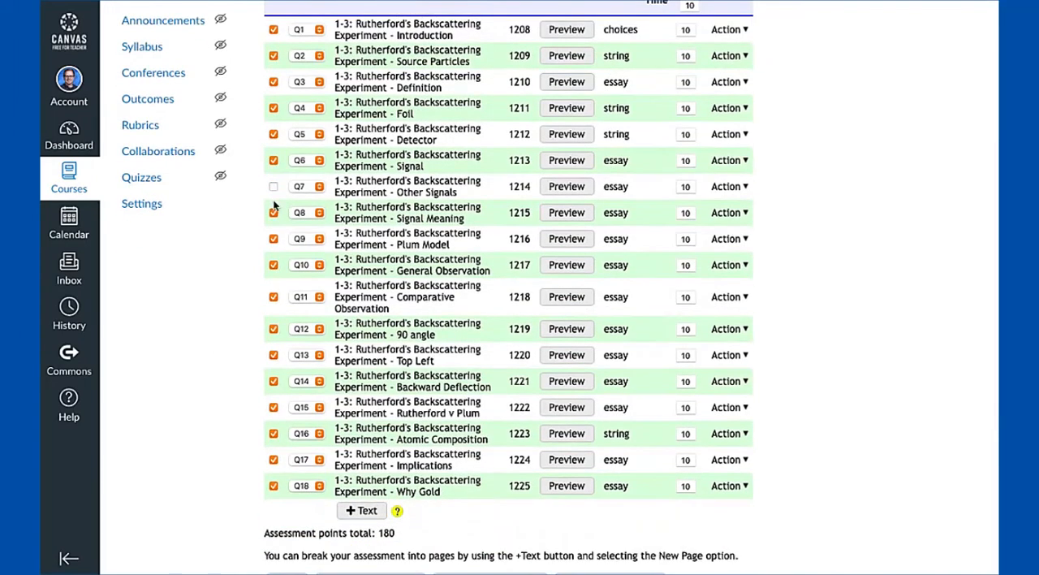
click(274, 211)
scroll(273, 210, up, 3)
click(274, 207)
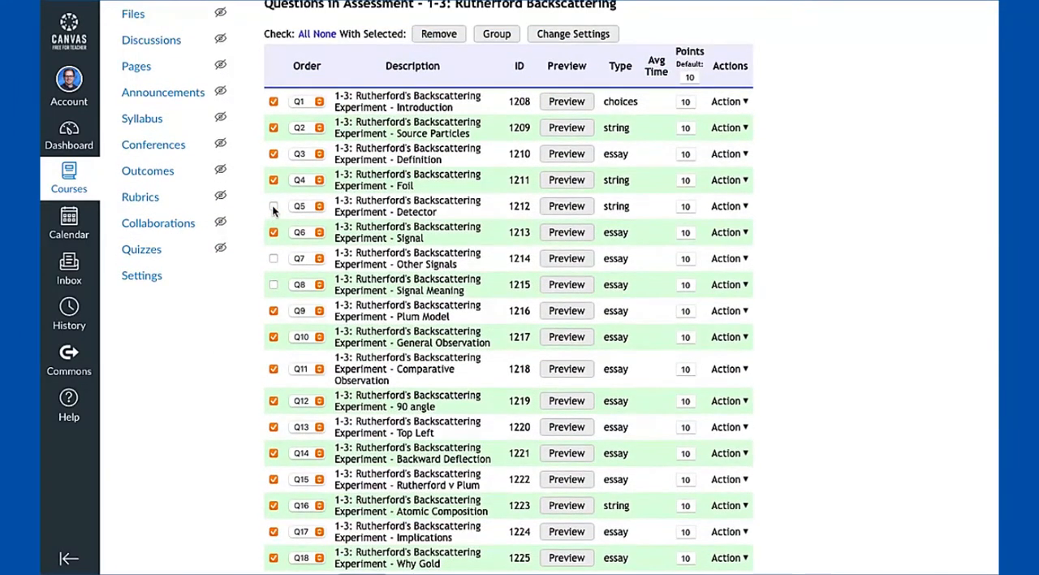
scroll(365, 138, up, 1)
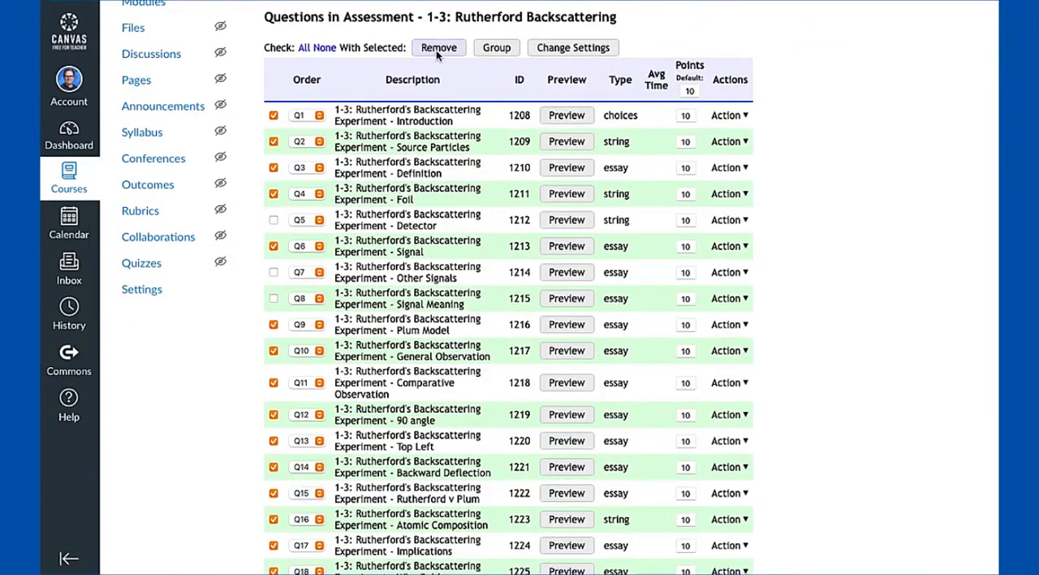
click(436, 51)
Clear the selection of all questions in the assessment
scroll(363, 297, down, 5)
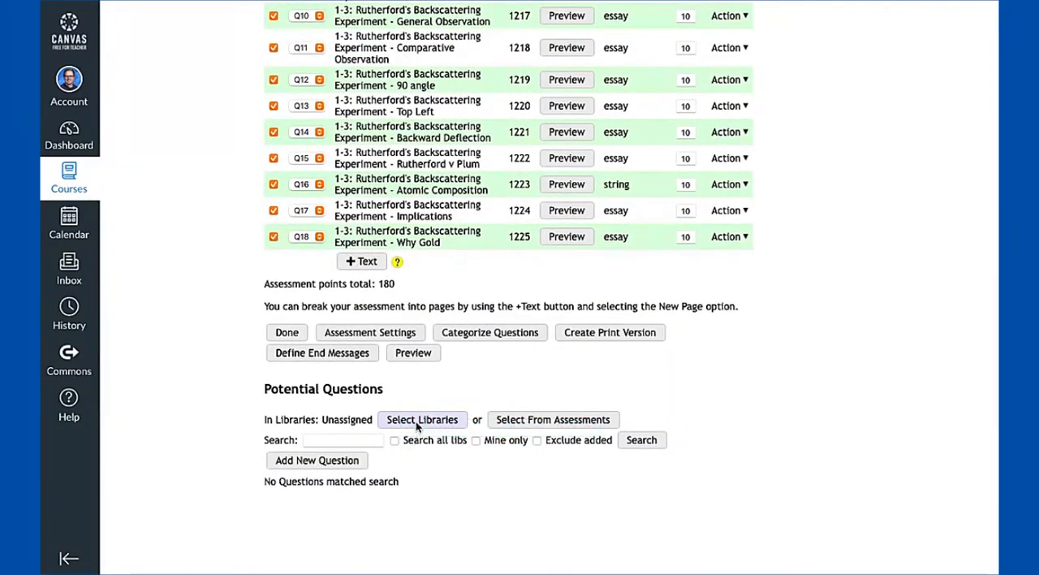
scroll(414, 392, up, 3)
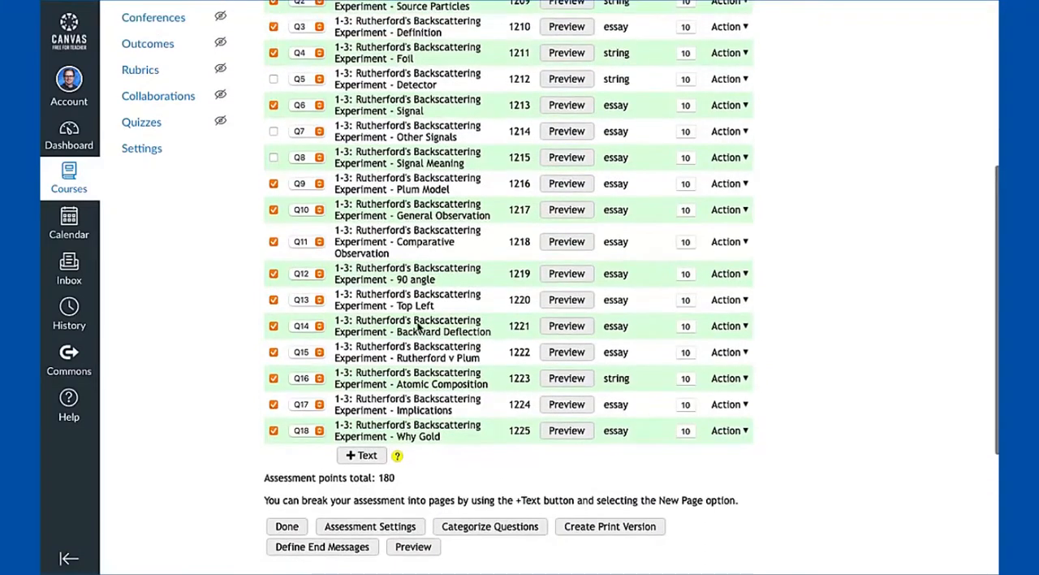
scroll(381, 242, up, 1)
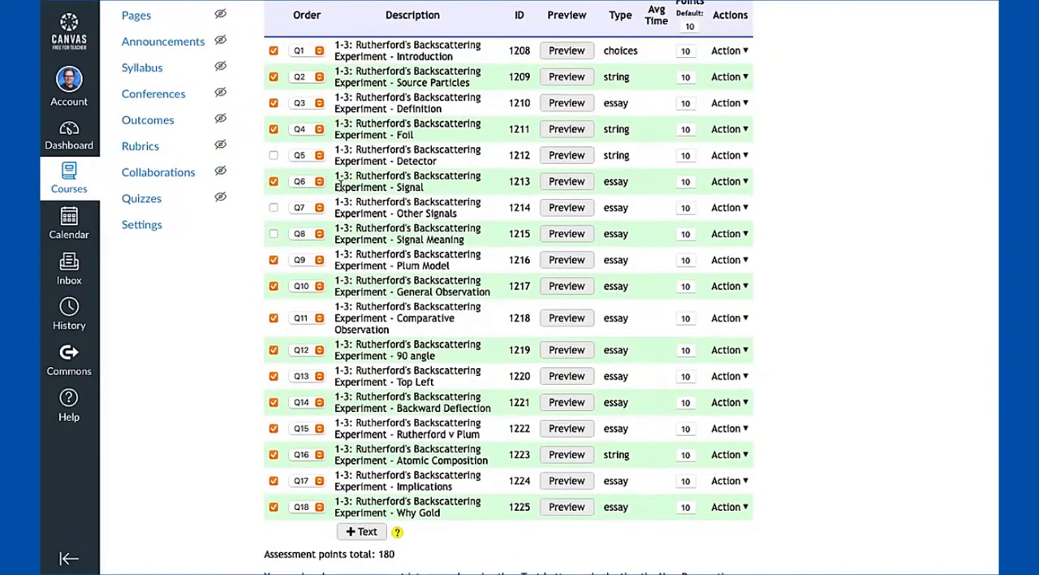
scroll(357, 300, down, 1)
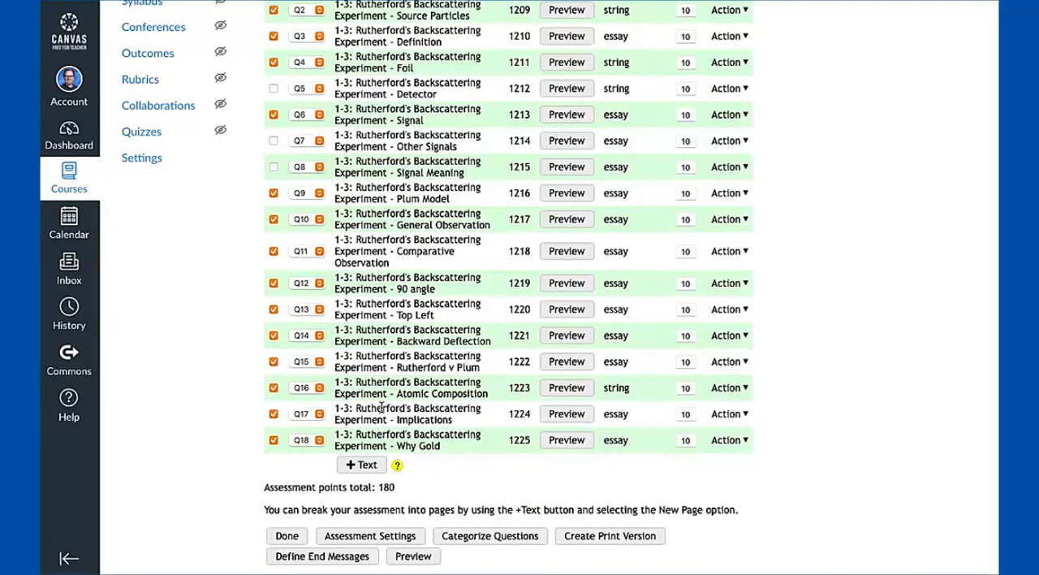
scroll(381, 408, up, 2)
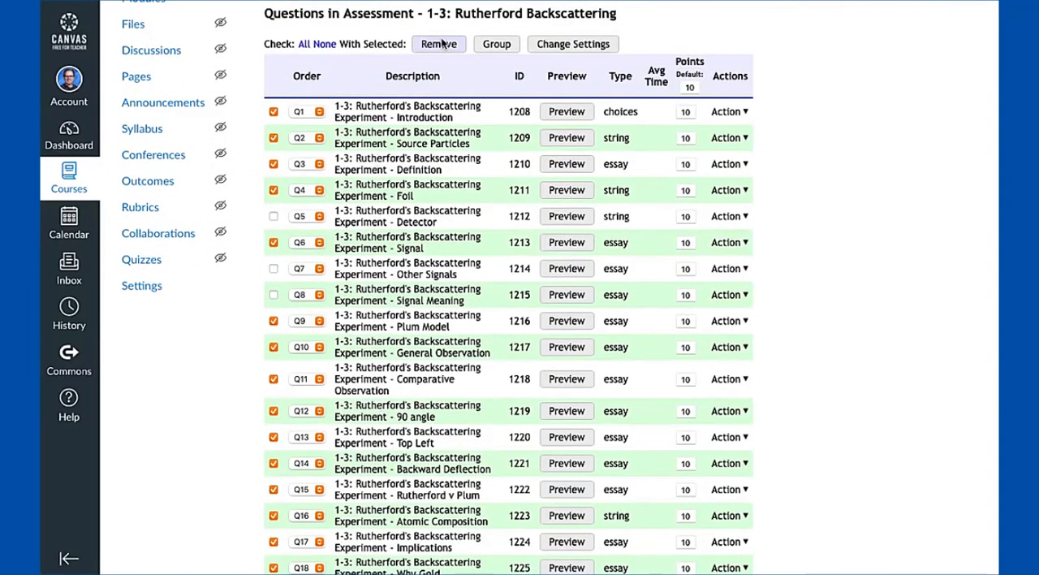
click(325, 46)
Group the Introduction and Source Particles questions and keep the group's selection set to "Without" replacement
scroll(411, 221, down, 1)
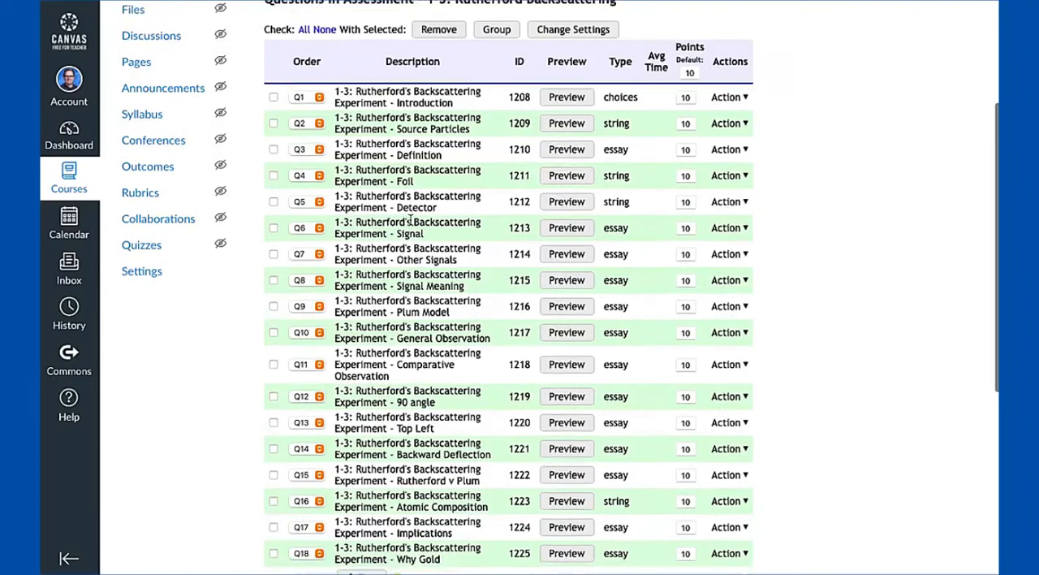
click(274, 96)
click(273, 124)
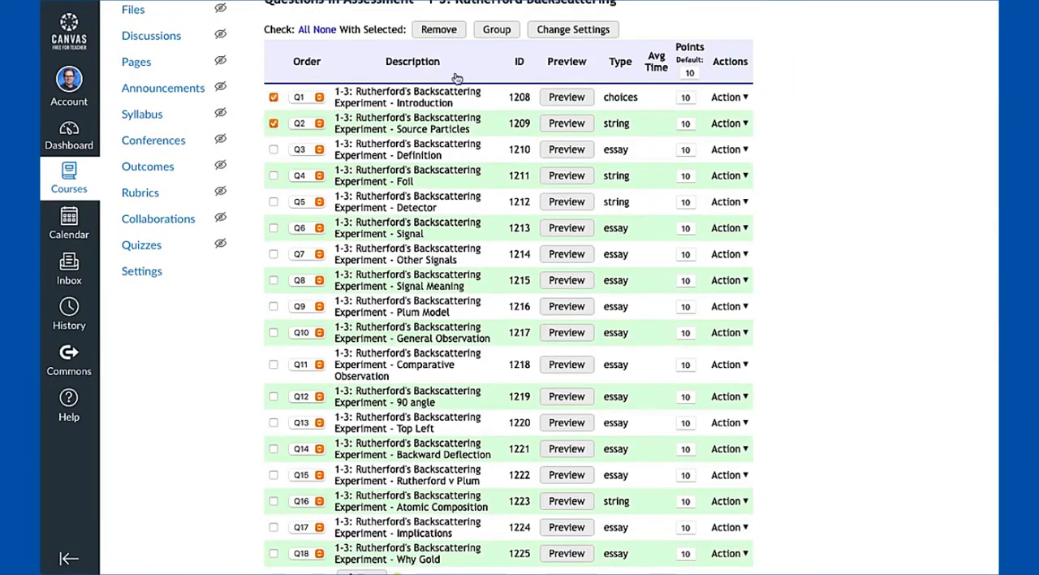
click(487, 30)
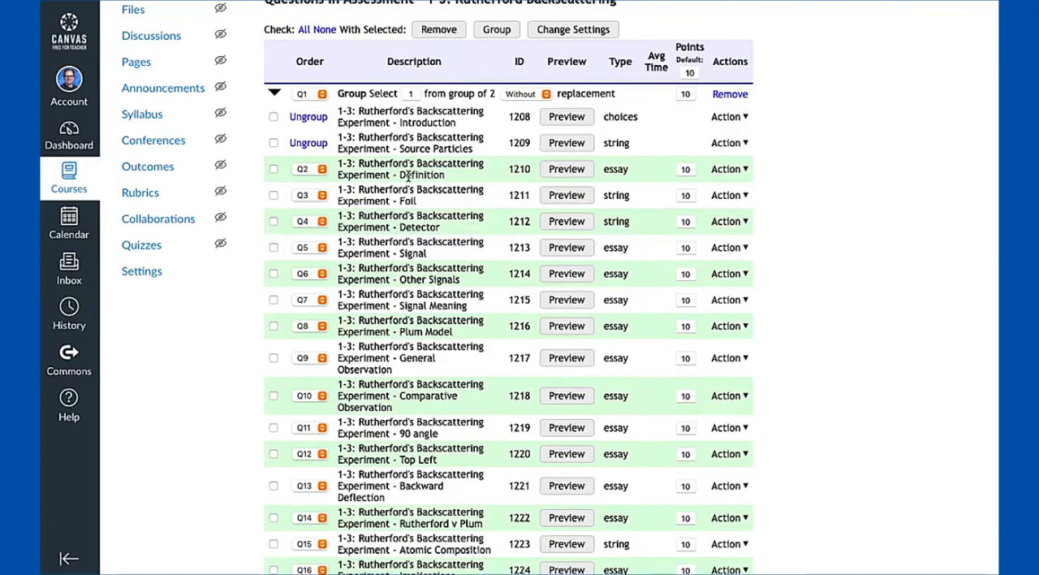
click(529, 96)
click(424, 130)
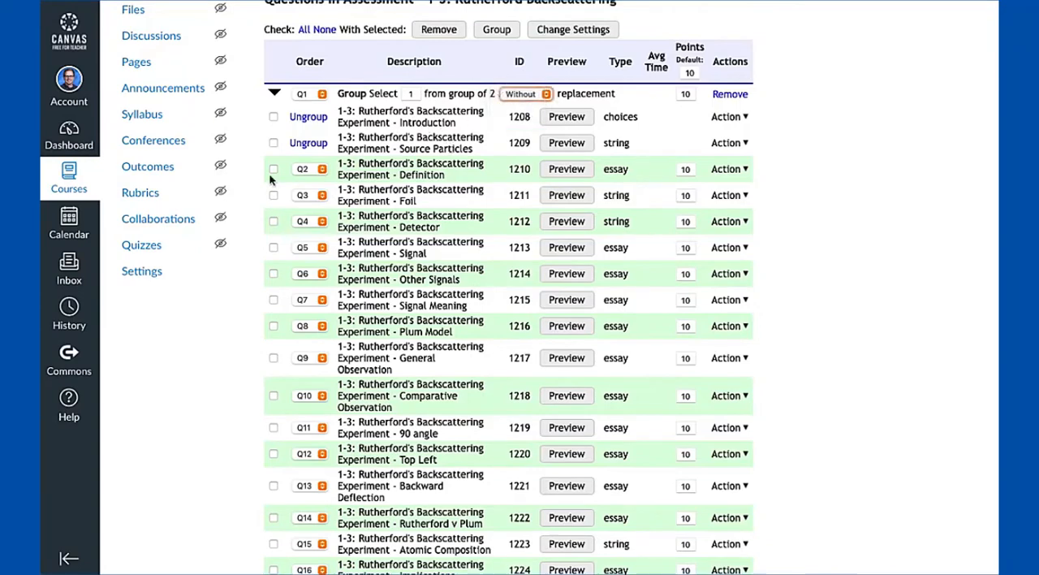
Add the Definition question to the group containing the Introduction and Source Particles questions
click(274, 171)
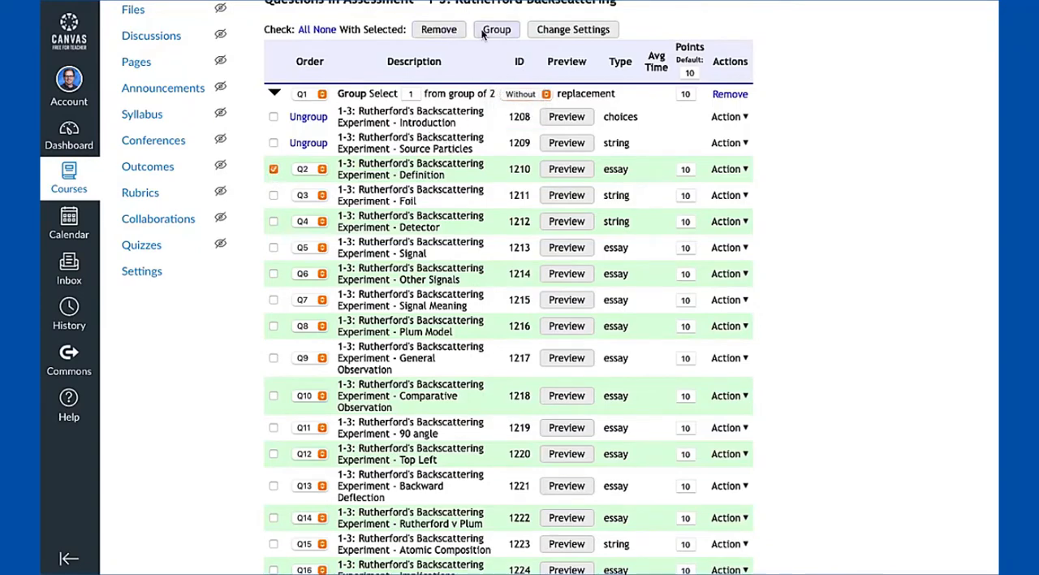
click(487, 33)
click(273, 116)
click(273, 143)
click(274, 168)
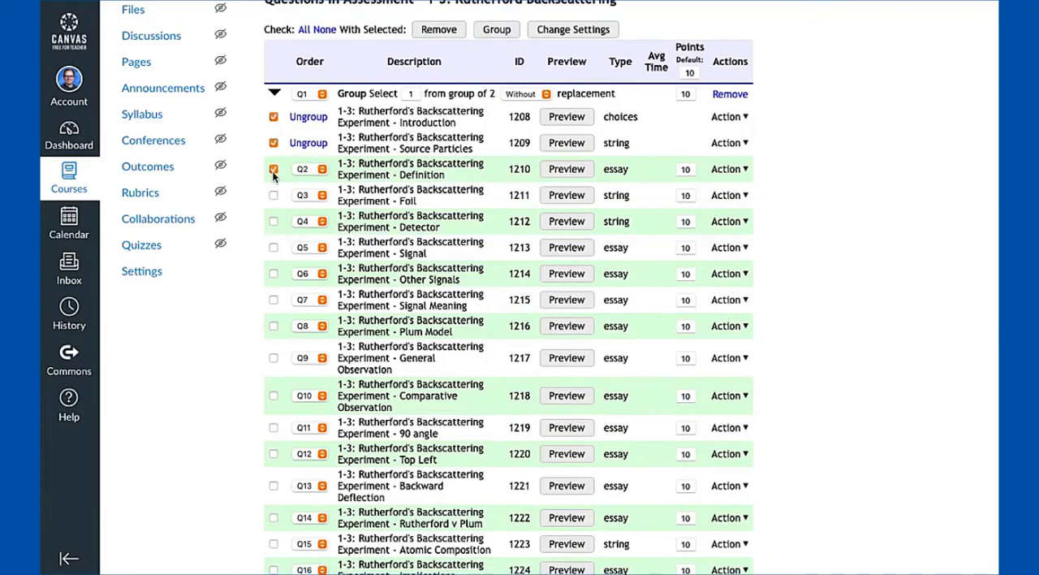
click(480, 29)
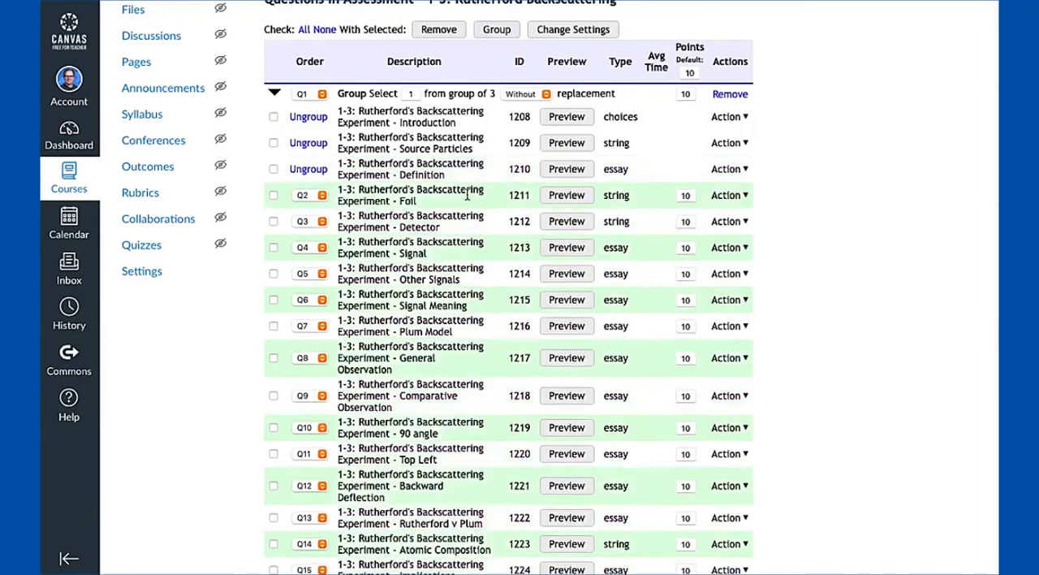
Set the question group to select 2 questions, with replacement set to "With"
click(412, 94)
key(BackSpace)
text(2)
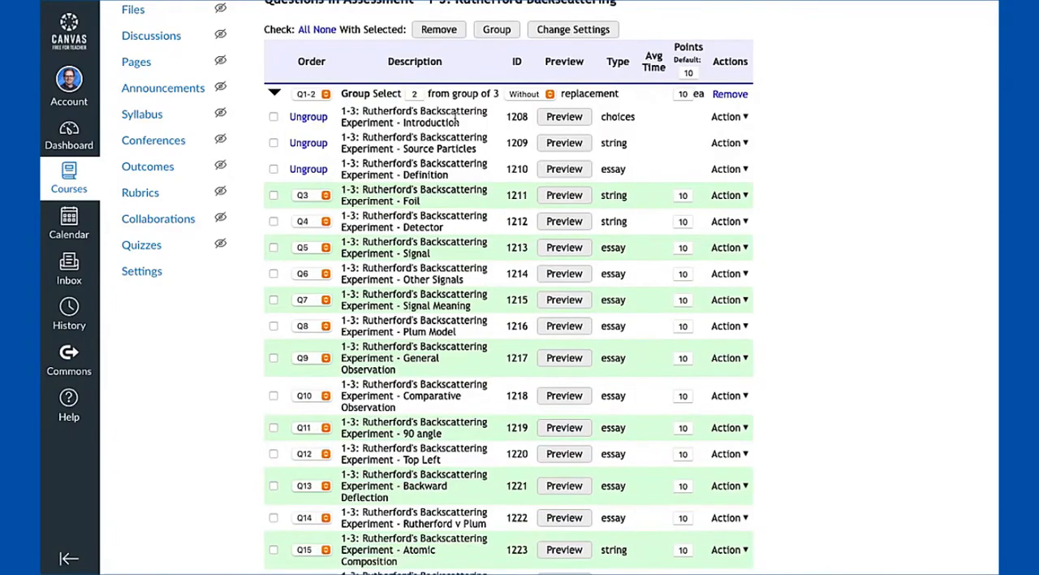
click(522, 94)
click(522, 108)
drag(343, 110, 405, 122)
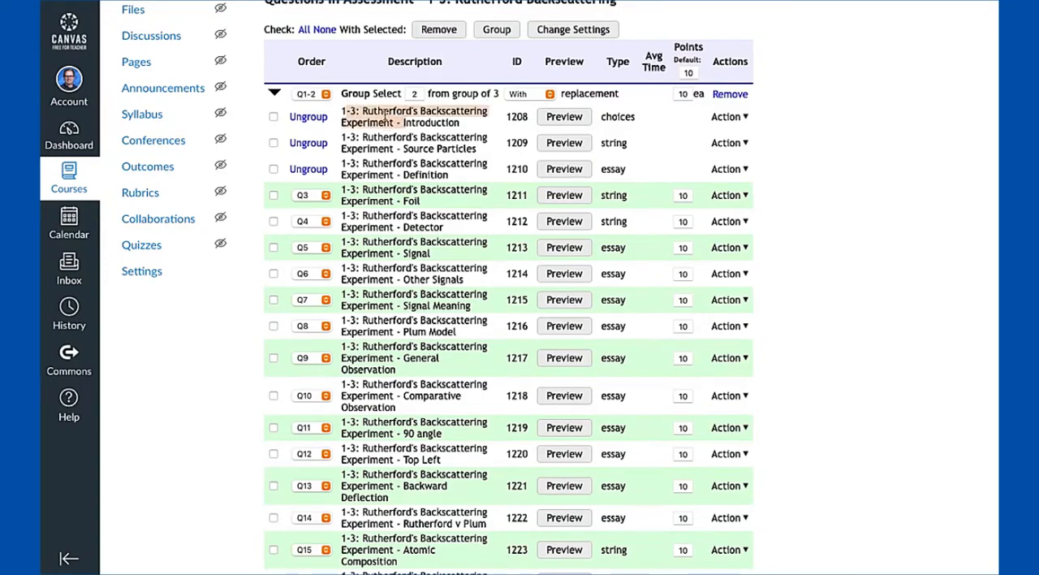
click(357, 117)
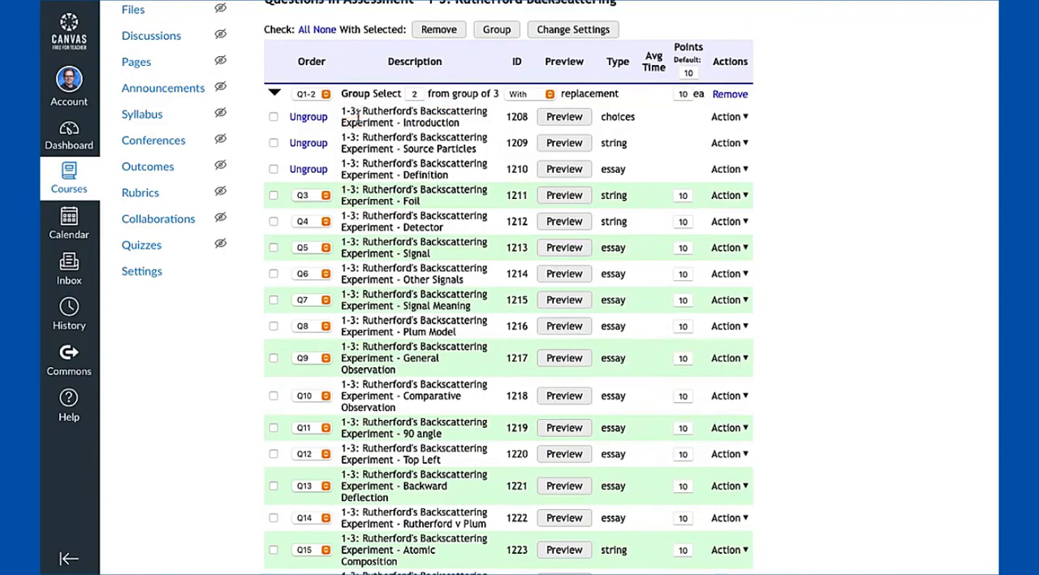
drag(346, 115, 398, 146)
Set the group's selection count to 1 and ungroup the Introduction, Source Particles and Definition questions
double_click(416, 95)
text(1)
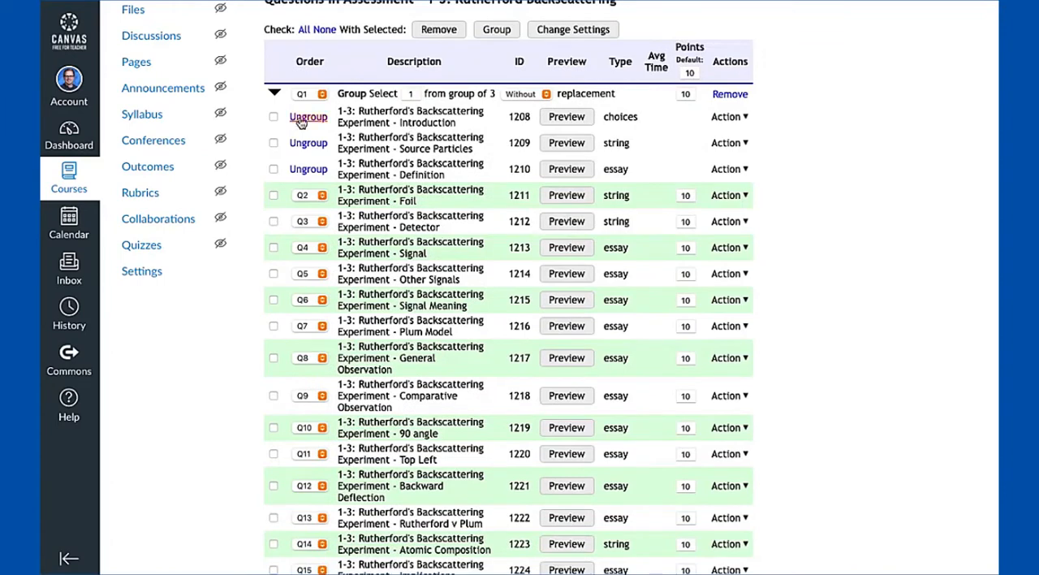
click(304, 118)
click(307, 143)
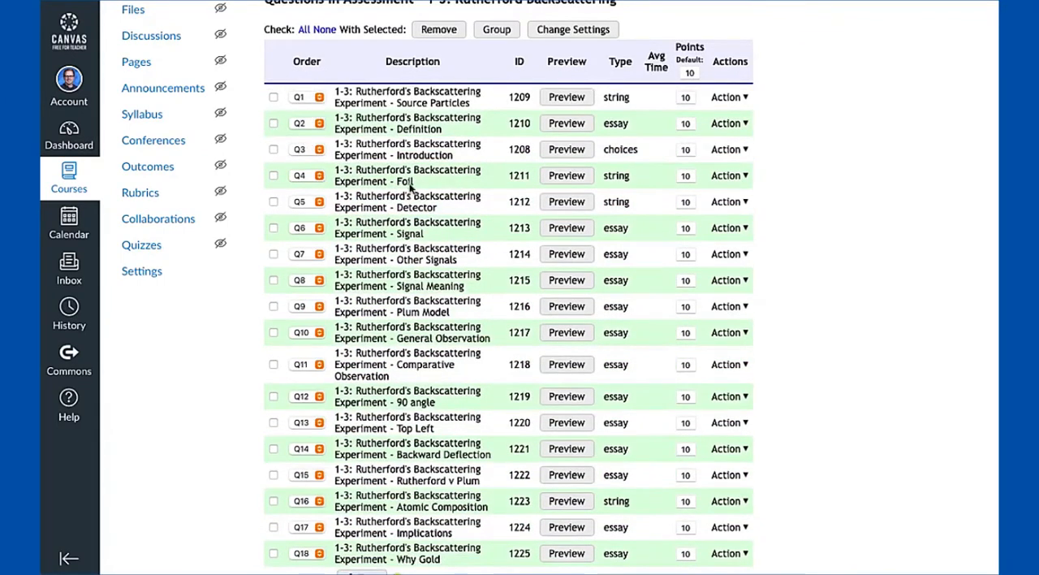
Reorder the Introduction question to position Q1 in the assessment
click(301, 155)
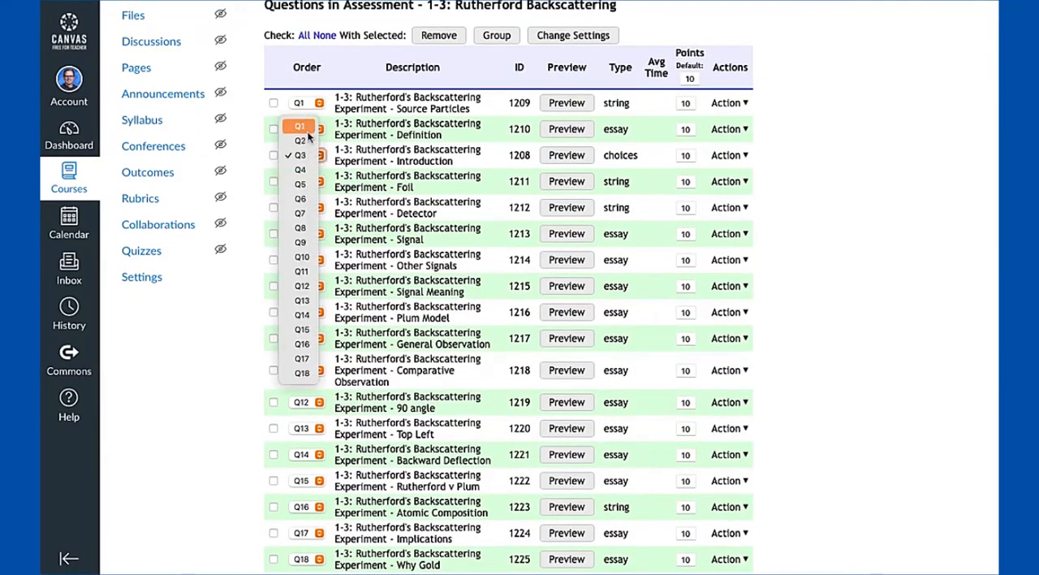
click(375, 161)
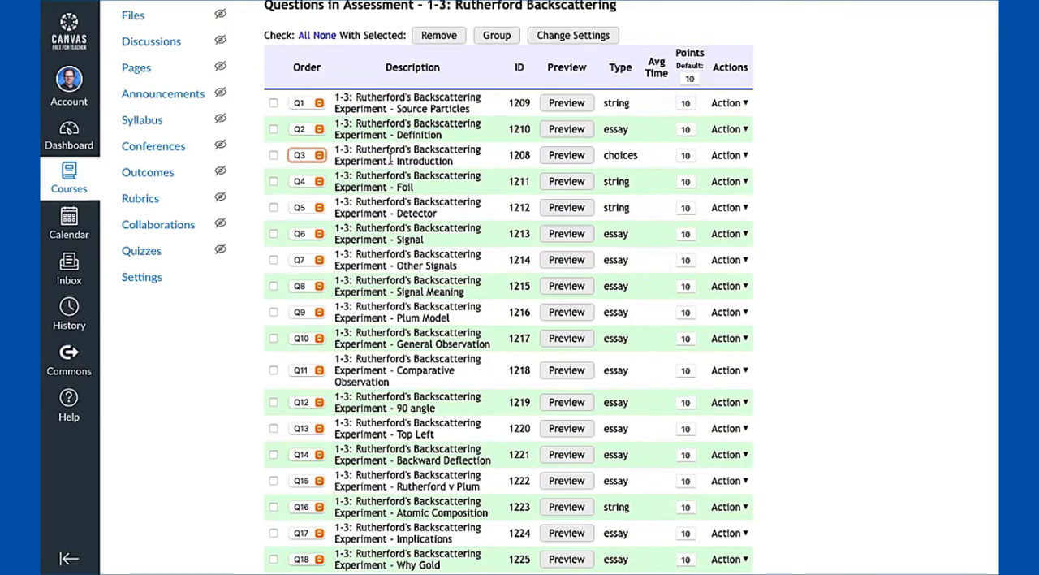
click(319, 158)
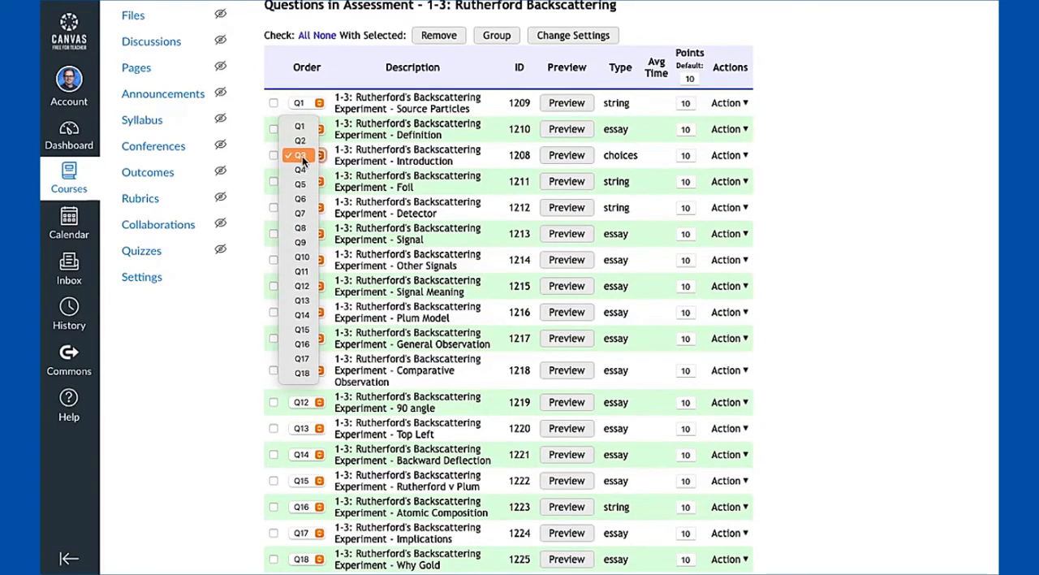
key(Escape)
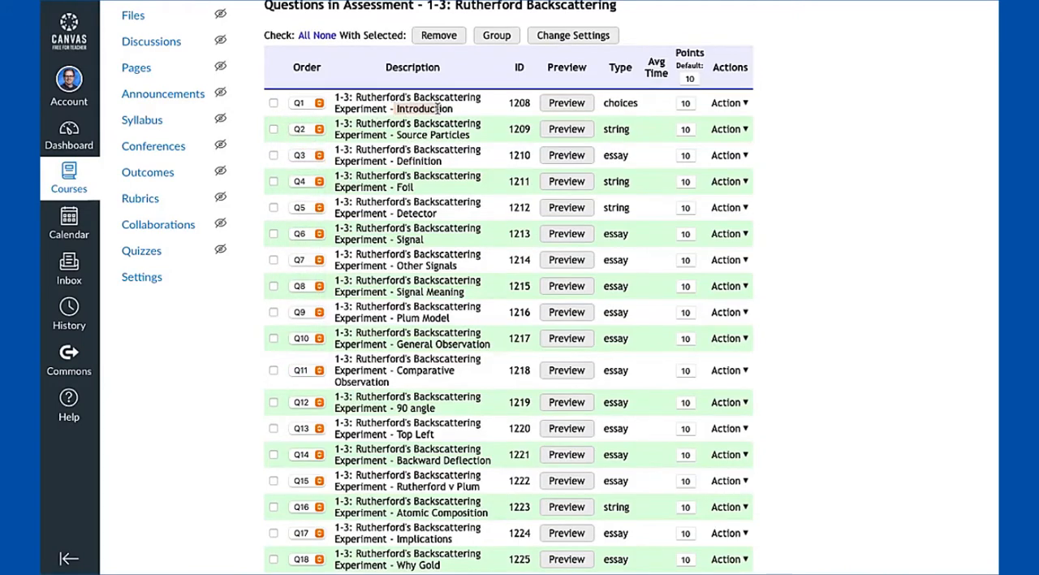
Move the Source Particles question to position Q3 and return it to position Q2
click(318, 129)
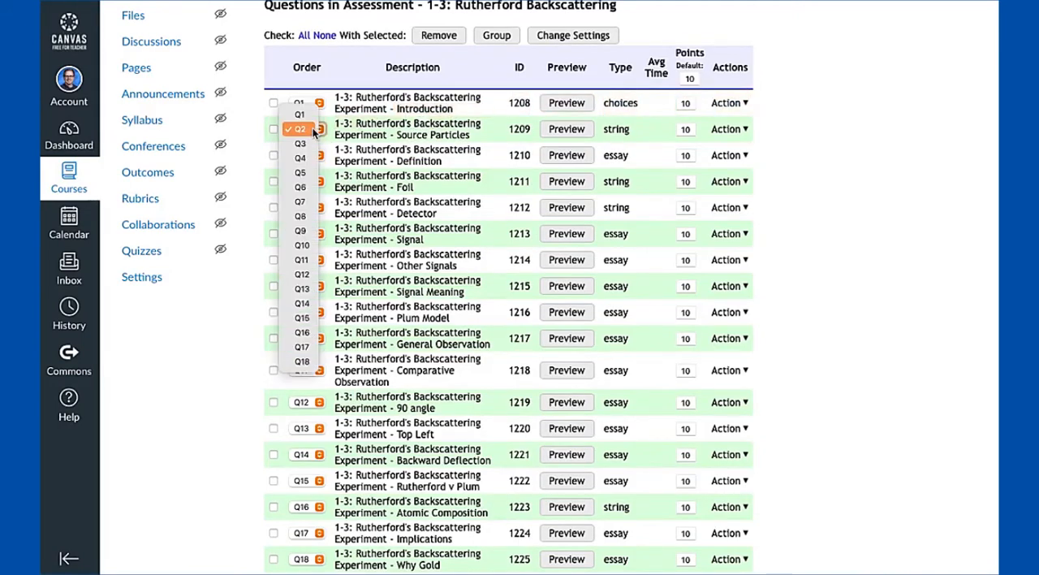
click(300, 143)
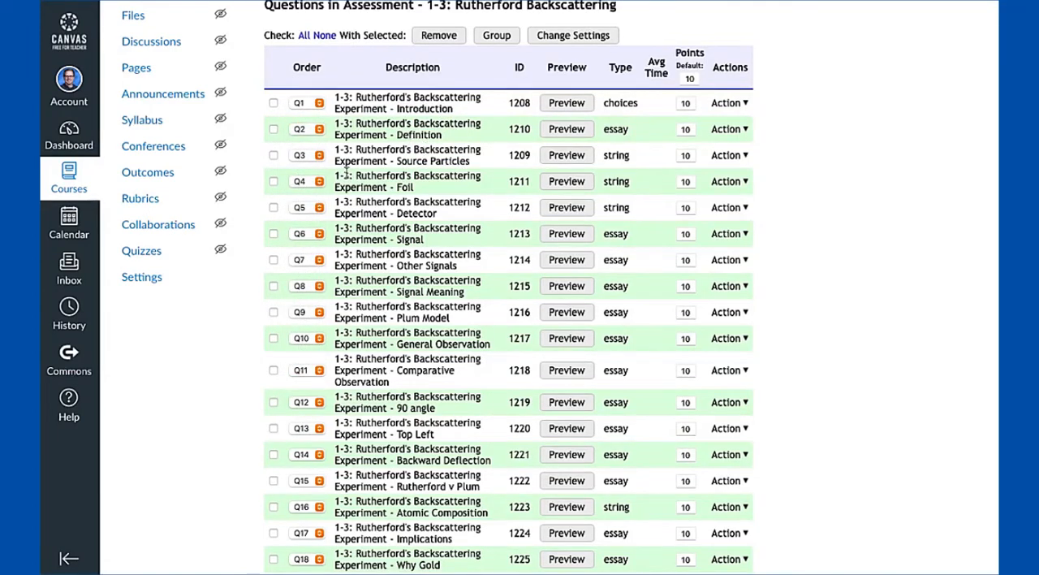
click(319, 155)
click(301, 140)
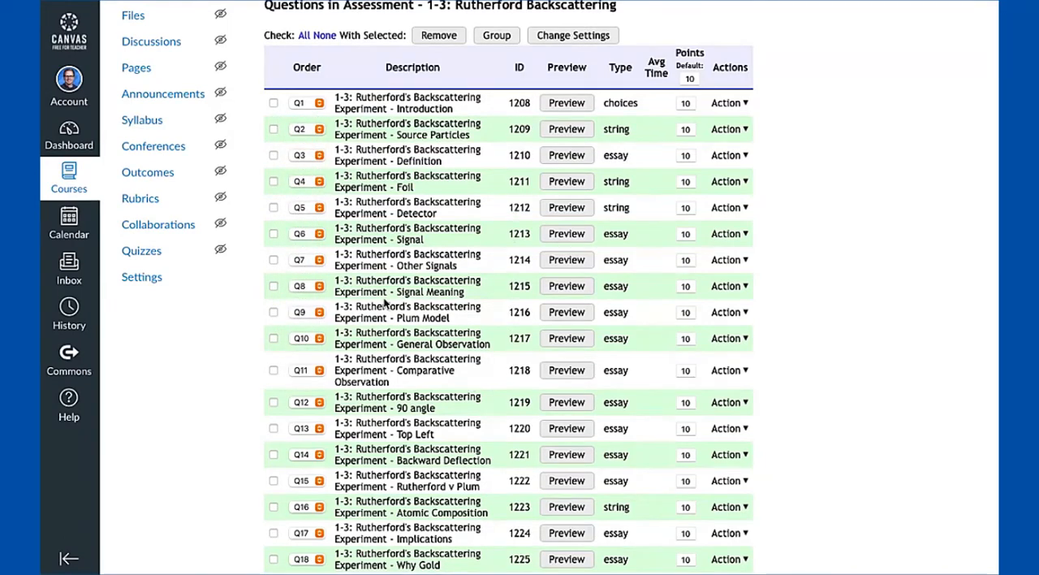
Add a text block reading "Introduction" to the assessment, save it and place it before Q1
scroll(385, 303, down, 1)
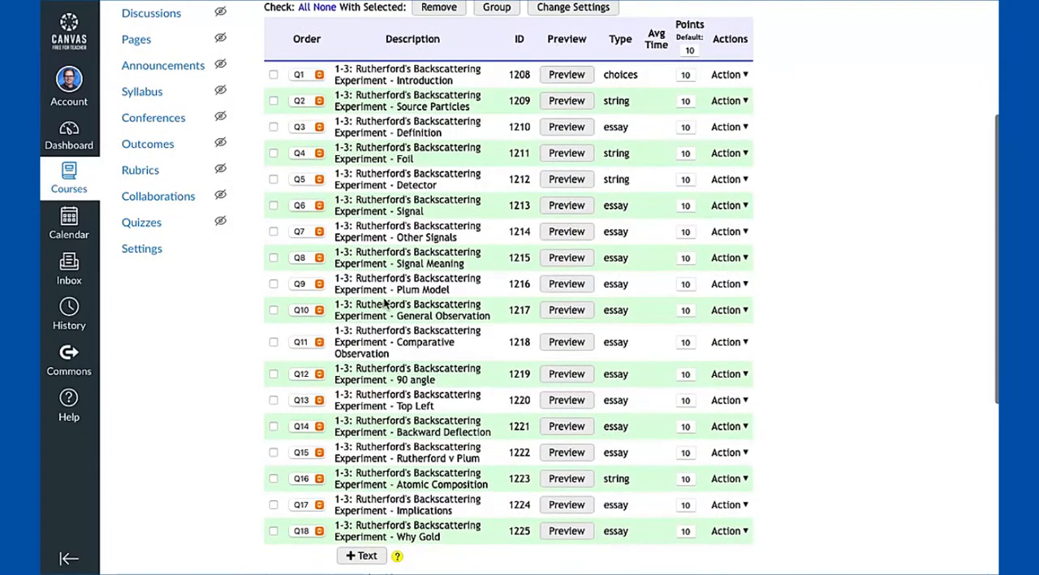
scroll(385, 302, down, 3)
click(362, 469)
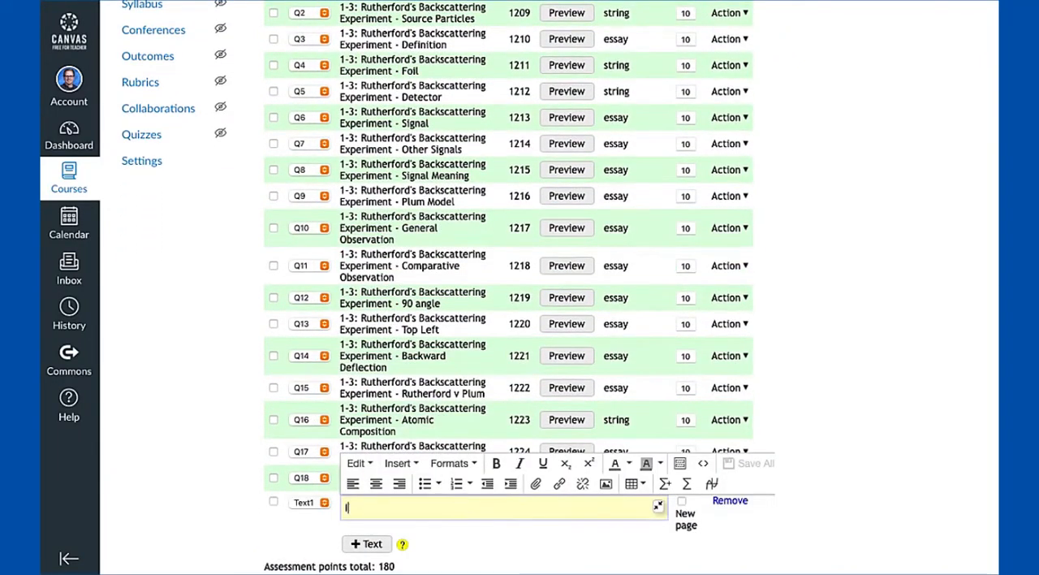
text(Introduction)
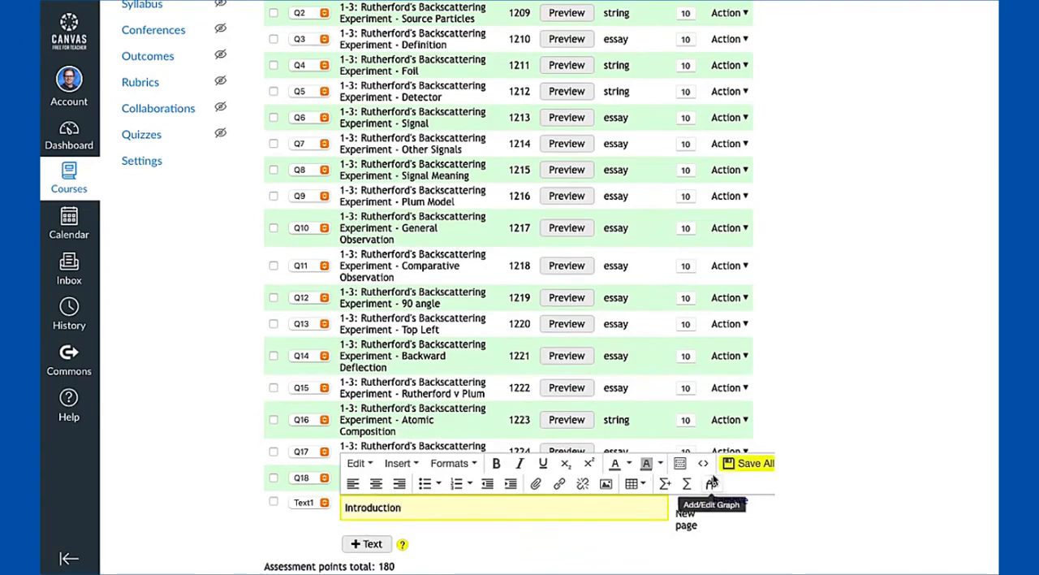
click(740, 462)
click(304, 502)
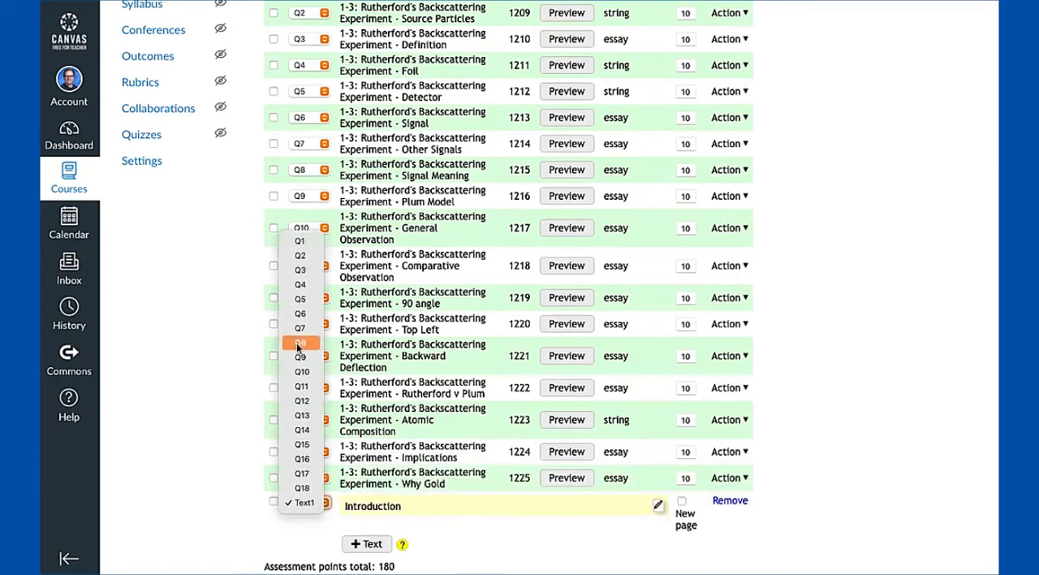
click(300, 241)
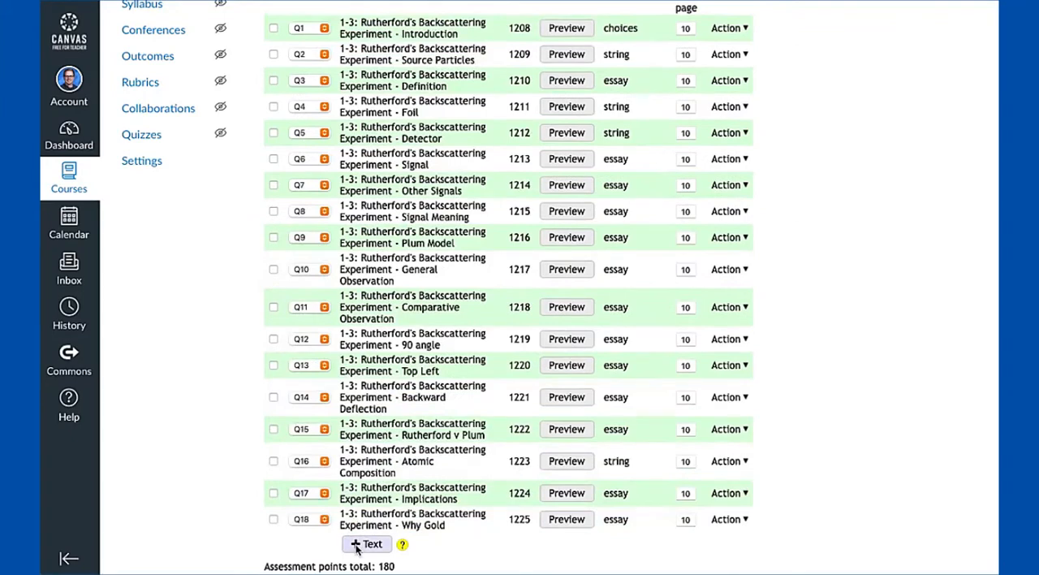
Add a text block reading "Section Break", save it and place it before the Q9 Plum Model question
click(355, 545)
text(Section )
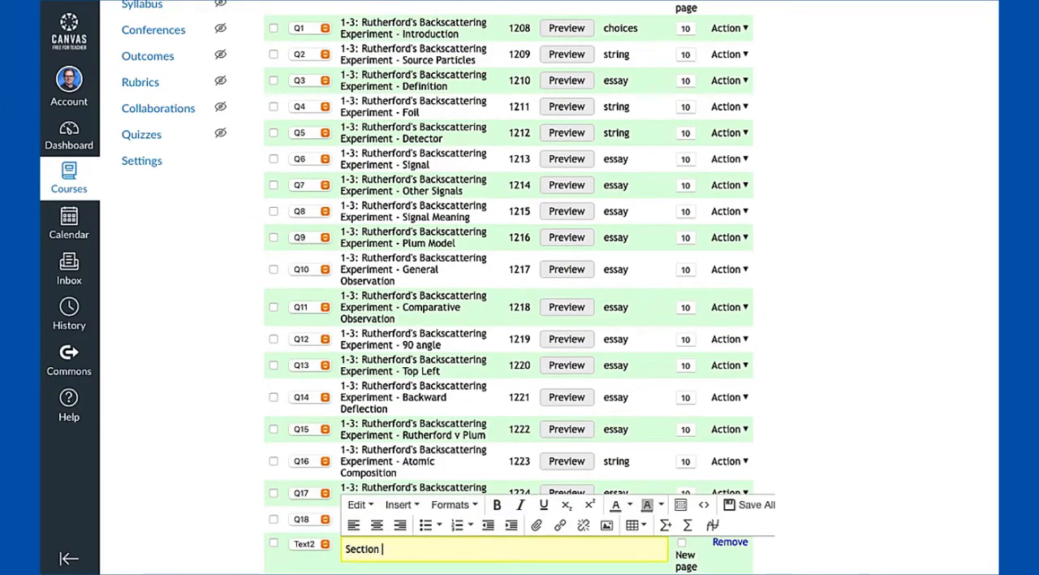
text(Break)
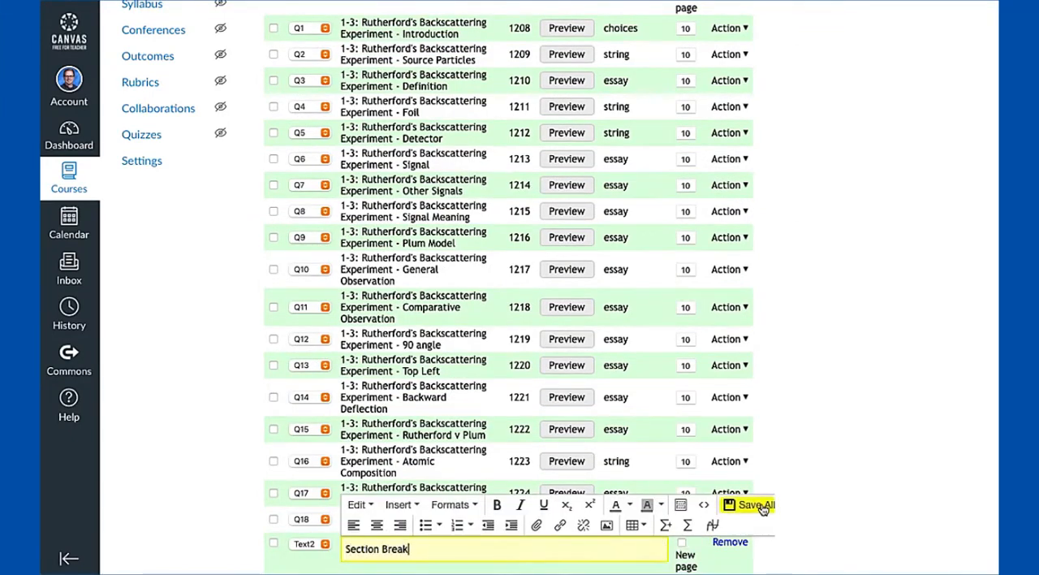
click(324, 545)
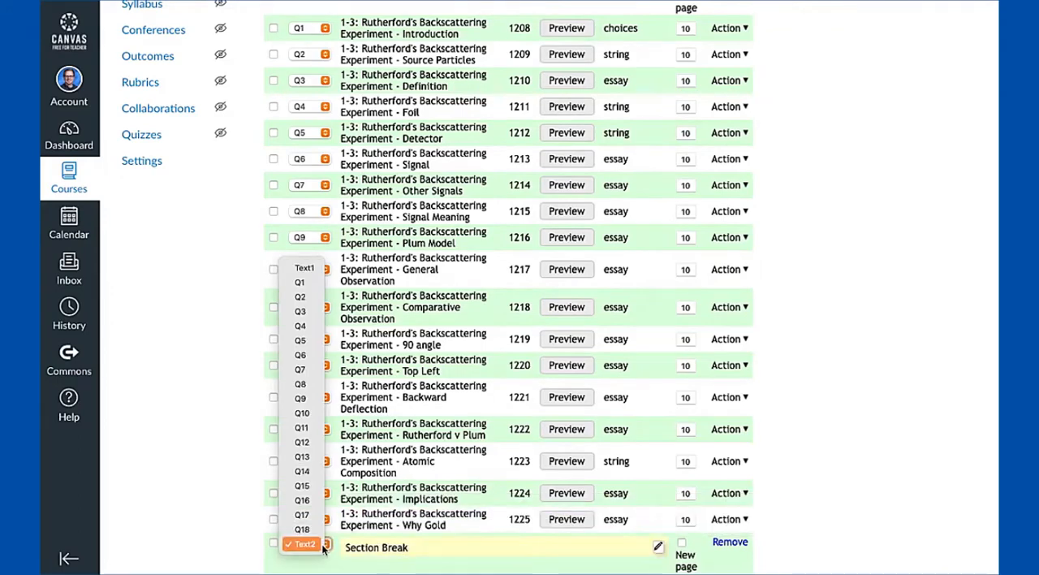
click(306, 401)
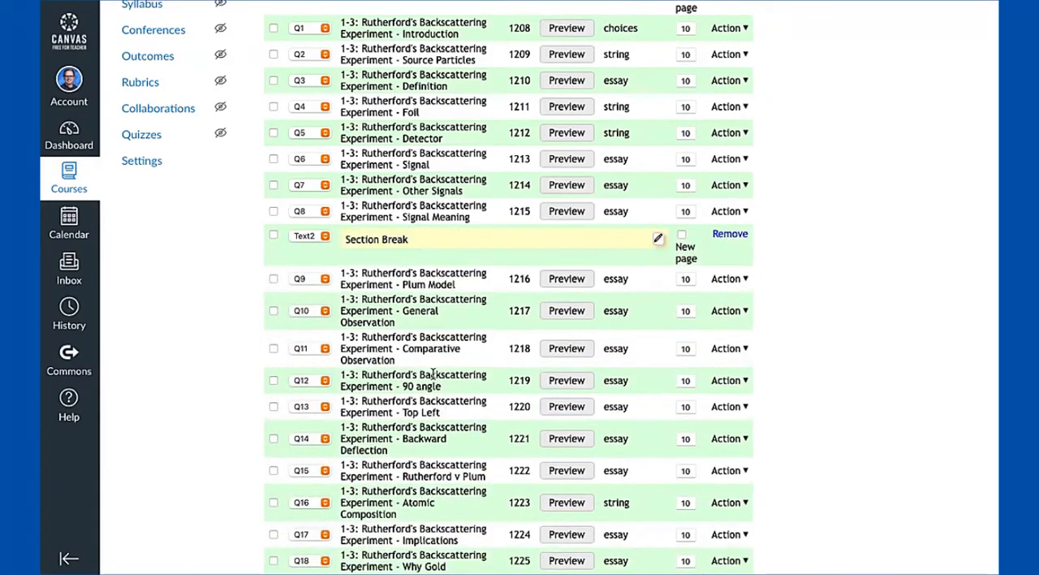
Preview the assessment, start it to examine the introduction text above Question 1, and close the preview
scroll(412, 337, down, 3)
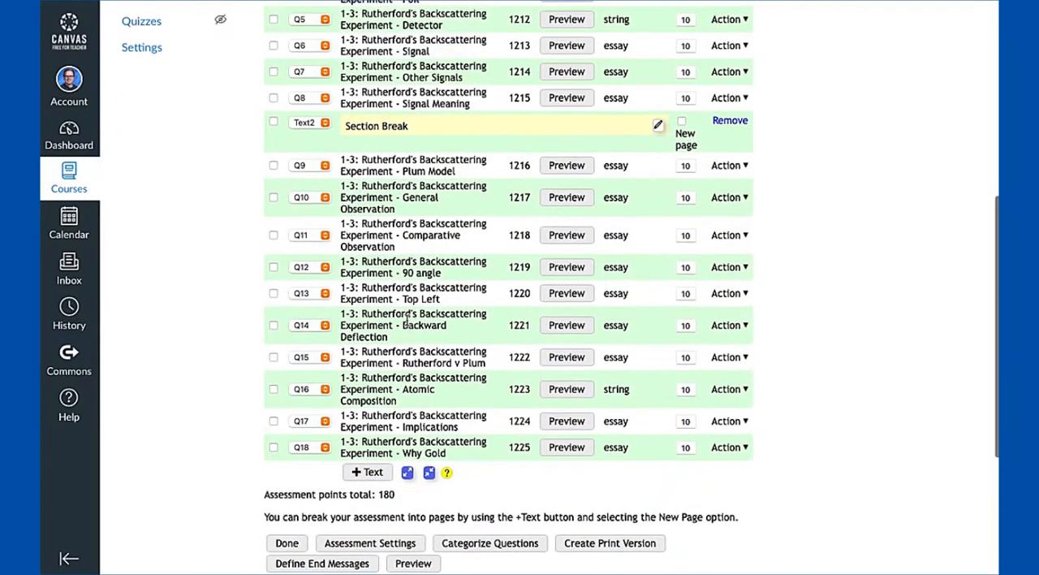
scroll(406, 322, up, 5)
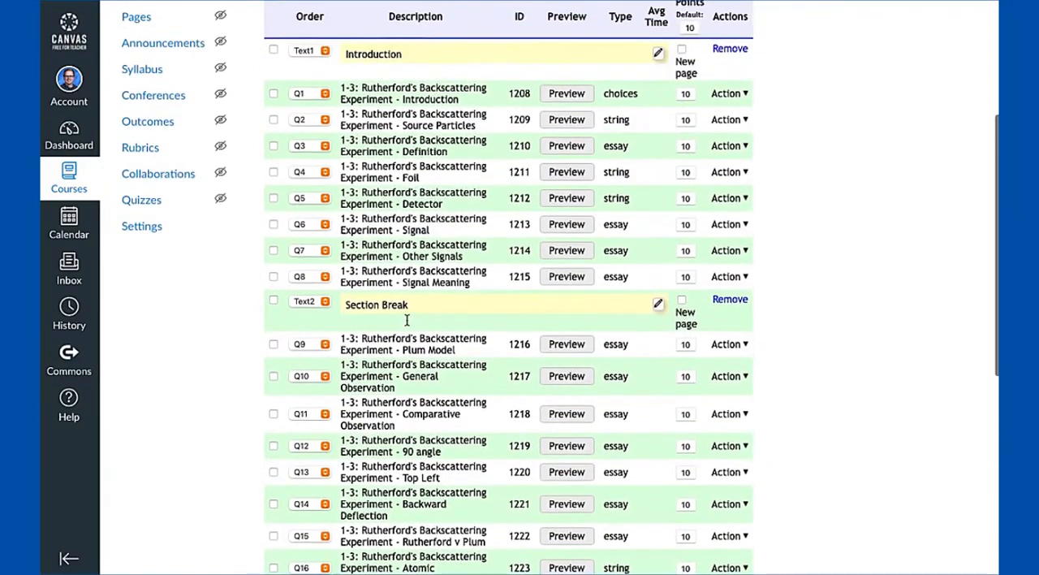
scroll(407, 321, down, 4)
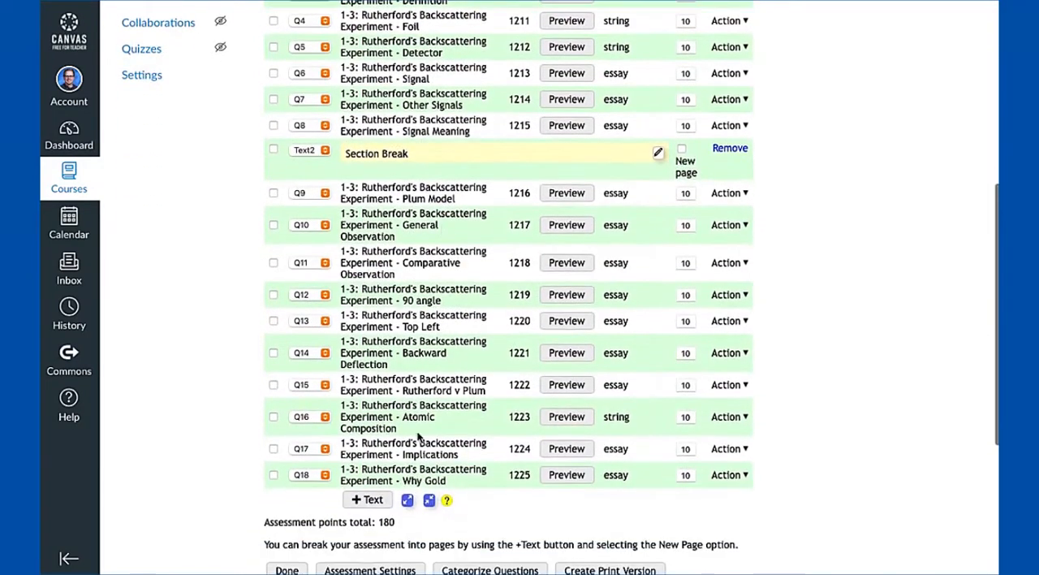
scroll(362, 555, down, 1)
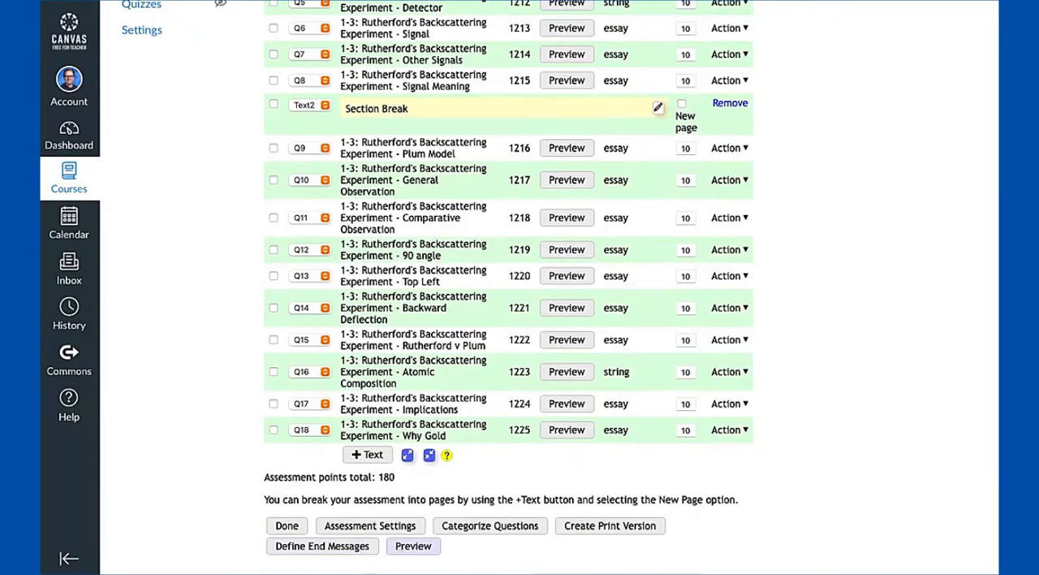
click(414, 546)
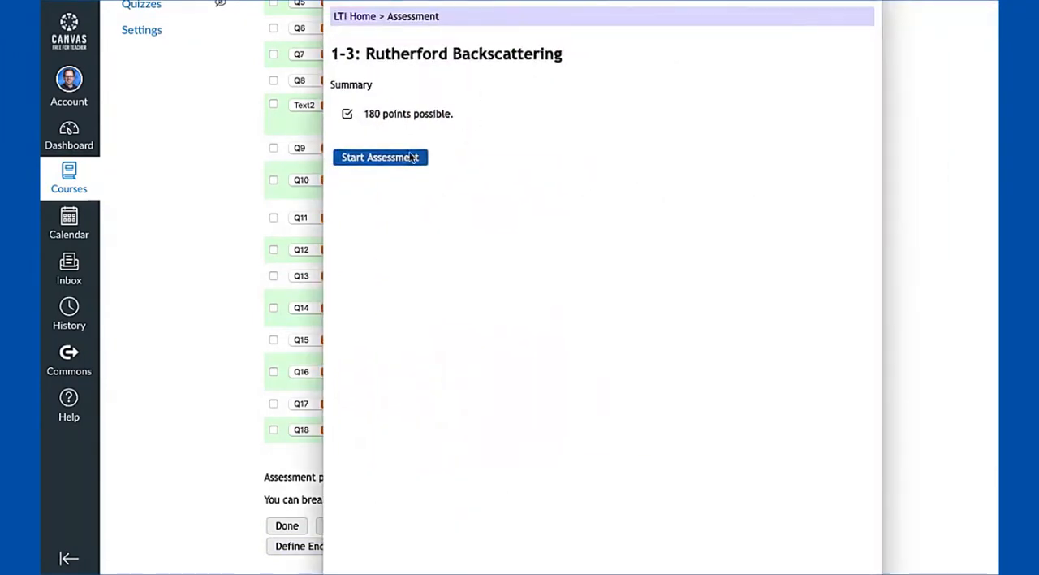
click(413, 157)
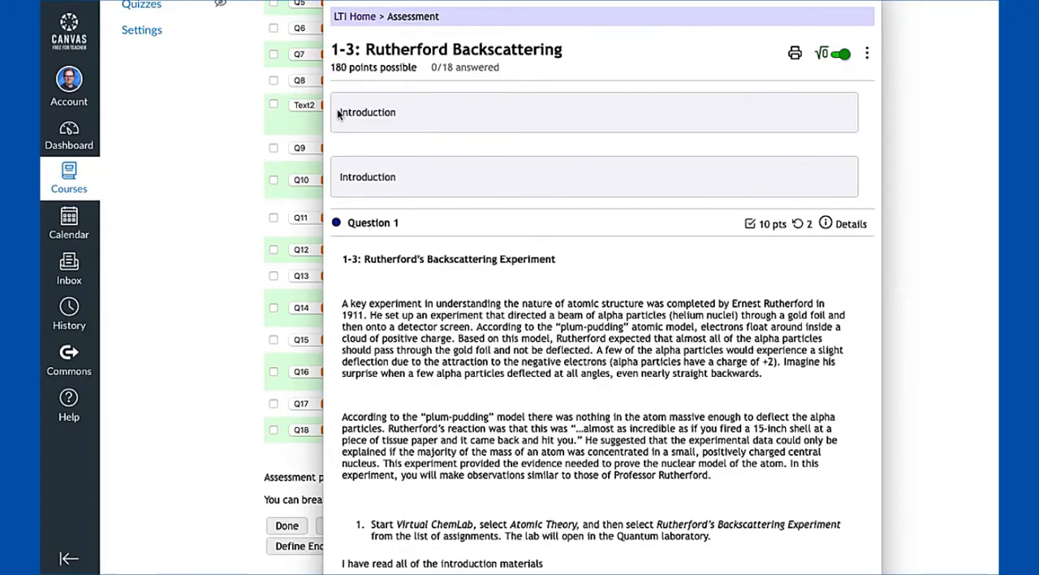
mouse_move(337, 113)
mouse_down()
mouse_move(397, 127)
mouse_move(395, 113)
mouse_move(339, 114)
mouse_up()
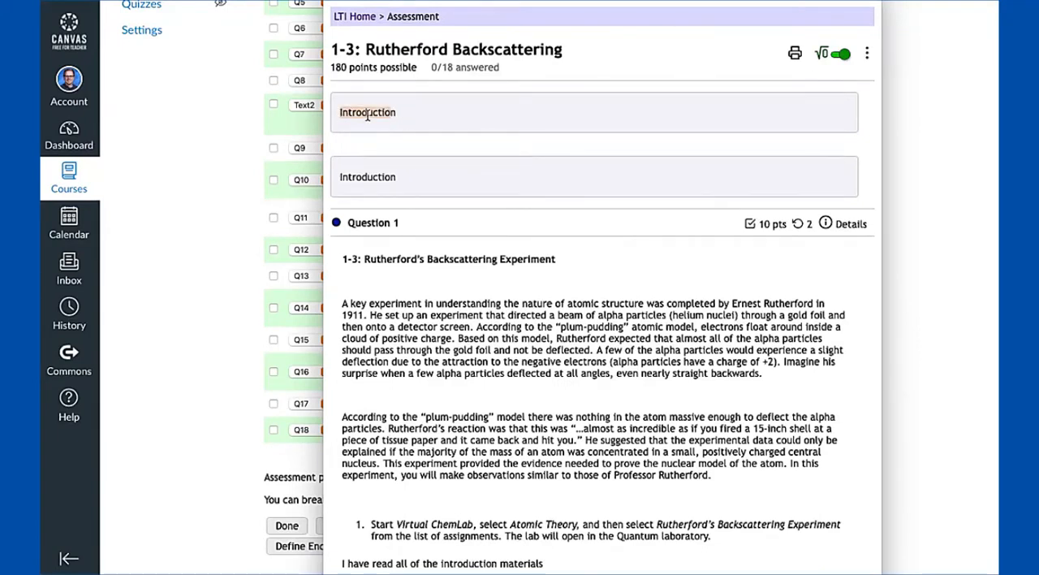
click(336, 4)
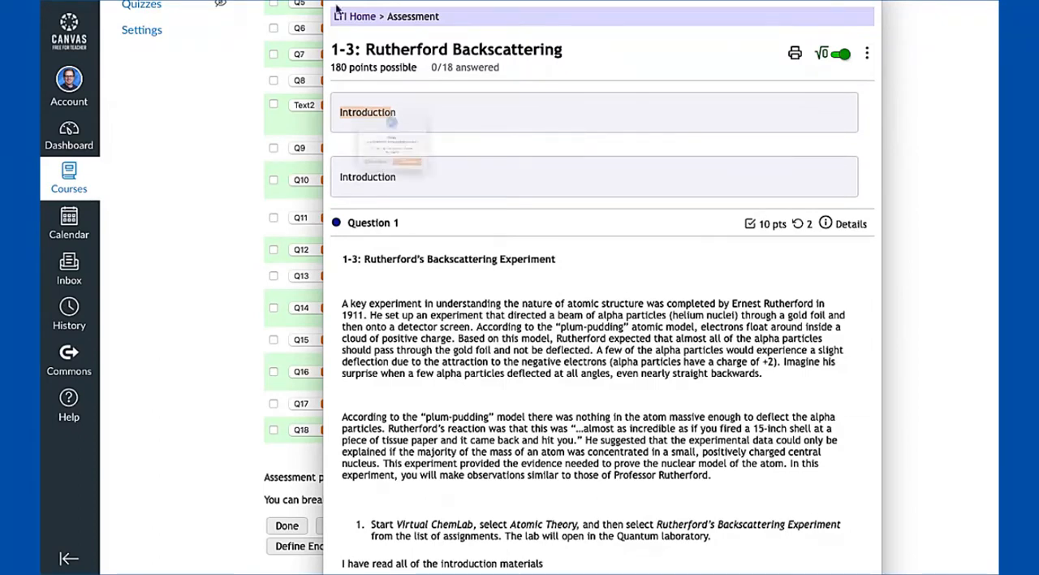
click(434, 202)
Change the first text block to "Introduction 2" and save it
scroll(448, 197, up, 3)
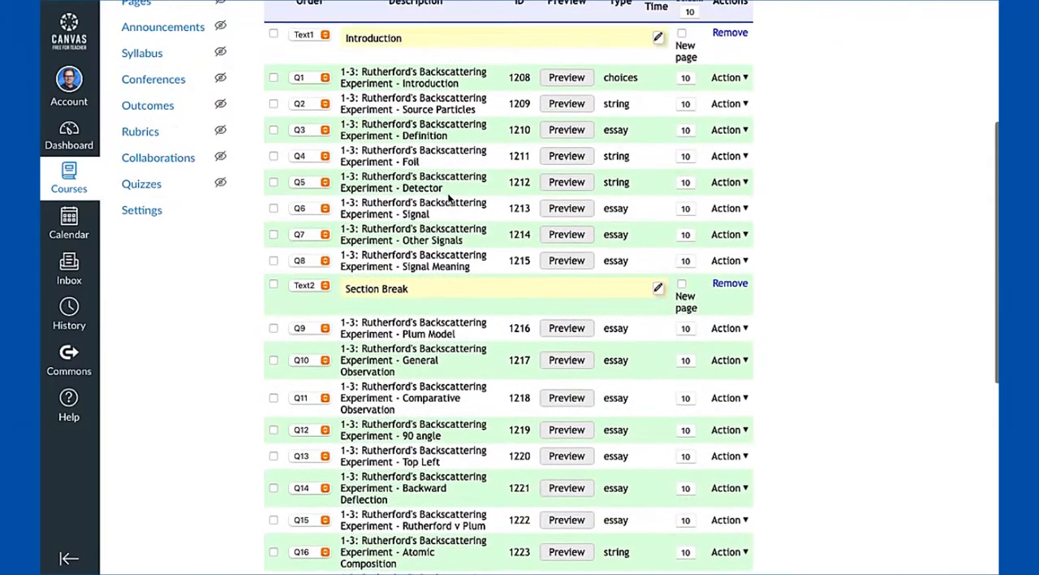
click(431, 39)
text(2)
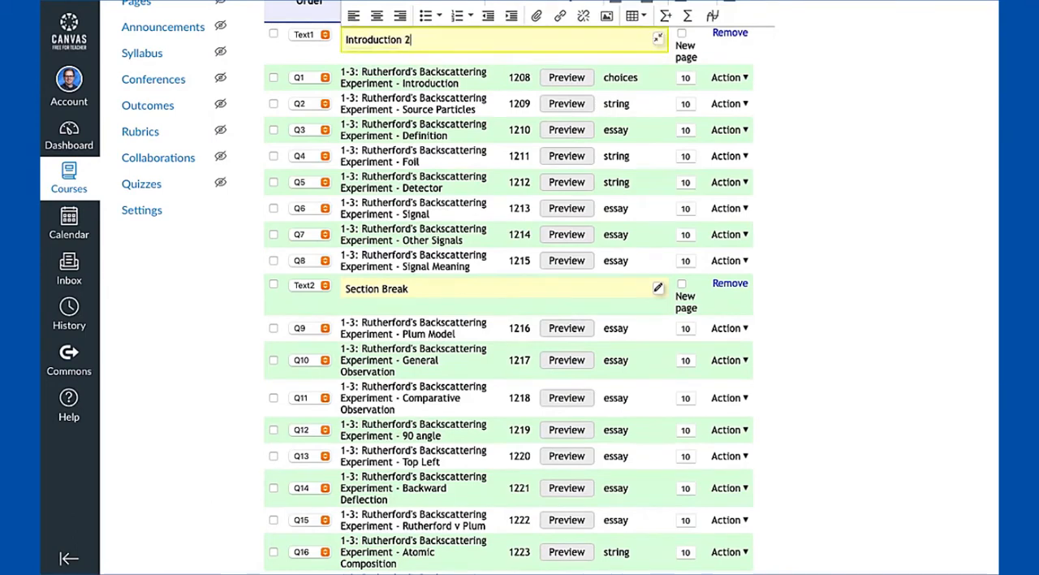
scroll(747, 32, up, 1)
click(749, 55)
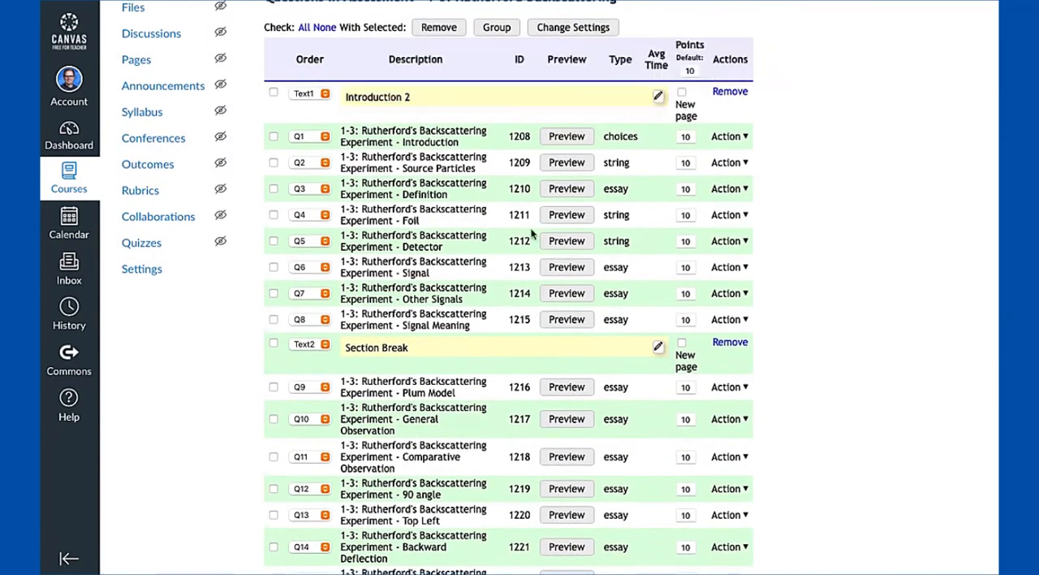
Preview the assessment again with the edited introduction text and start it
scroll(531, 234, down, 5)
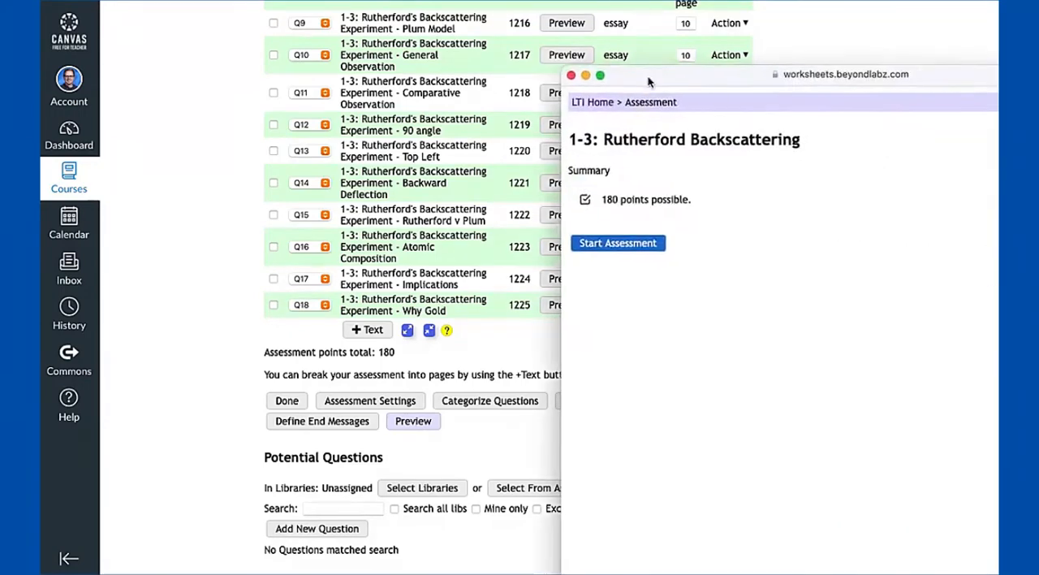
drag(652, 63, 422, 27)
click(406, 195)
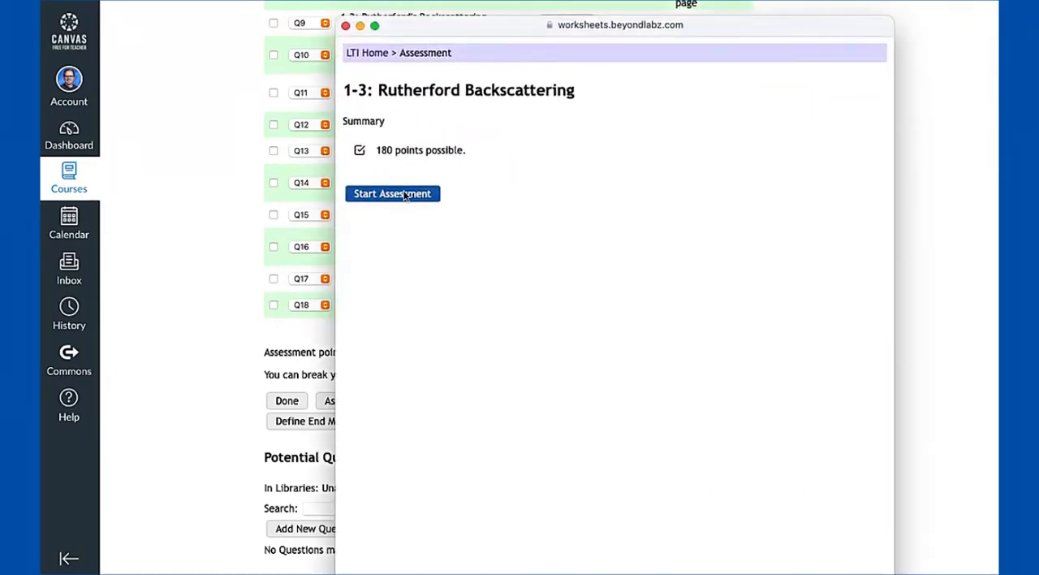
Examine the introduction texts above Question 1 and the Section Break text above Question 9 in the preview, and close it
drag(405, 148, 332, 149)
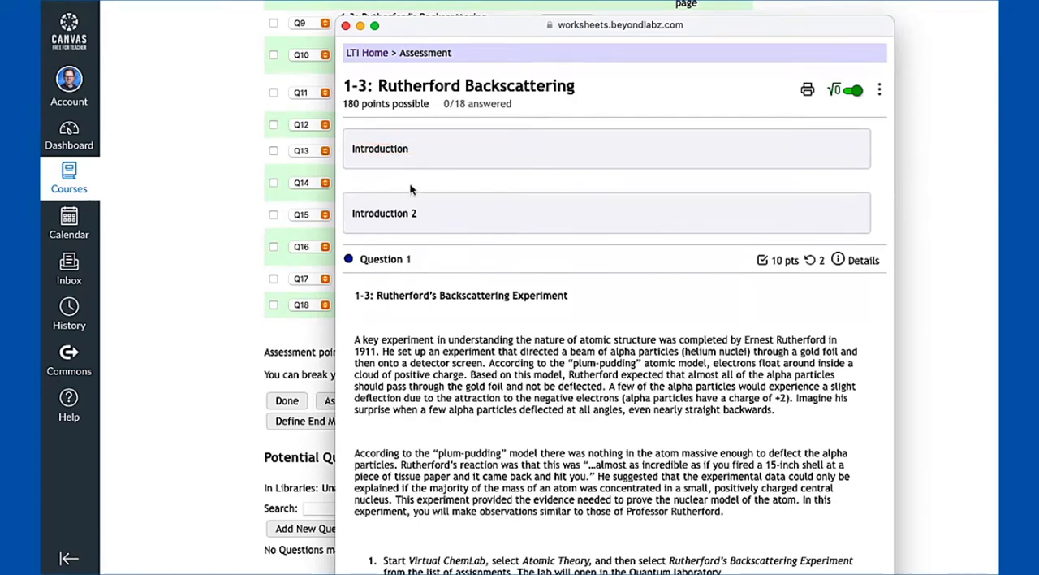
scroll(411, 186, down, 2)
drag(351, 127, 433, 127)
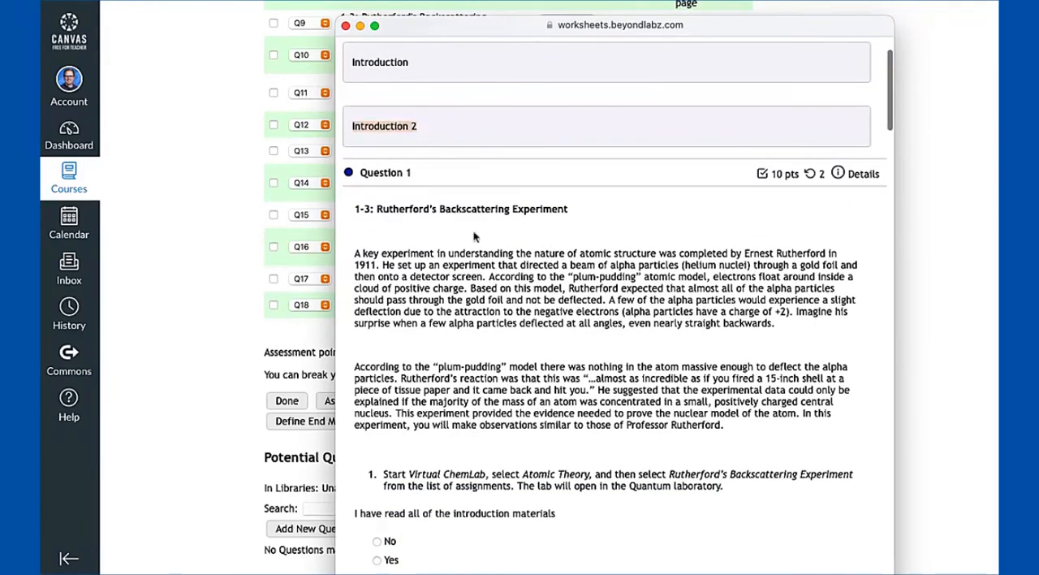
scroll(475, 248, down, 12)
scroll(475, 243, down, 15)
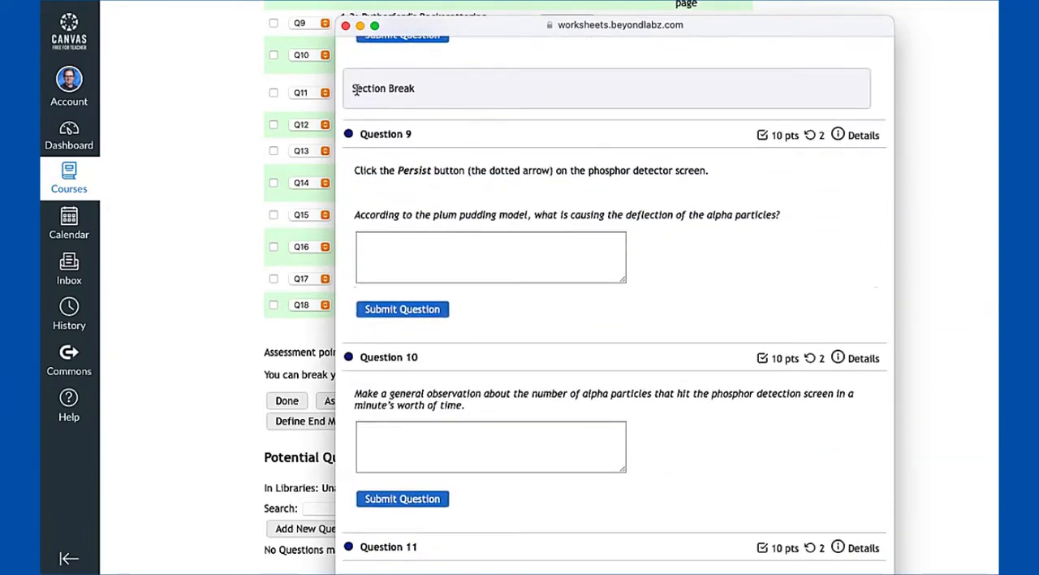
drag(354, 89, 418, 96)
click(345, 26)
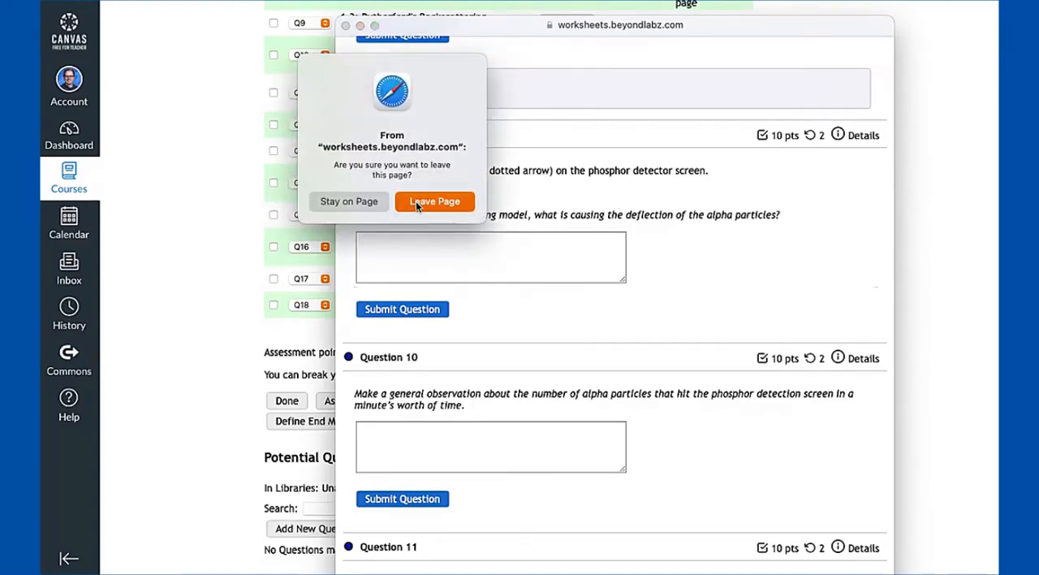
click(418, 201)
Make the Section Break text block before Q9 start a new page
scroll(636, 196, up, 2)
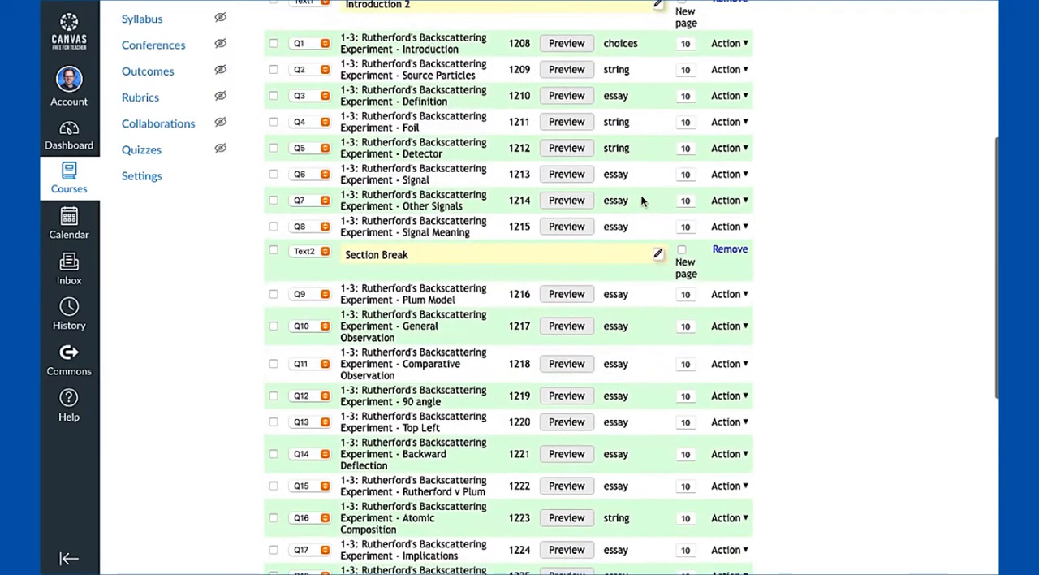
click(681, 250)
click(654, 290)
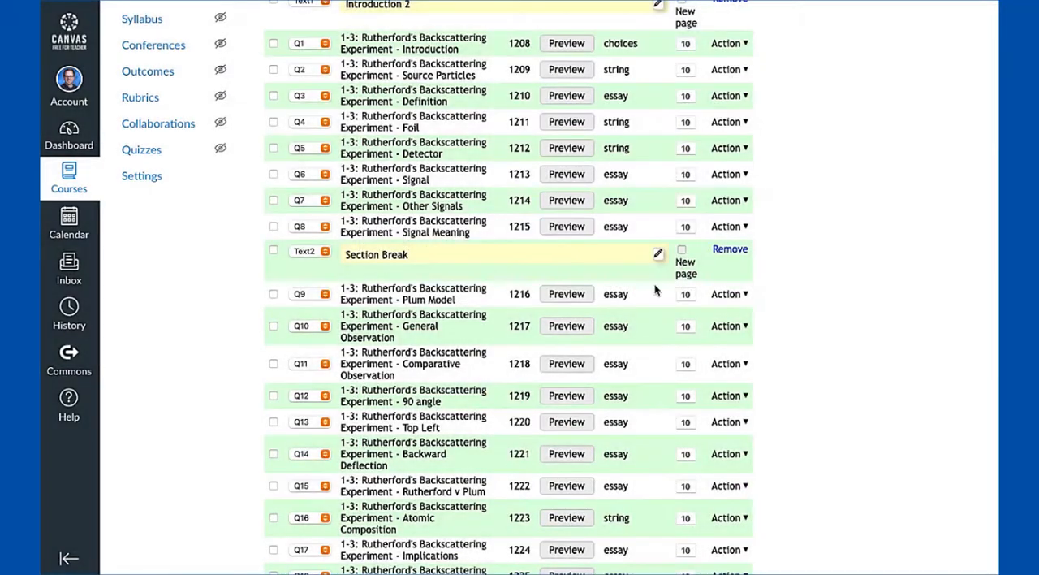
Preview and start the paged assessment, and examine the questions on the page called First Page Title
scroll(650, 195, down, 1)
scroll(650, 195, down, 2)
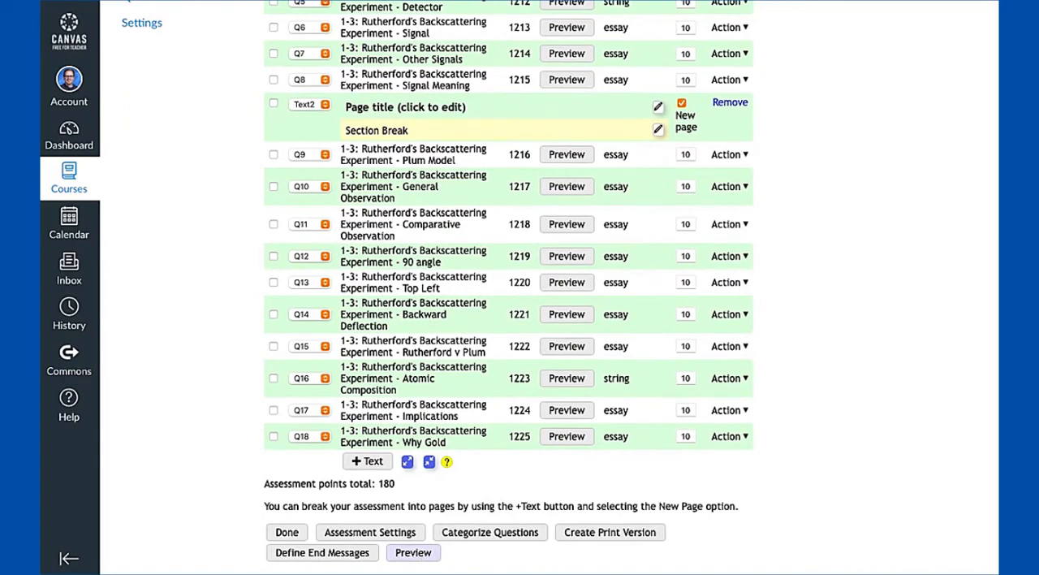
drag(1038, 96, 391, 17)
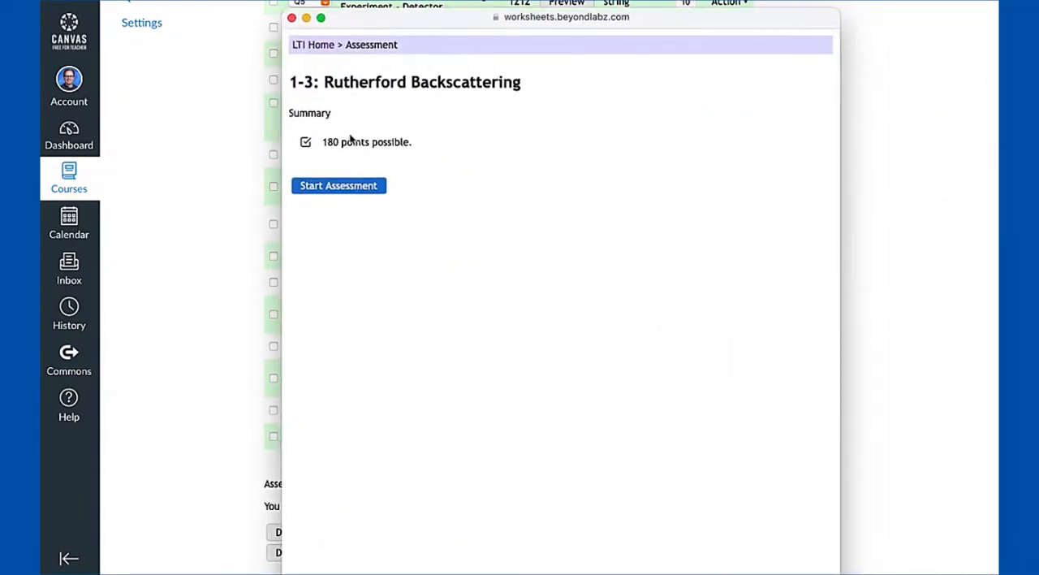
click(339, 186)
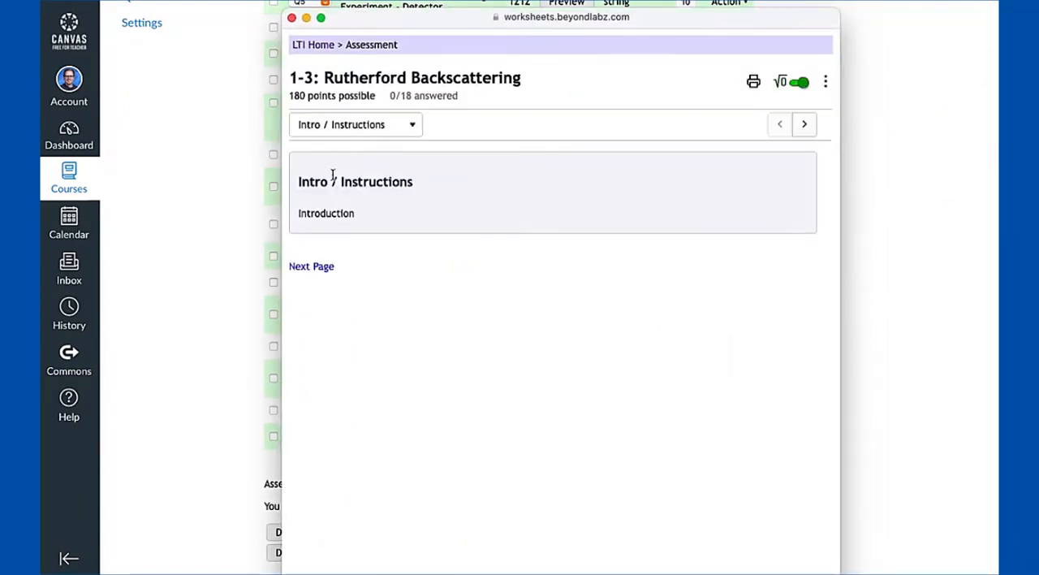
click(383, 125)
click(372, 180)
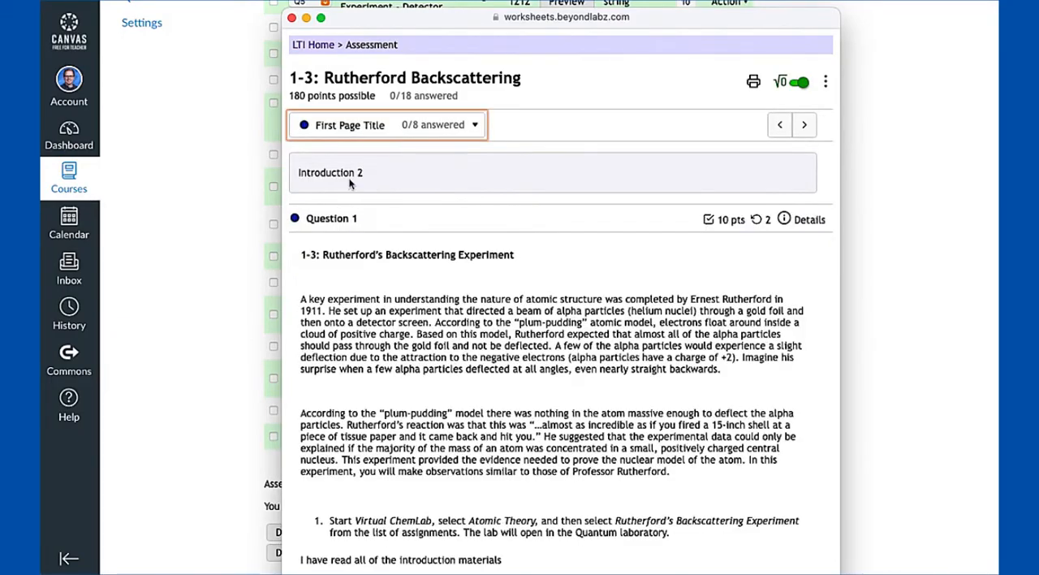
scroll(381, 243, down, 5)
scroll(401, 285, up, 3)
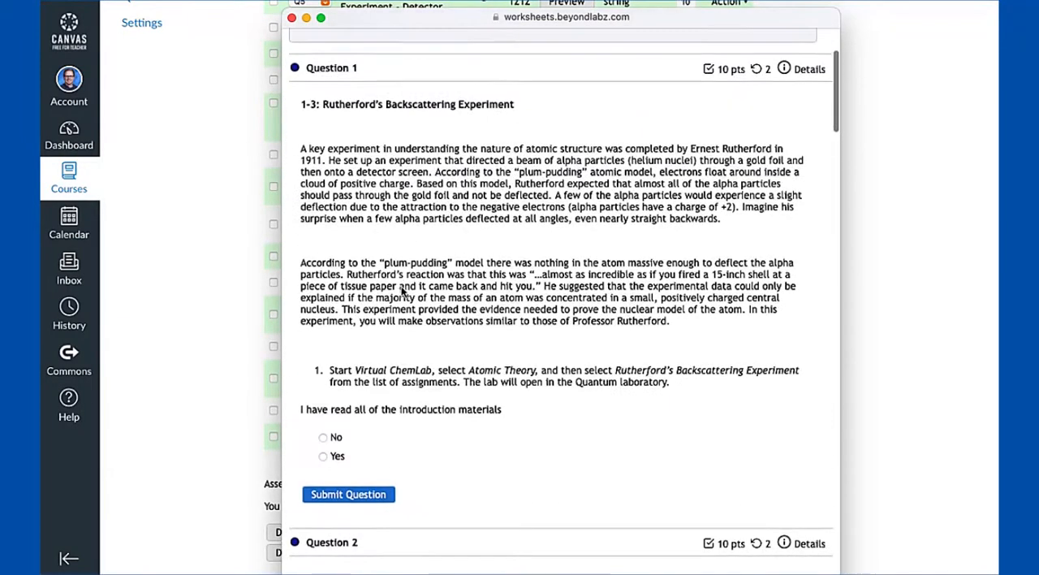
scroll(401, 290, up, 2)
Switch the preview to the page holding the Section Break text, look over its questions, and close the preview
click(412, 44)
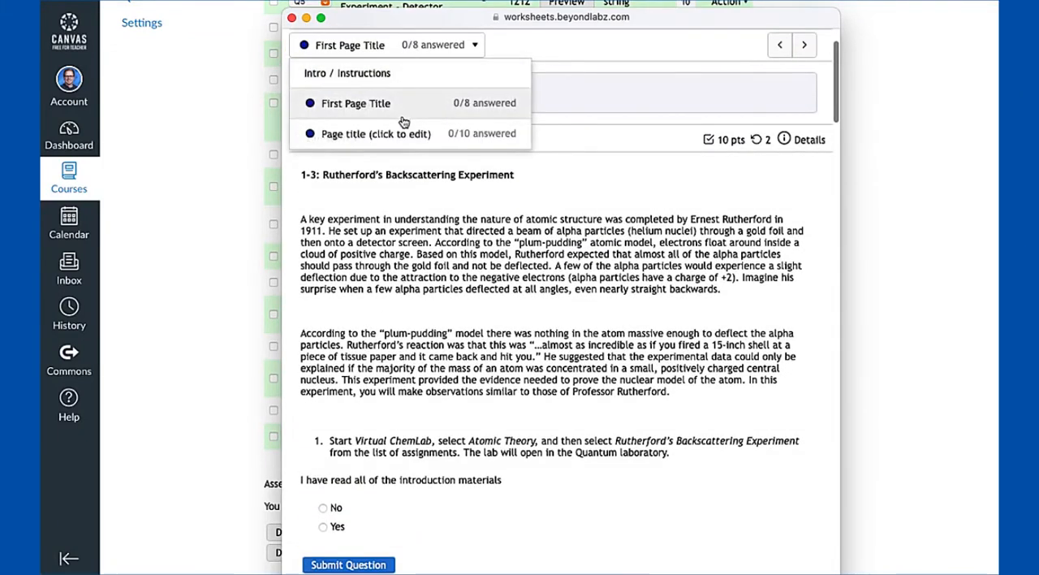
click(405, 134)
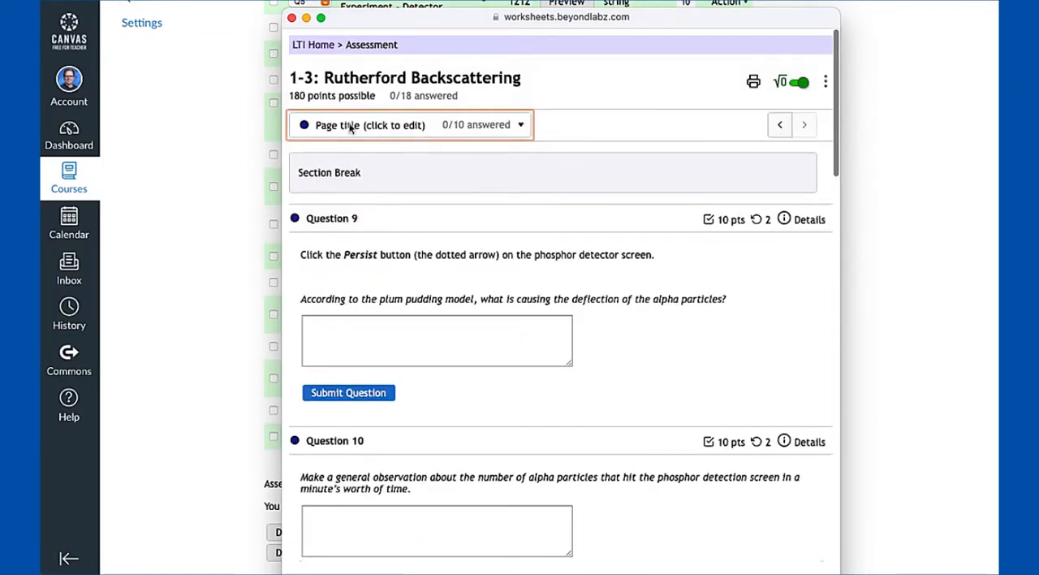
scroll(412, 511, down, 3)
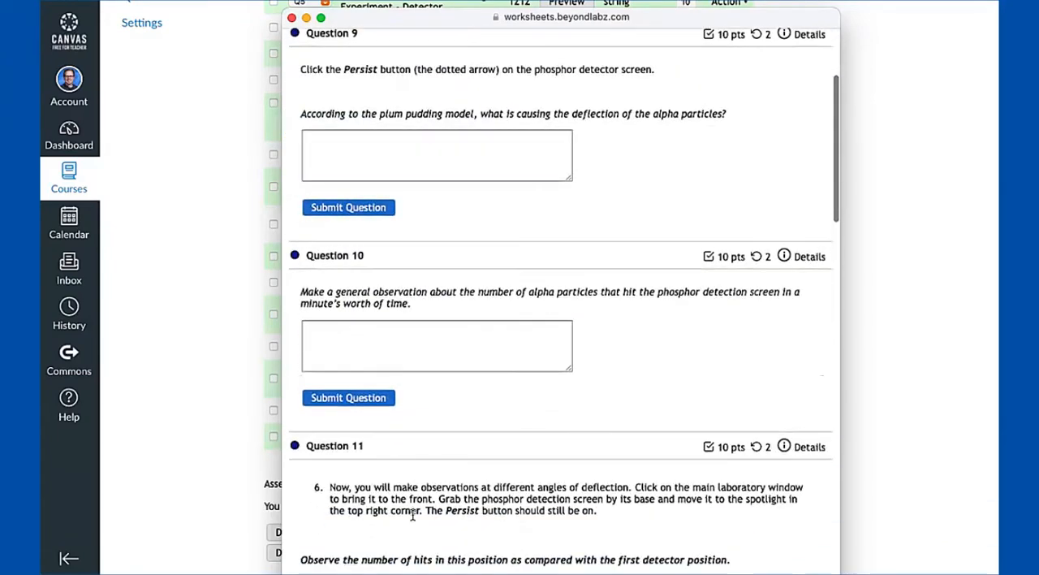
scroll(412, 512, up, 2)
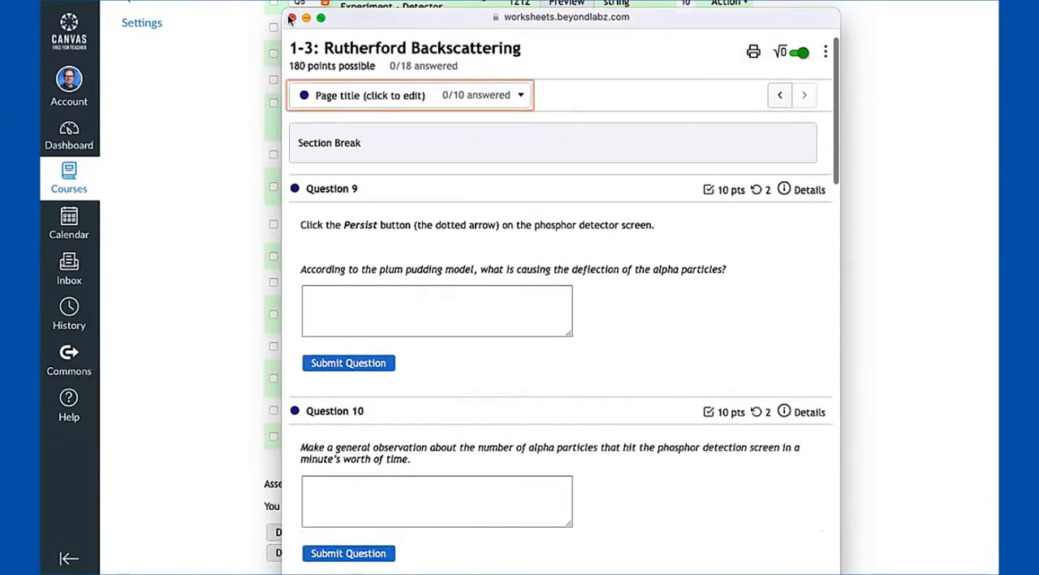
click(291, 18)
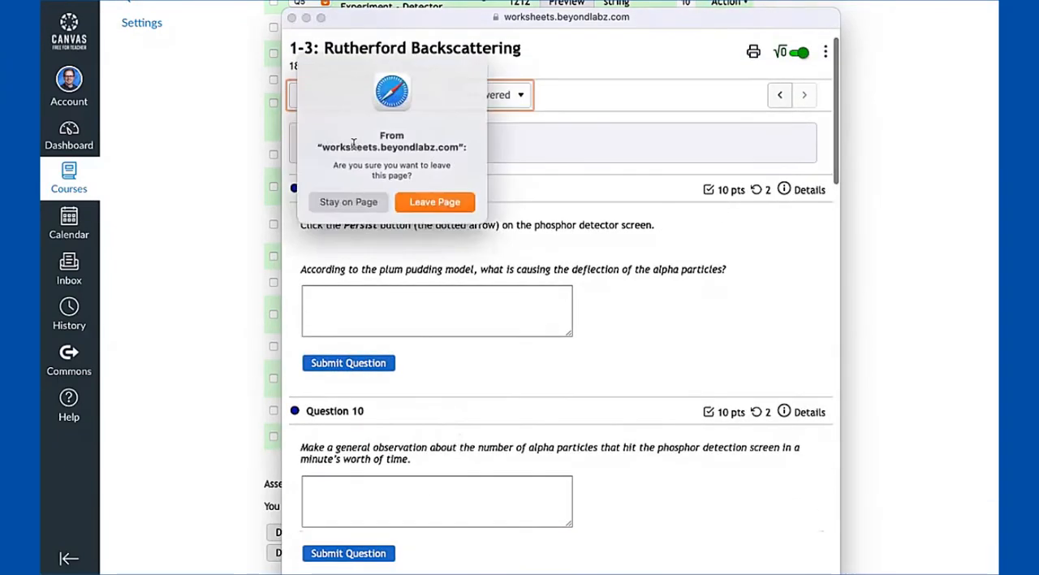
click(428, 203)
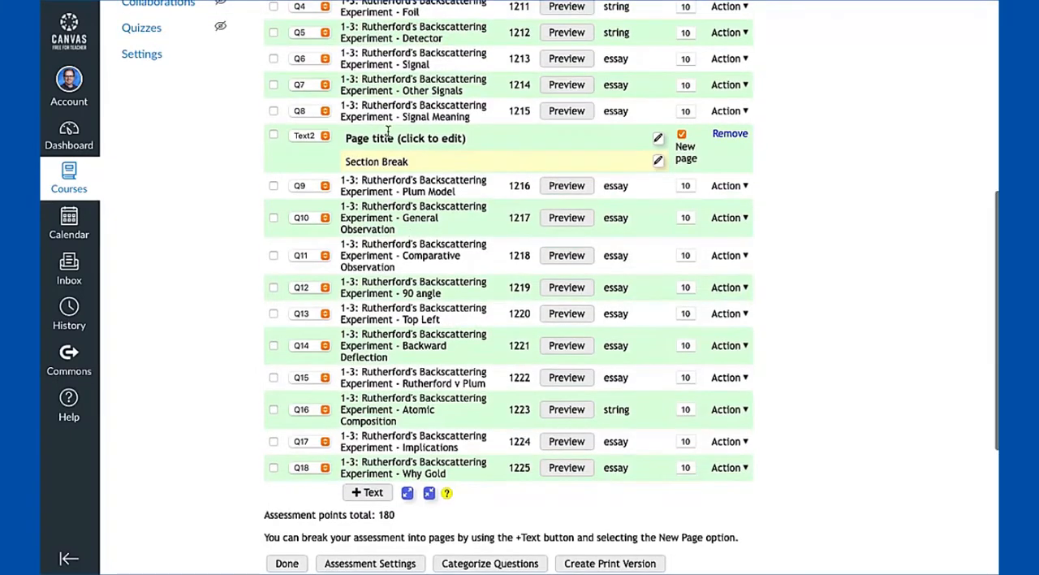
Set the page title of the Section Break text block to "Section2" and save it
click(394, 138)
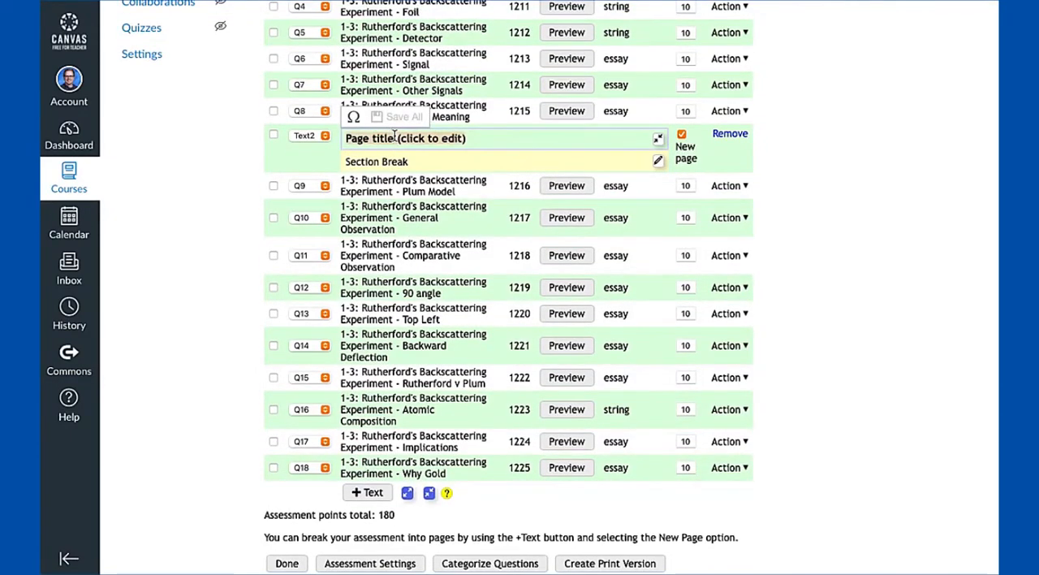
text(Section 2)
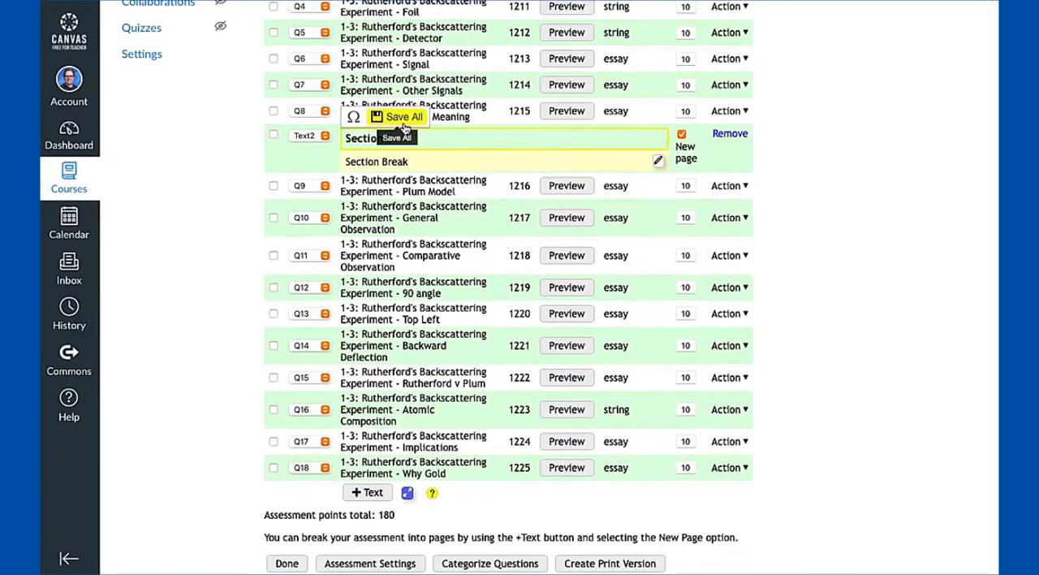
click(404, 118)
Shorten the page title of the Introduction 2 text block to "First Page" and save it
scroll(404, 128, up, 3)
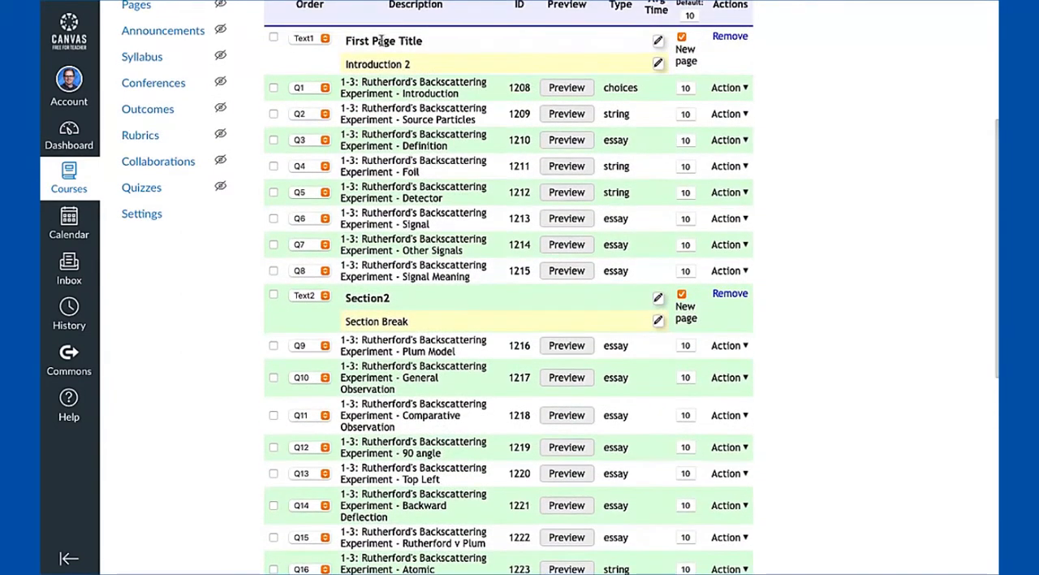
click(381, 42)
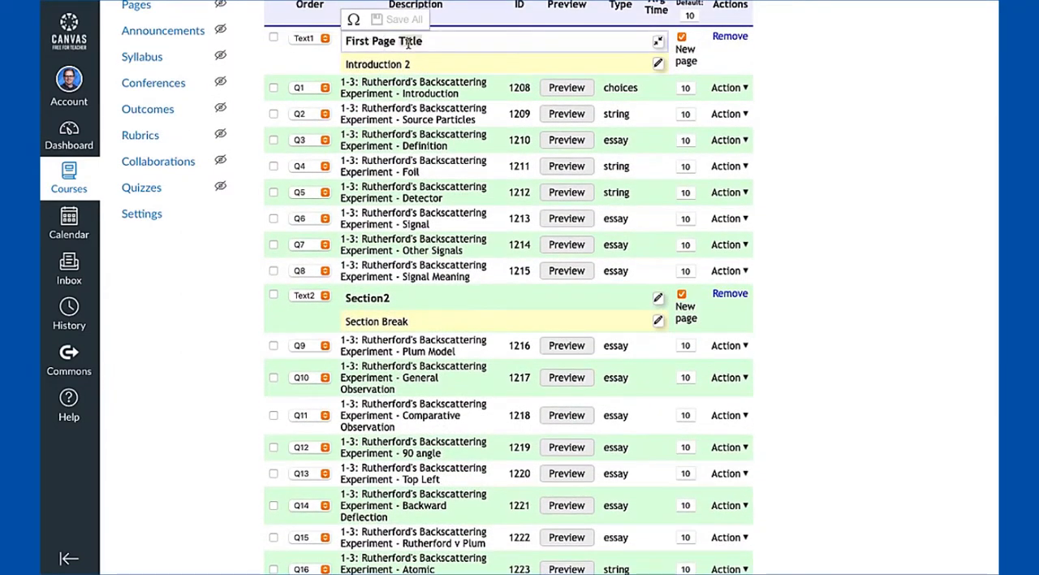
double_click(407, 42)
key(BackSpace)
click(399, 19)
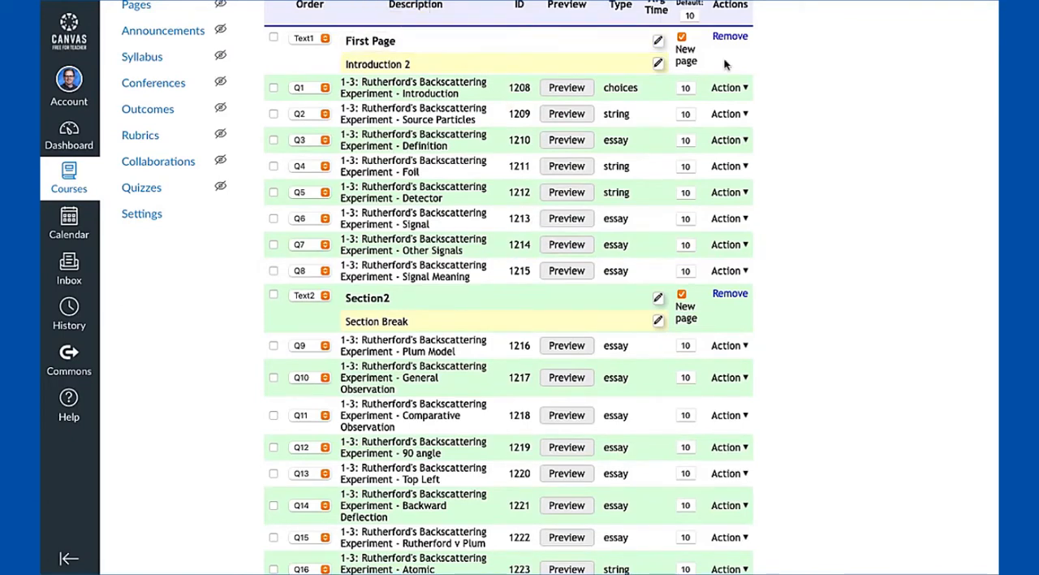
Turn off the new-page option for both text blocks and remove the Section Break and Introduction 2 blocks from the assessment
click(681, 296)
click(681, 38)
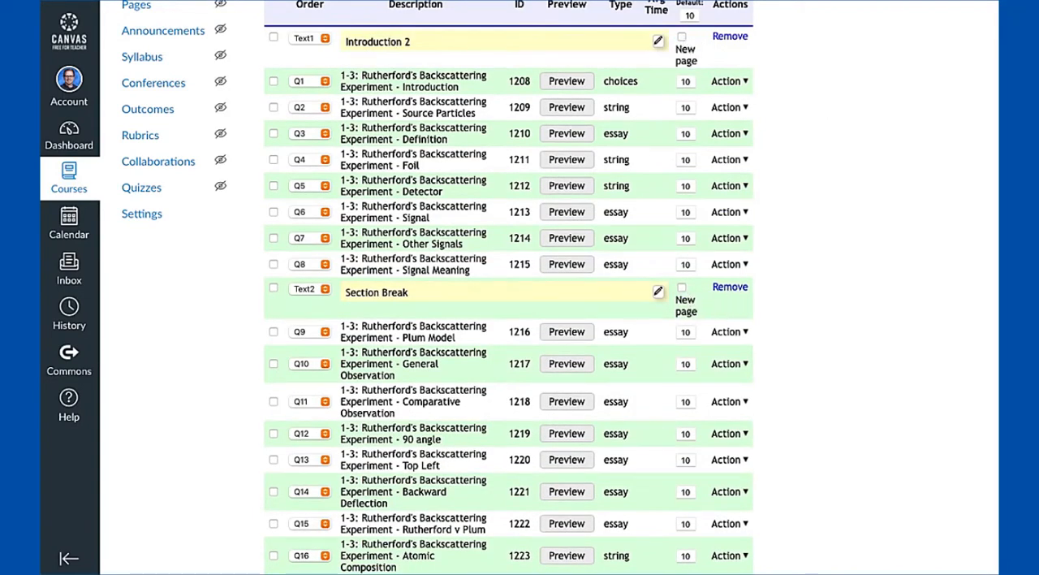
click(730, 286)
click(653, 281)
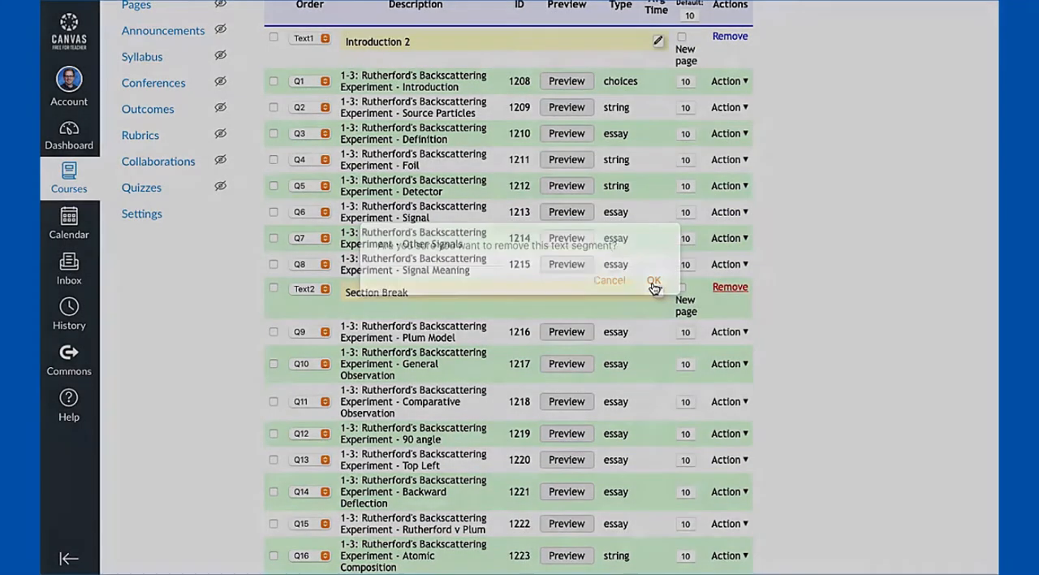
click(735, 35)
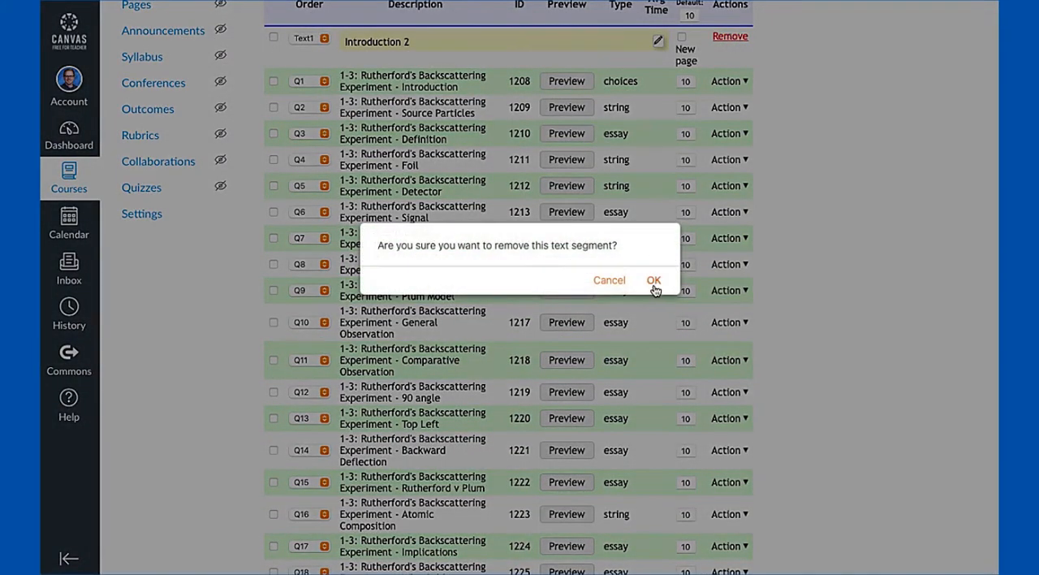
click(652, 283)
Preview the Q1 Introduction question, submit the answer Yes to check its scoring, and close the question preview
scroll(501, 248, up, 2)
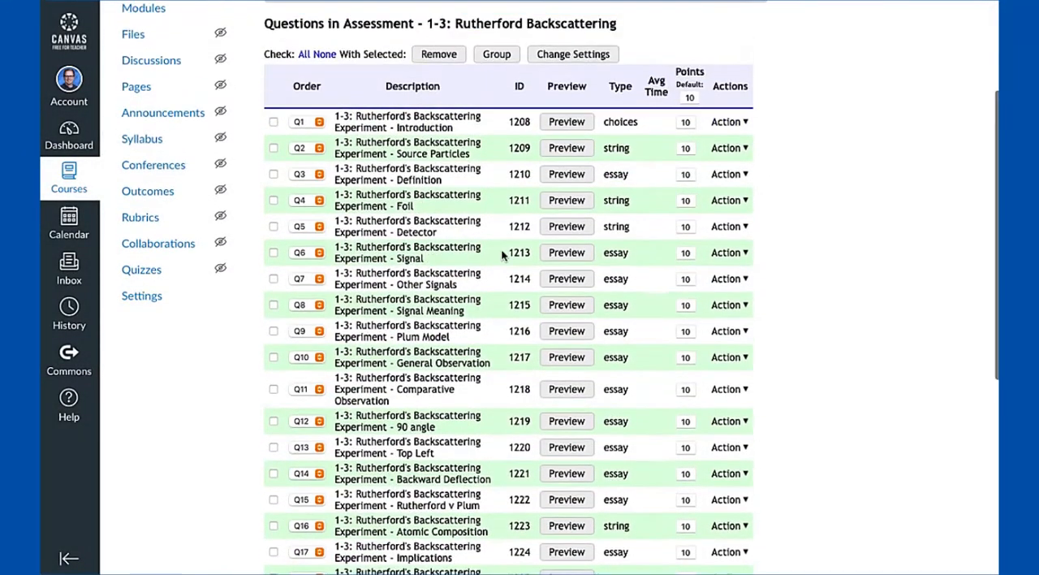
scroll(501, 249, down, 4)
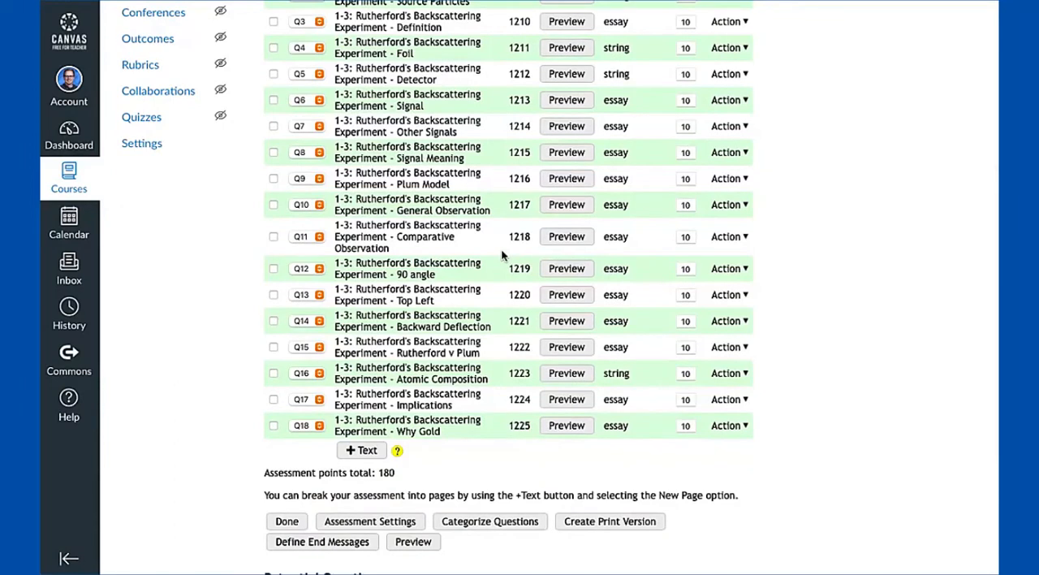
scroll(611, 245, up, 3)
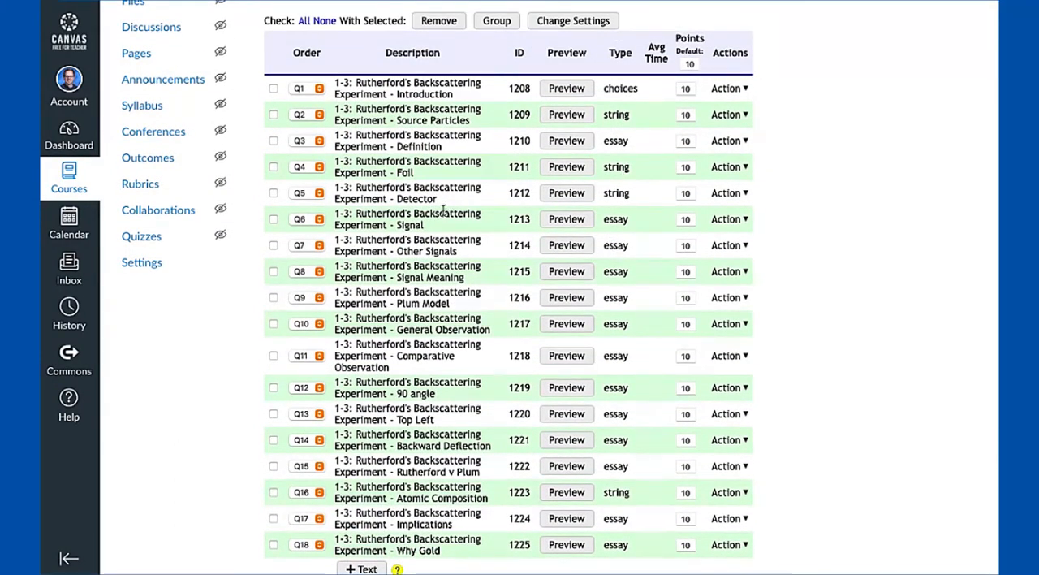
scroll(417, 284, up, 2)
scroll(416, 284, down, 1)
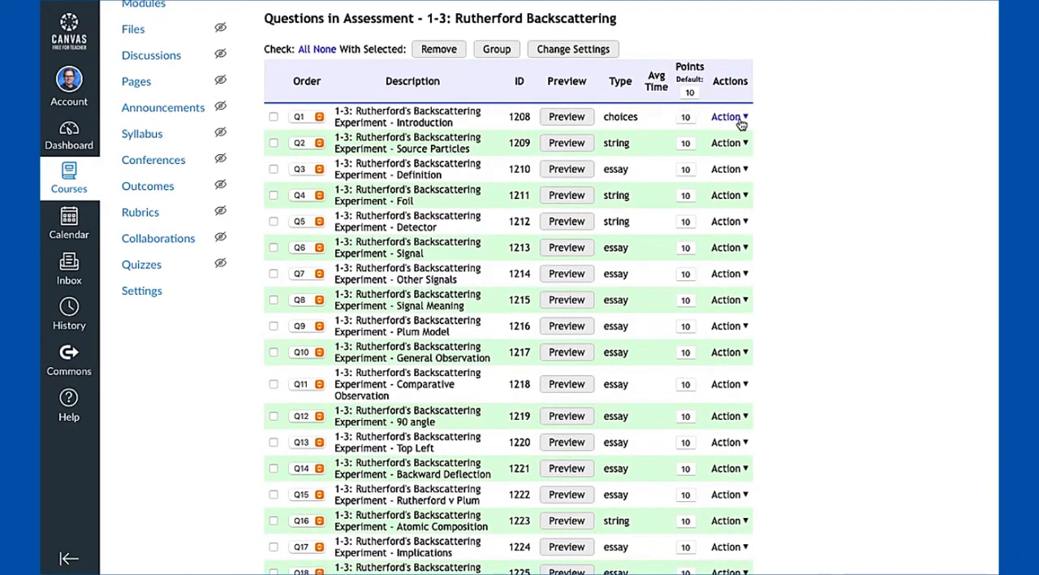
click(552, 118)
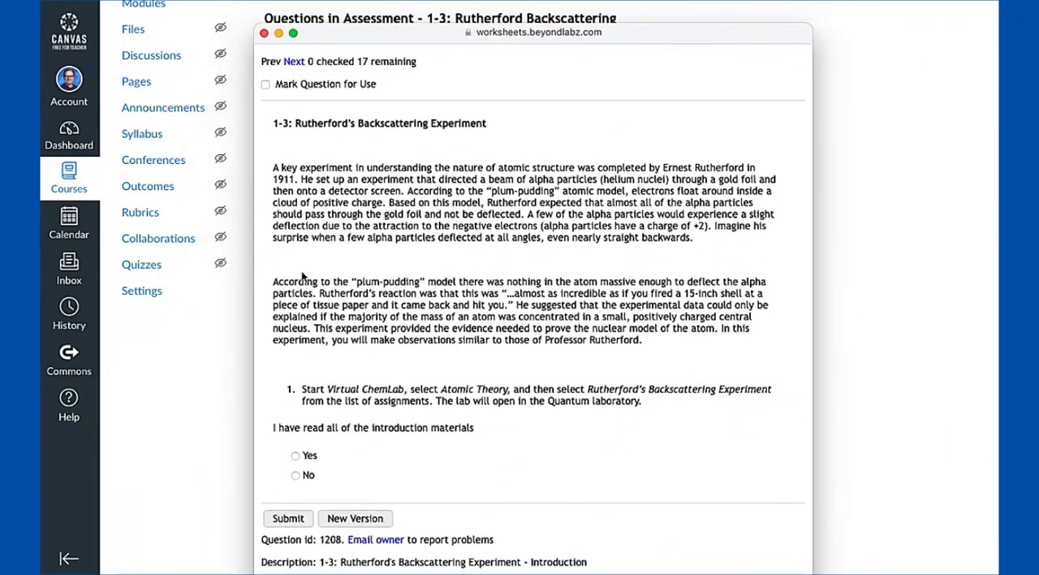
click(306, 454)
click(288, 517)
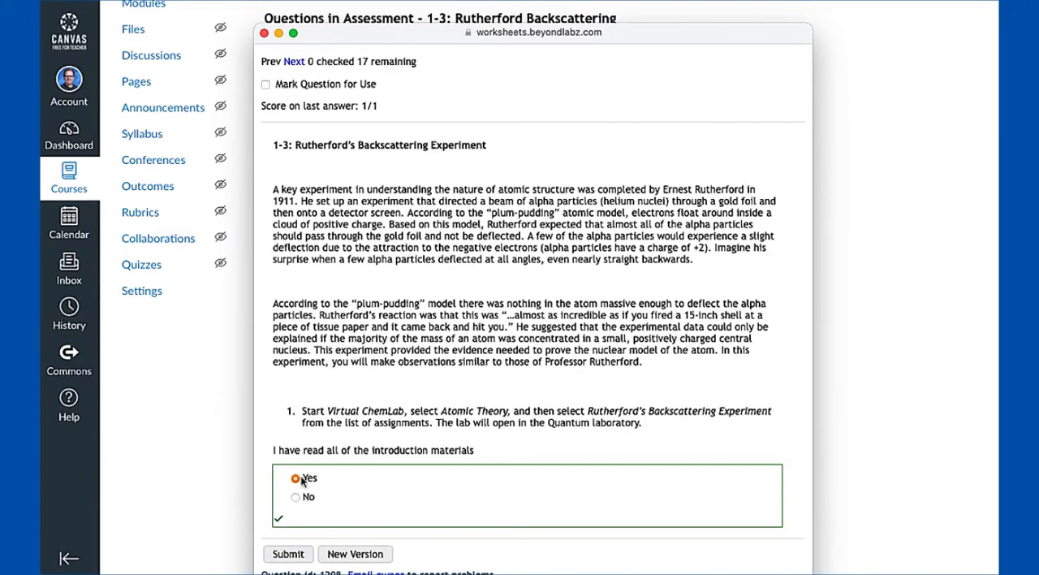
click(263, 33)
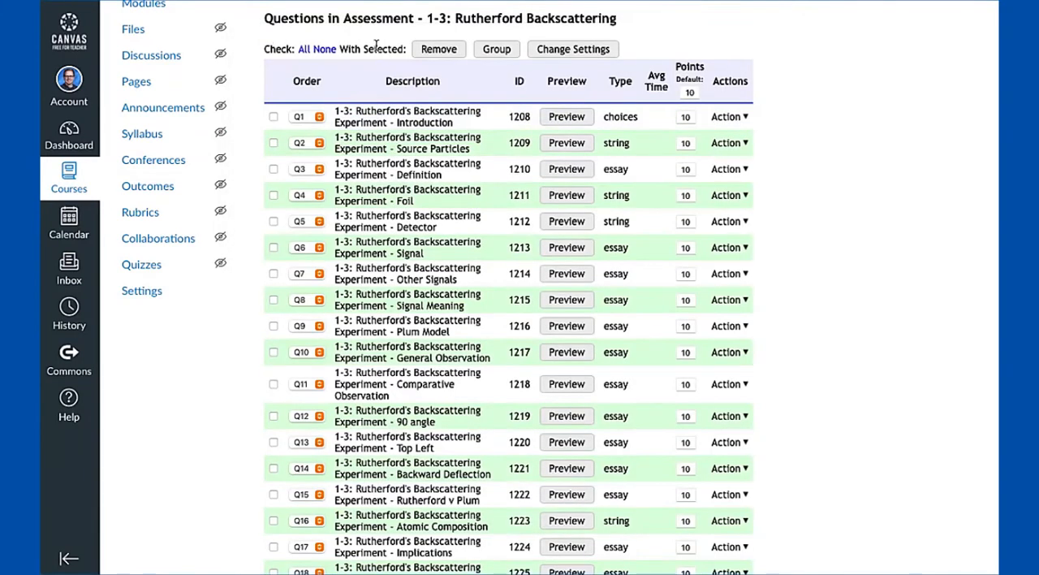
Open the code of the Q1 Introduction question, review its common control and question text, and save the question
click(736, 119)
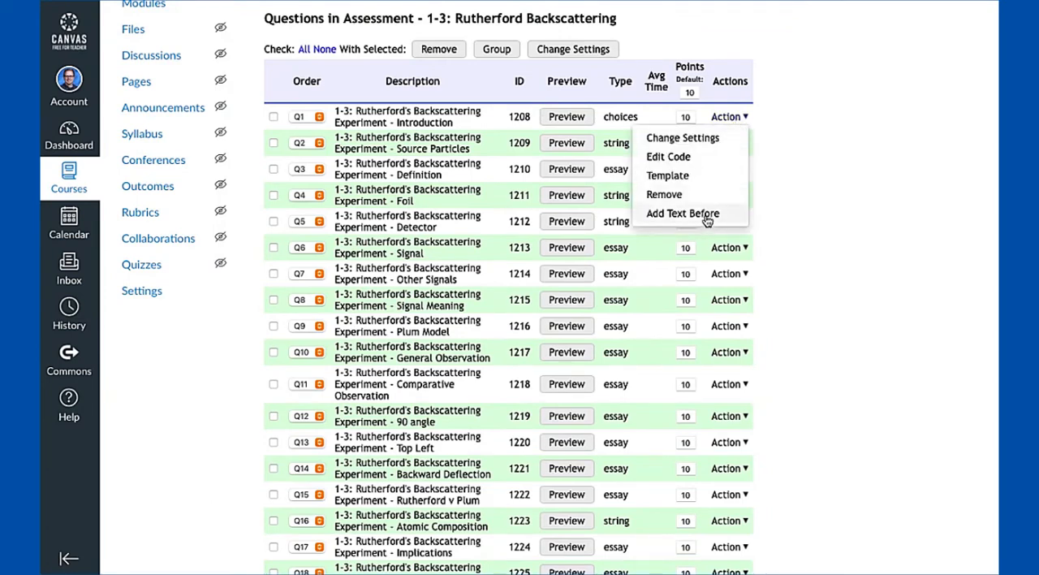
scroll(511, 410, down, 2)
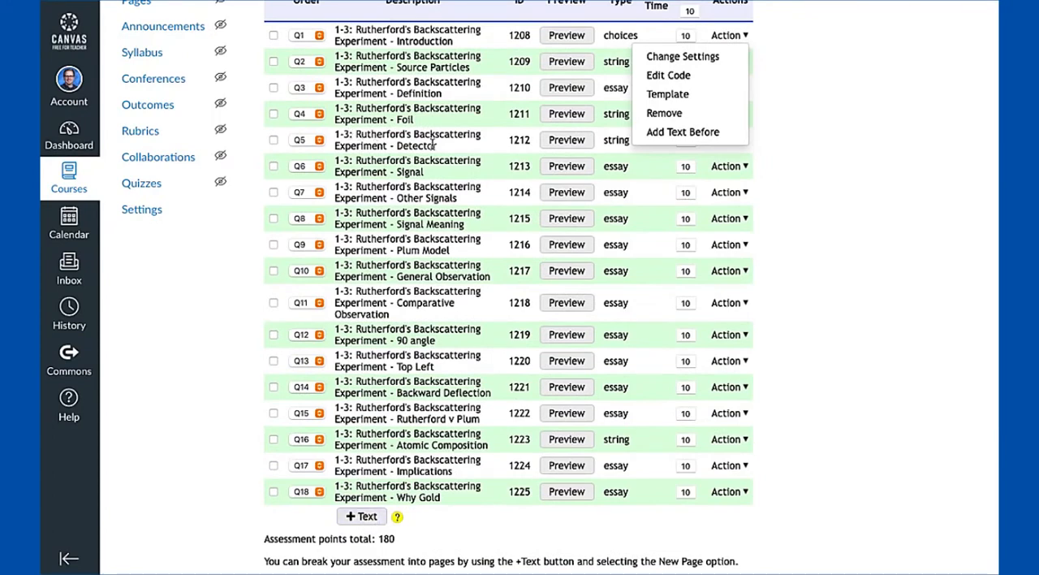
scroll(435, 144, up, 2)
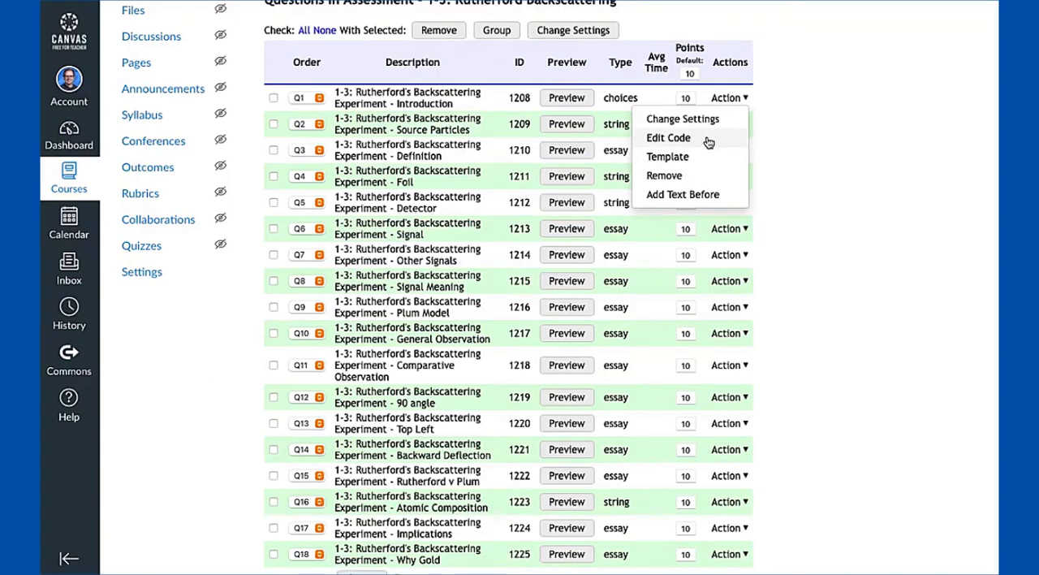
click(671, 139)
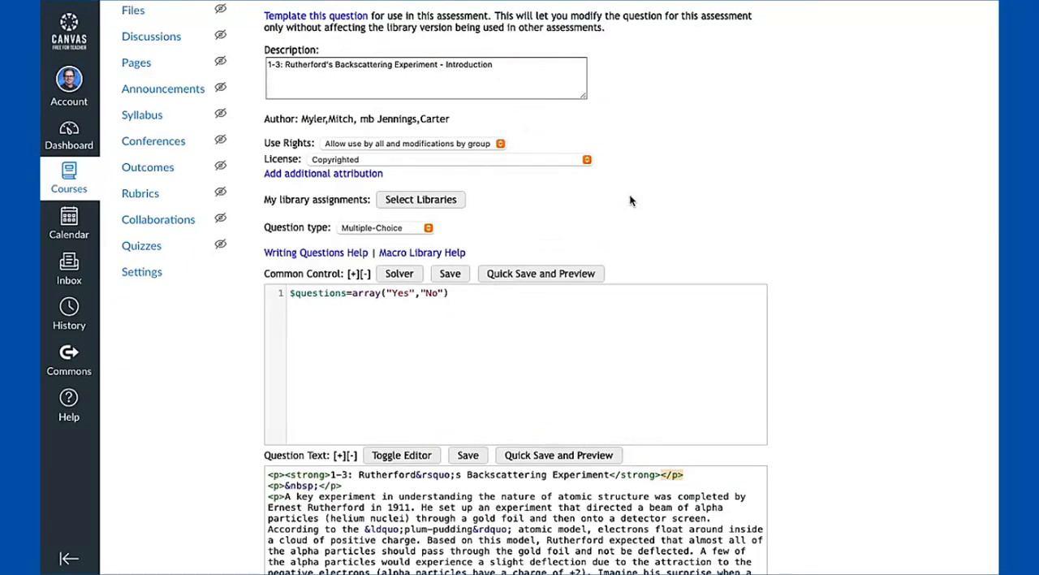
scroll(629, 200, down, 5)
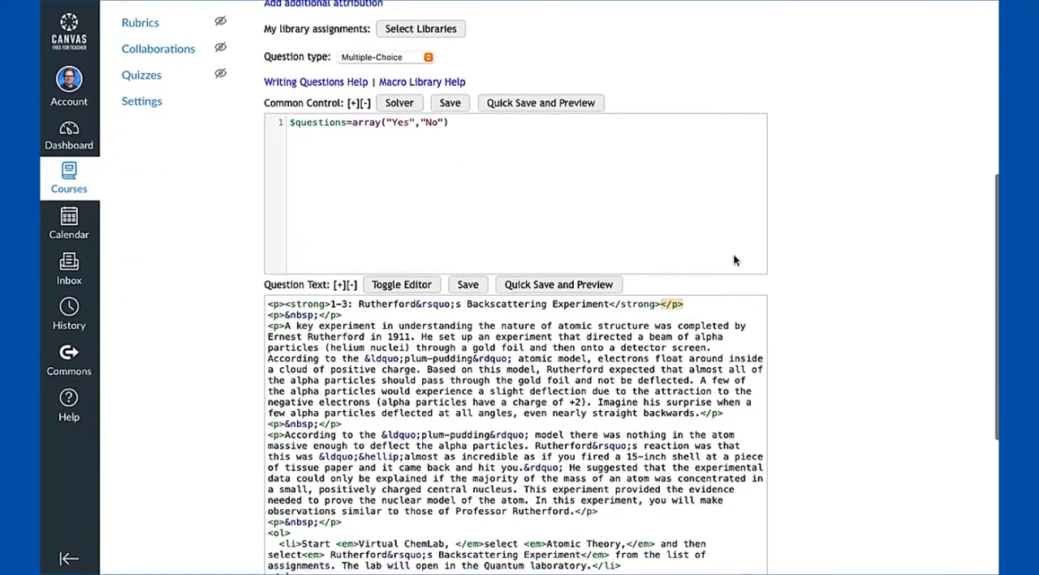
scroll(733, 260, down, 2)
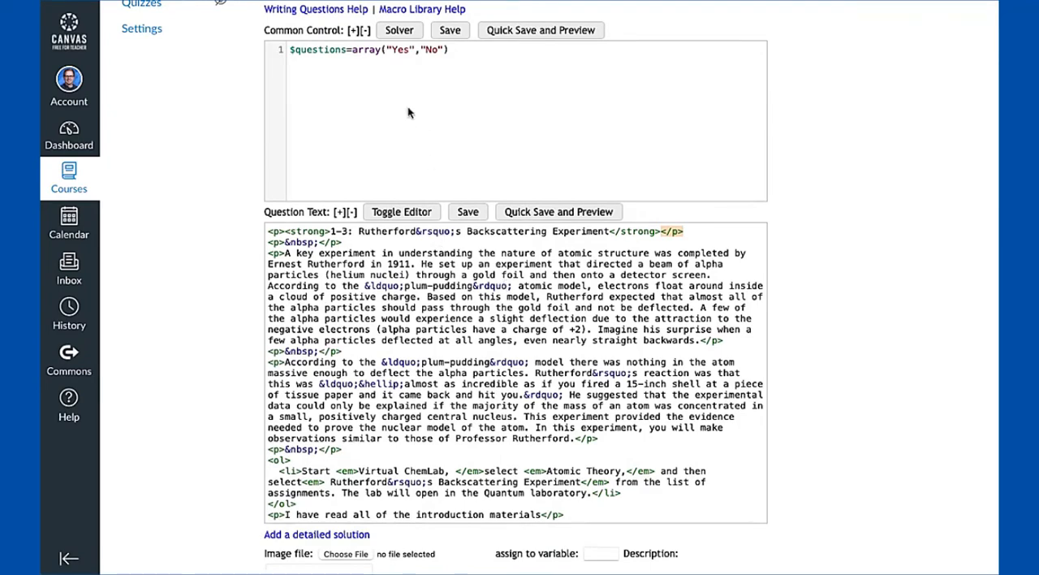
scroll(410, 112, up, 2)
scroll(847, 305, down, 3)
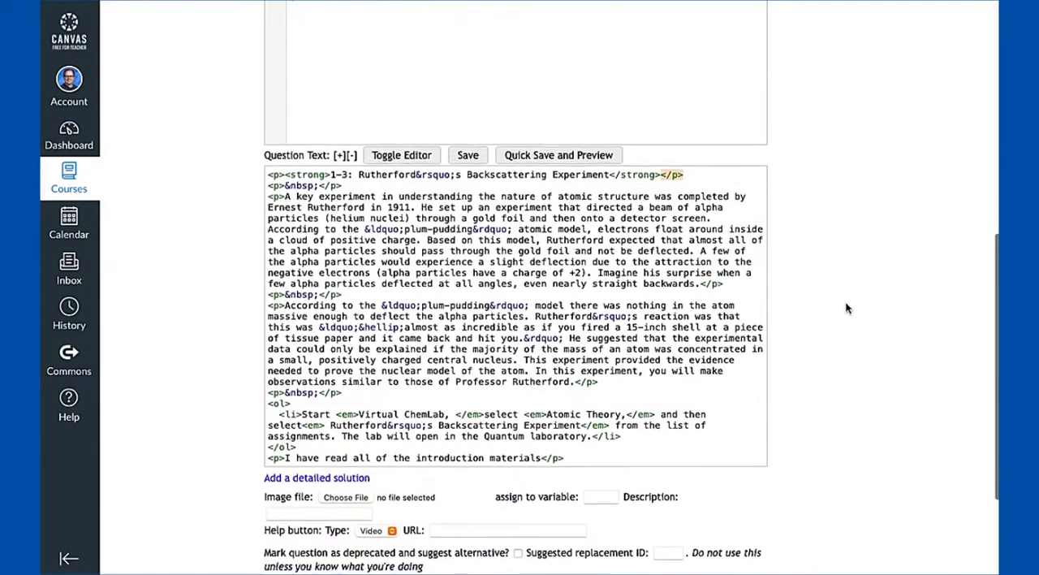
scroll(846, 309, down, 3)
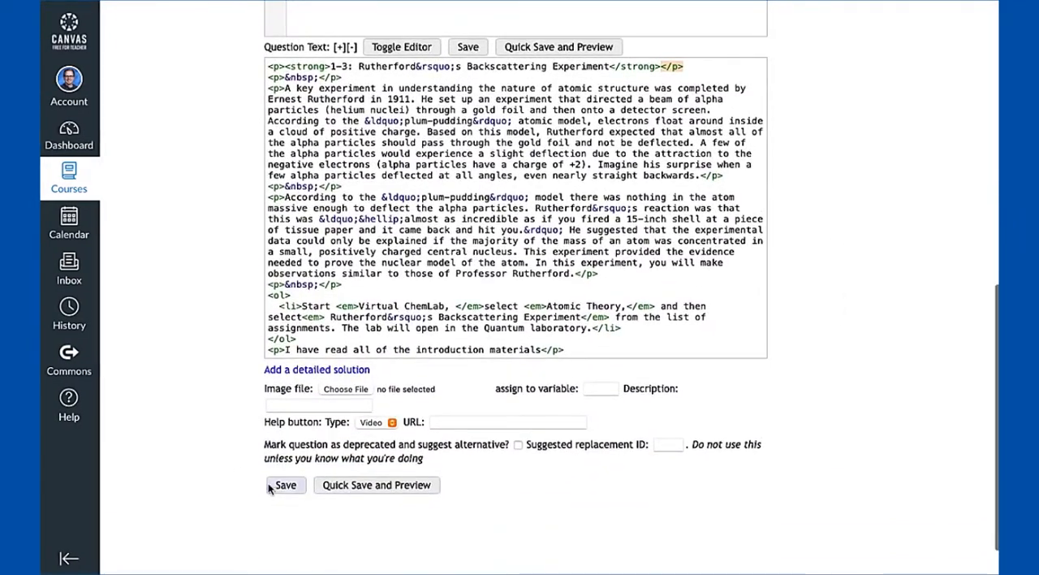
click(282, 487)
scroll(747, 239, up, 10)
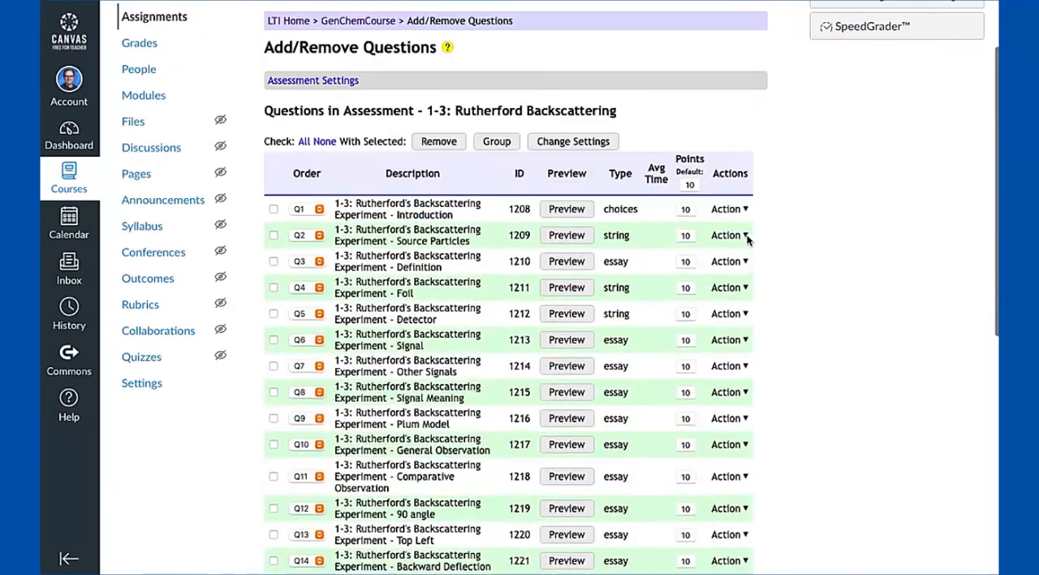
Open the settings of the Q1 Introduction question and examine its tries, penalty, answer display, show-work, hints and rubric options
click(741, 209)
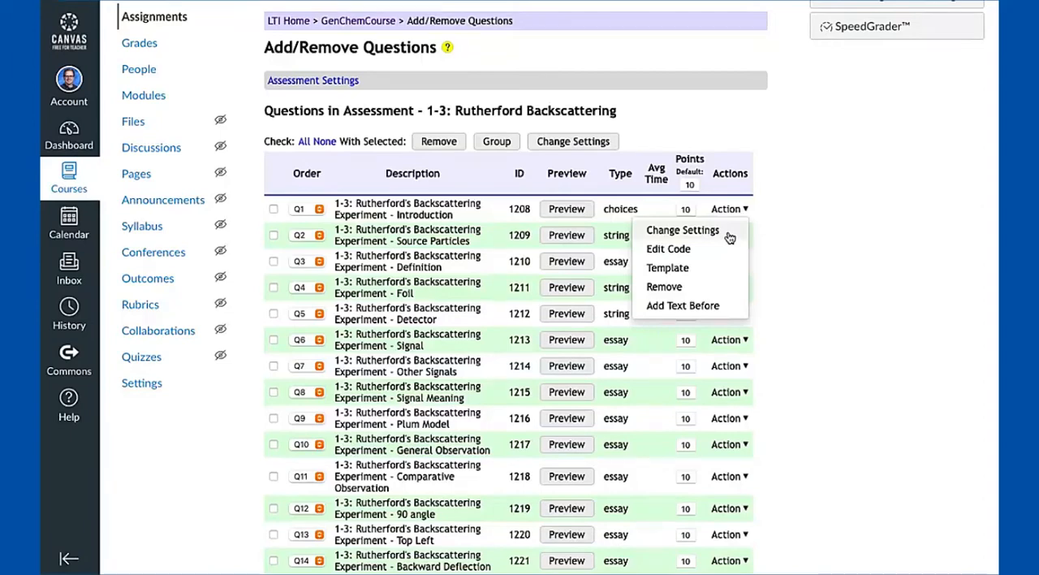
scroll(730, 237, down, 1)
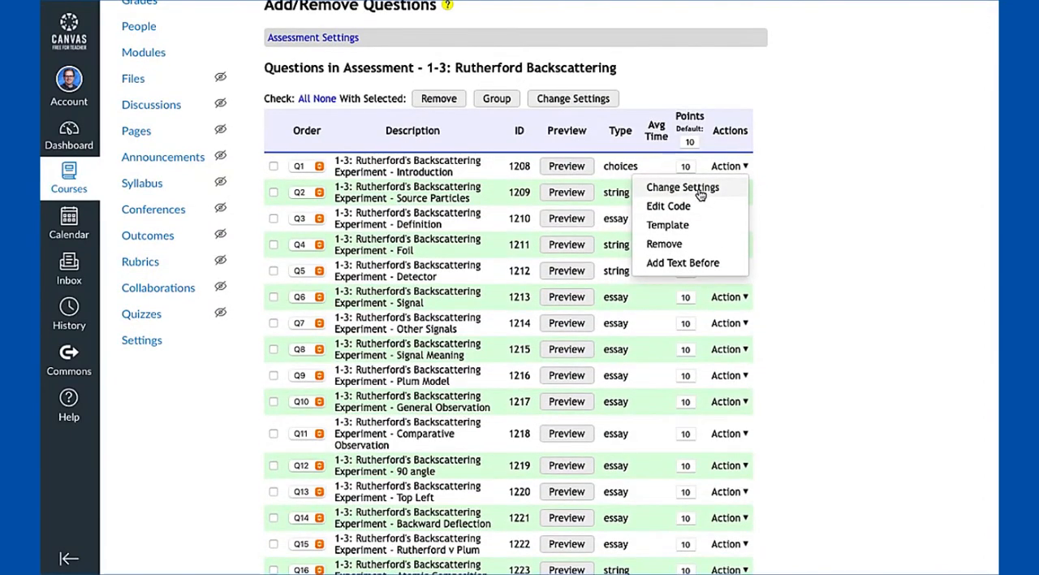
click(698, 196)
scroll(389, 203, down, 1)
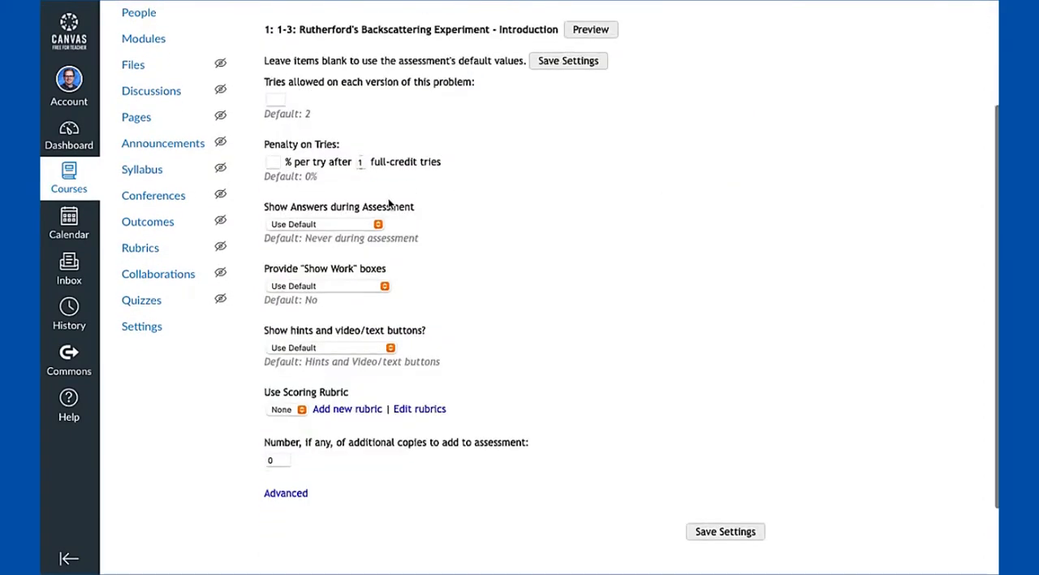
scroll(389, 203, up, 1)
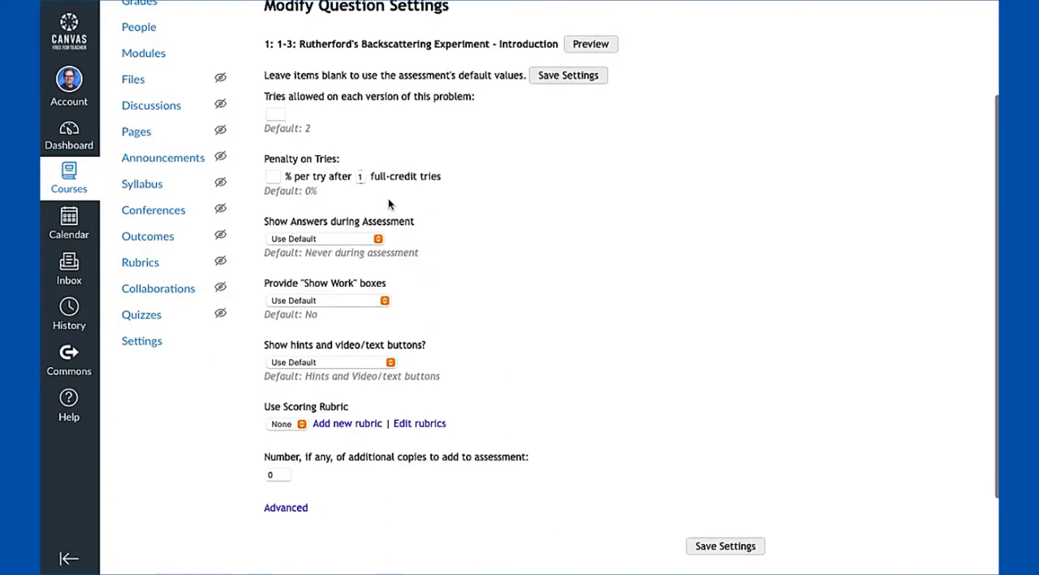
click(280, 116)
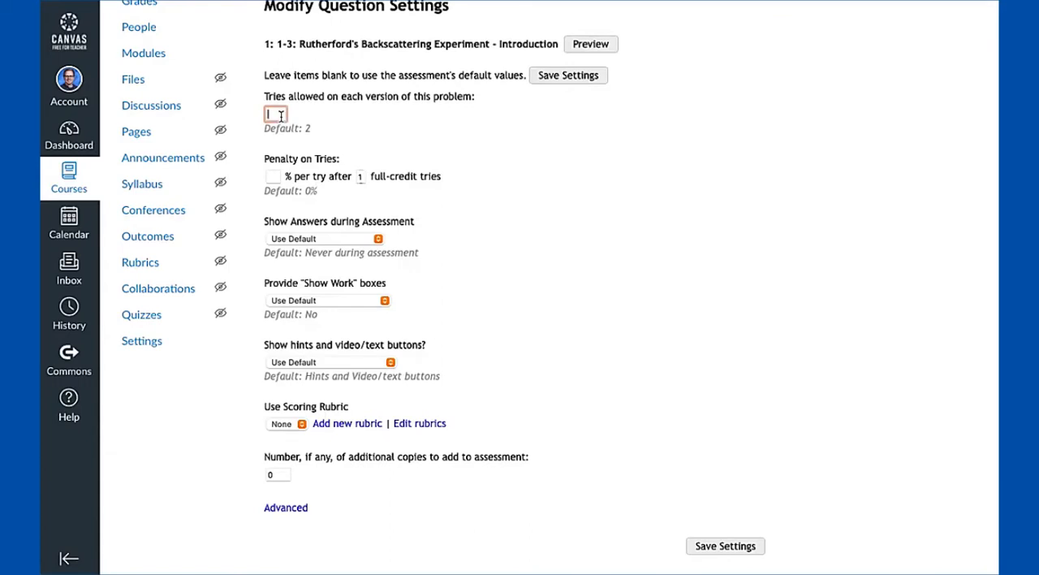
drag(276, 44, 339, 47)
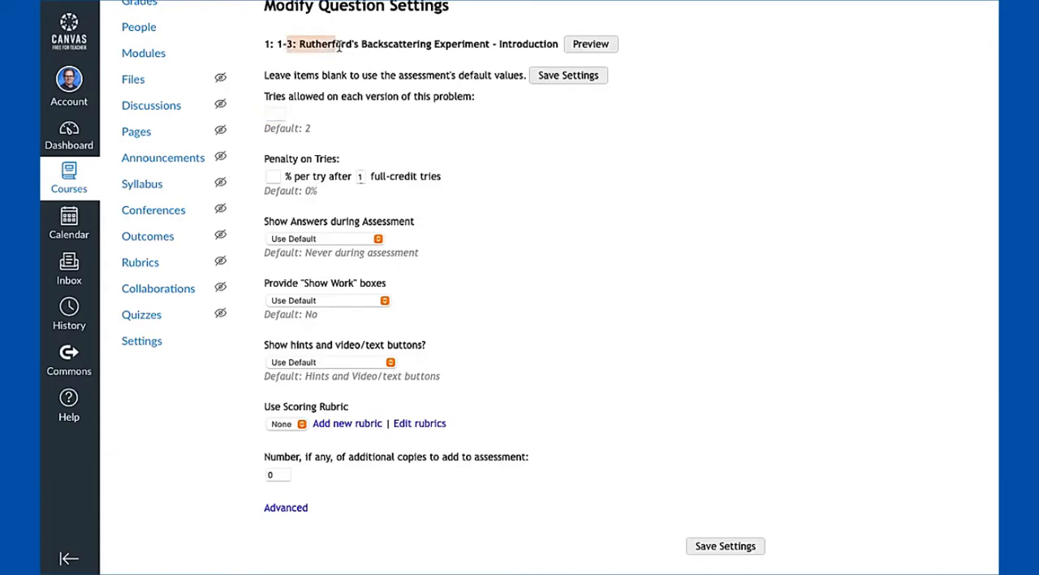
click(272, 114)
text(10)
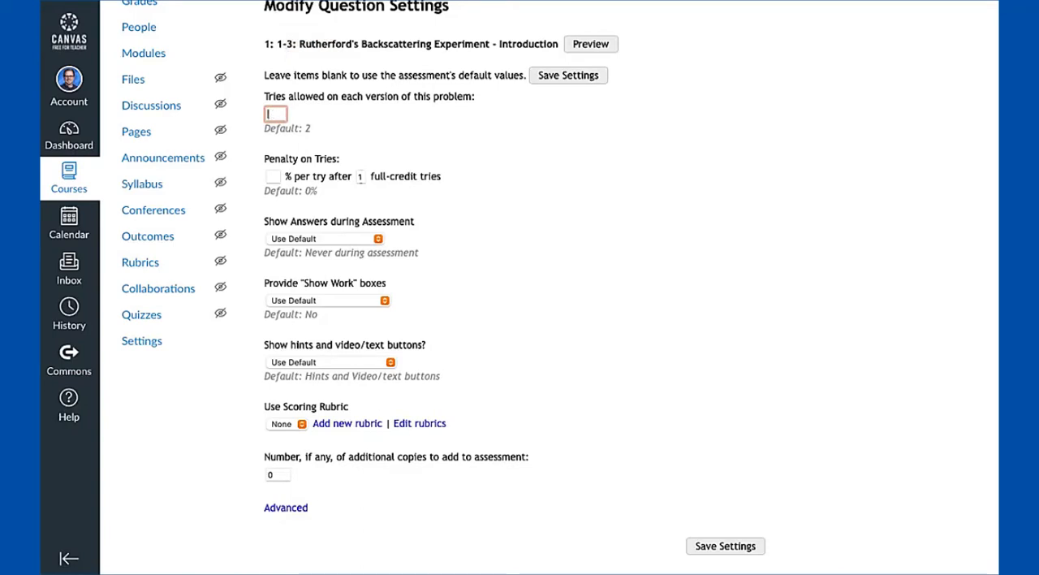
click(274, 185)
scroll(524, 309, up, 1)
scroll(525, 309, down, 2)
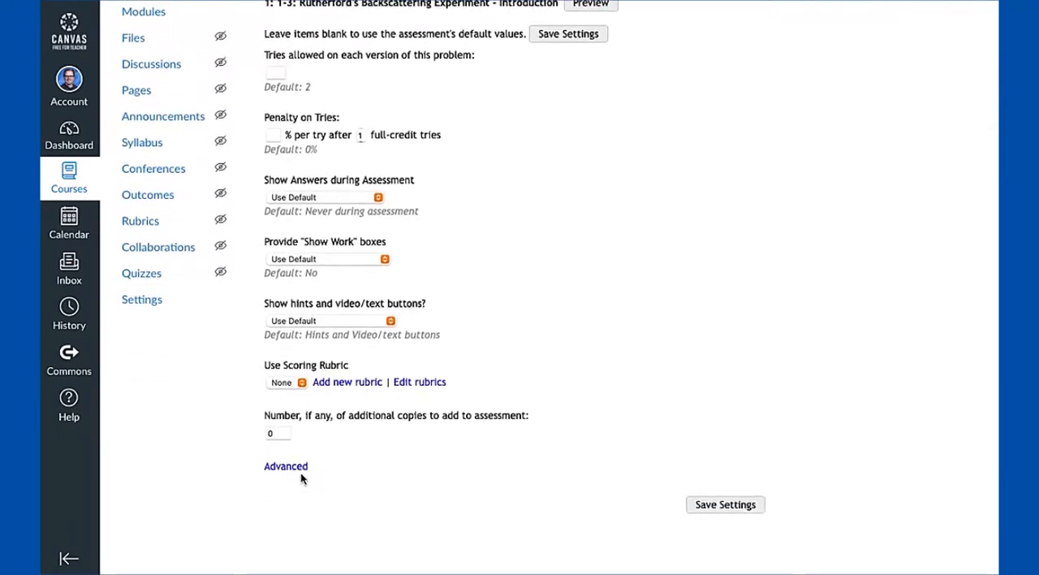
Expand the advanced settings of the Q1 Introduction question, check the tries and penalty fields, and save the question settings
click(300, 469)
scroll(303, 477, down, 1)
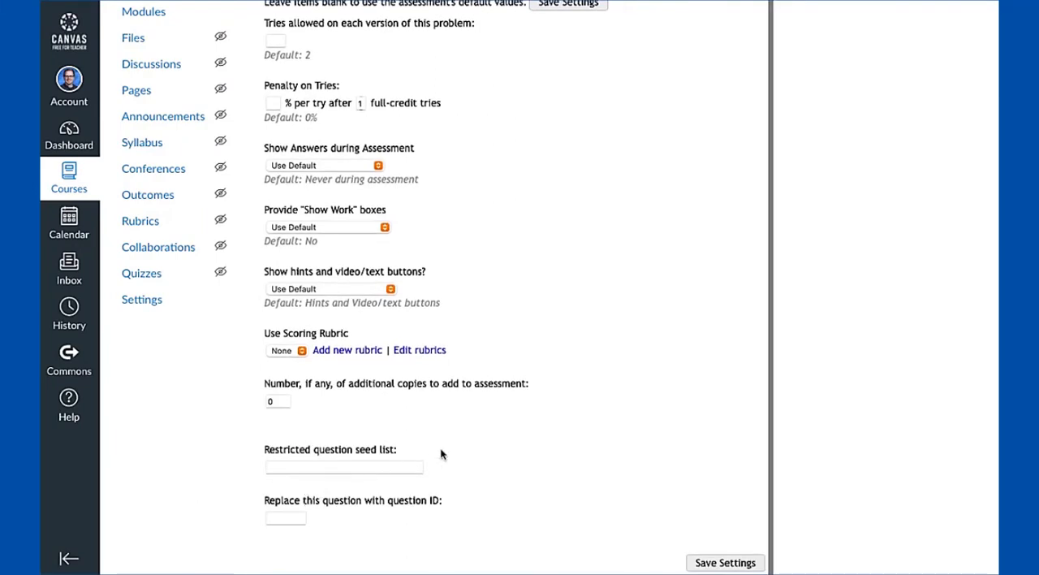
scroll(447, 454, up, 1)
scroll(536, 167, up, 3)
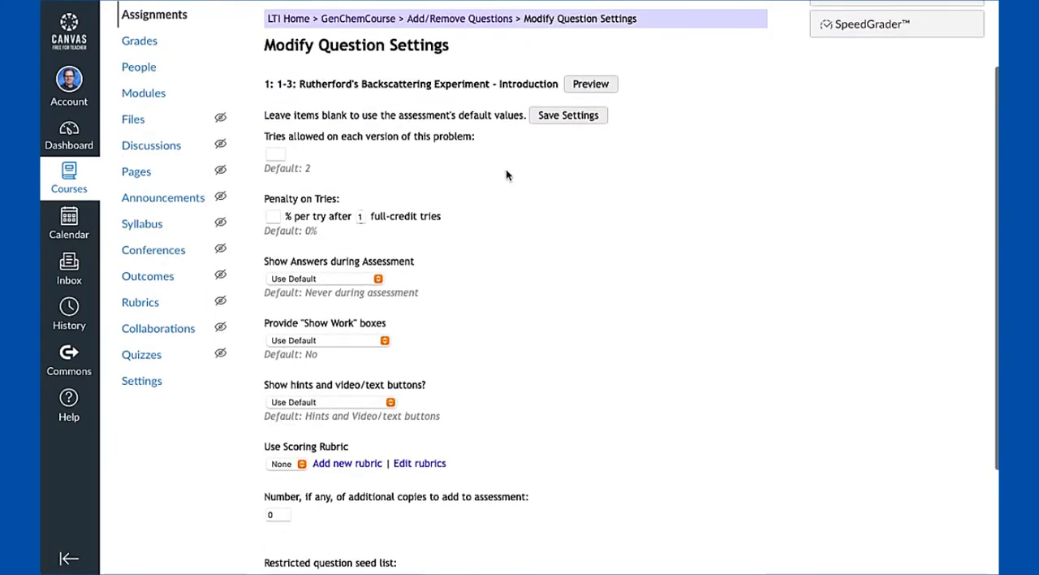
click(276, 155)
click(272, 216)
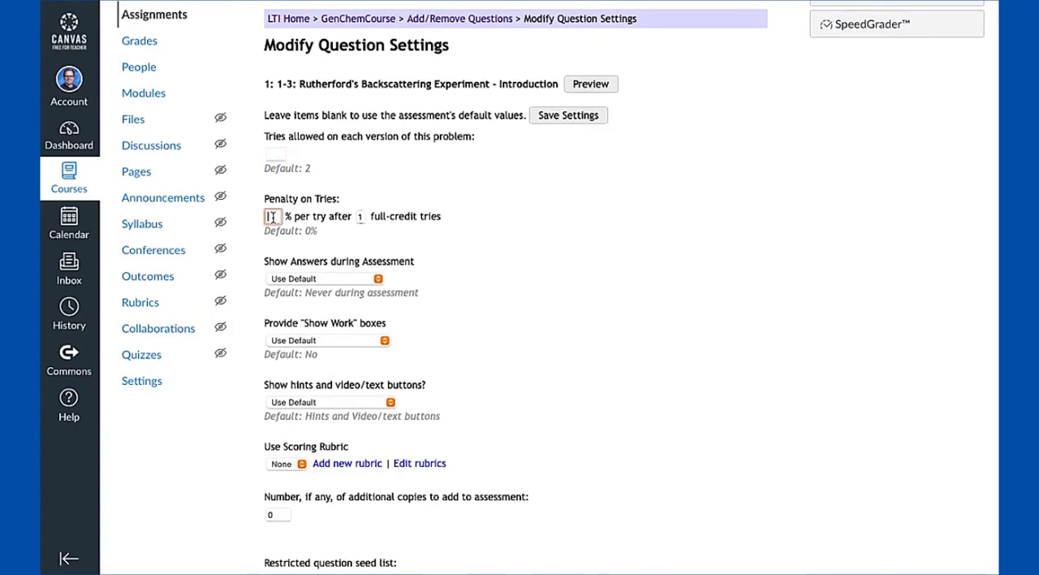
click(273, 153)
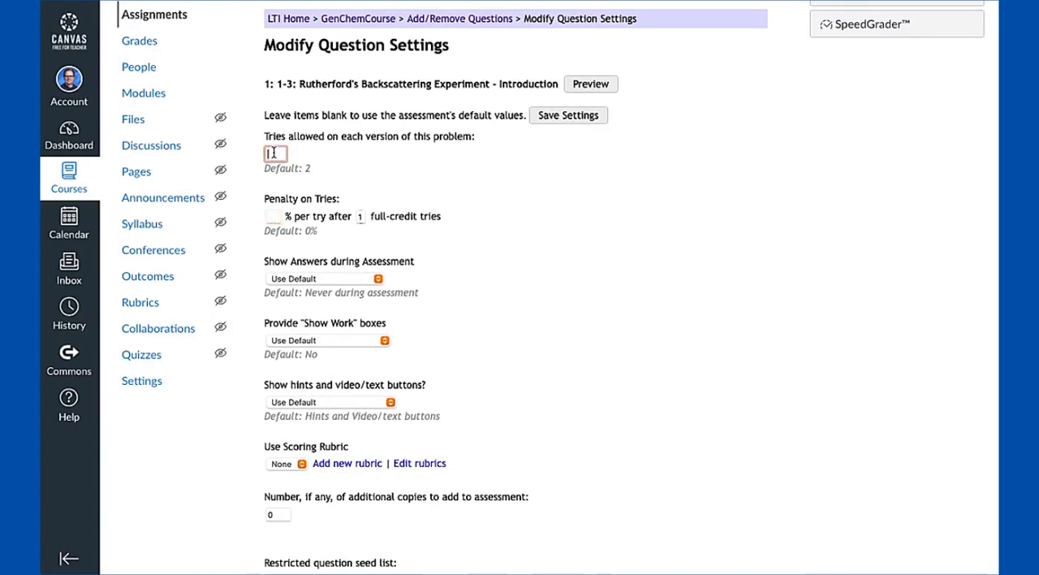
click(273, 215)
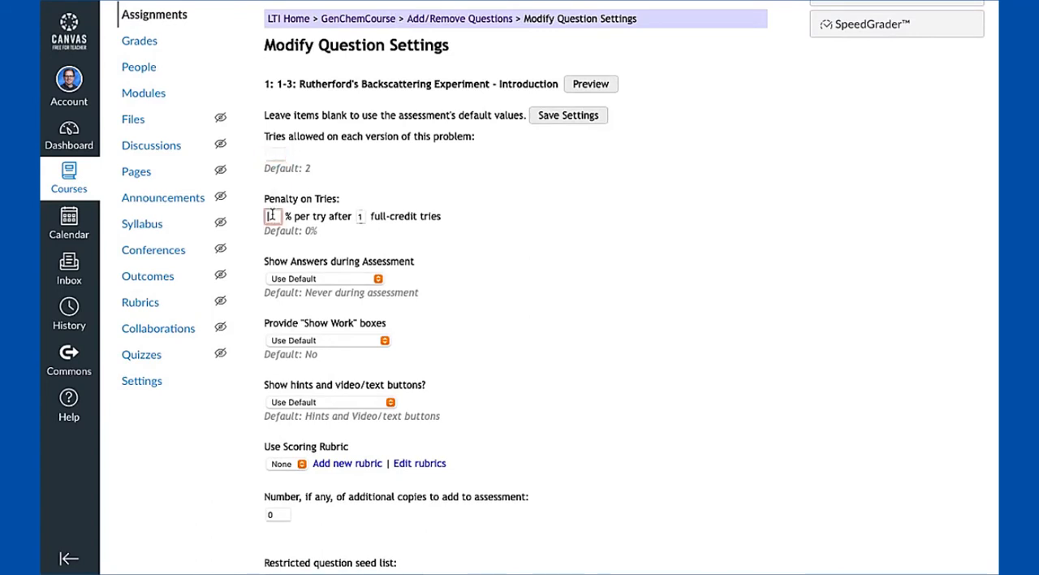
click(567, 116)
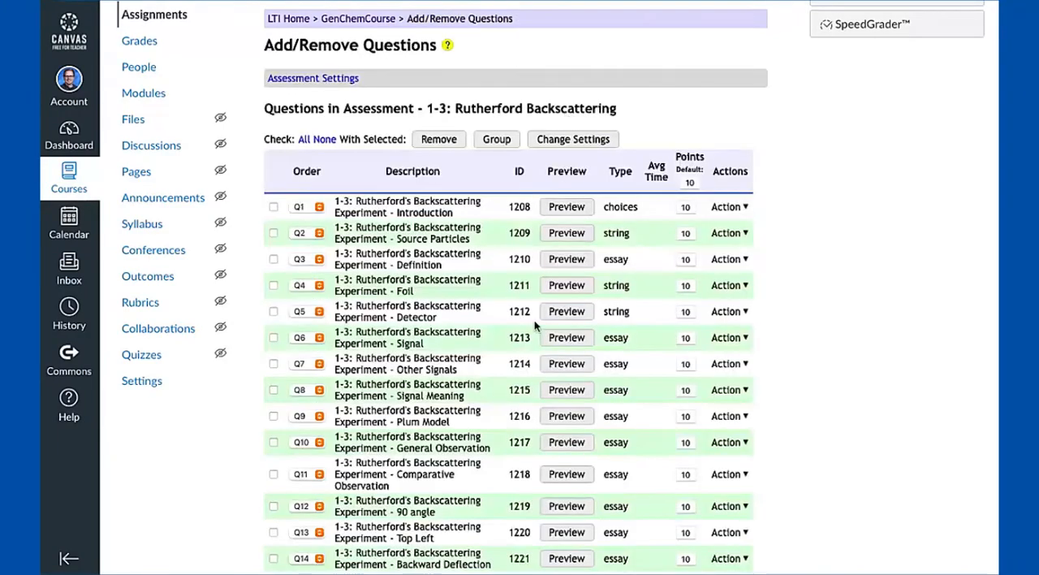
Return to the course's assignment list and open the question list of the 1-1 Thomson assessment
scroll(534, 321, down, 1)
scroll(534, 320, down, 3)
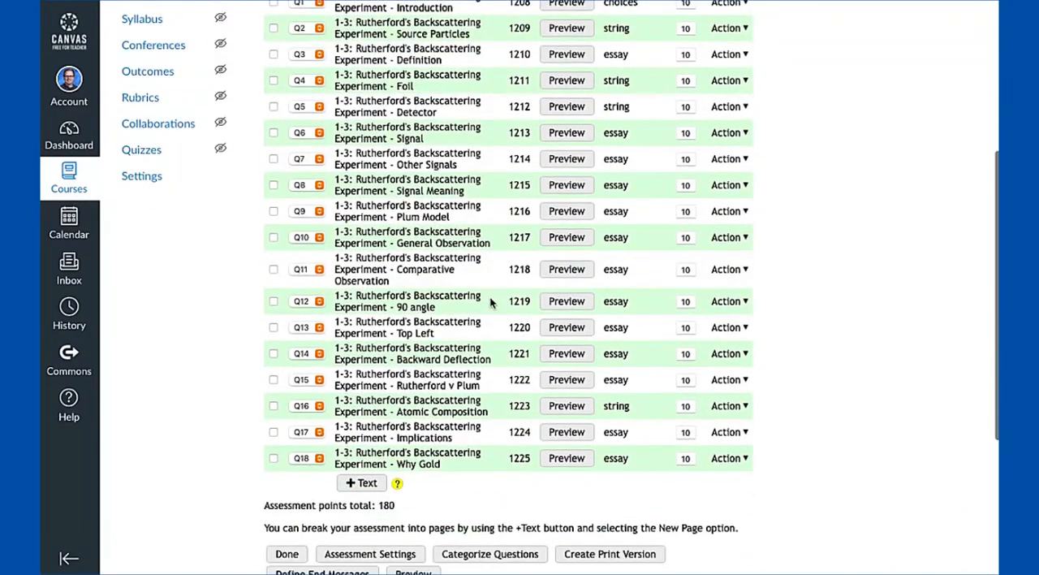
scroll(478, 299, up, 5)
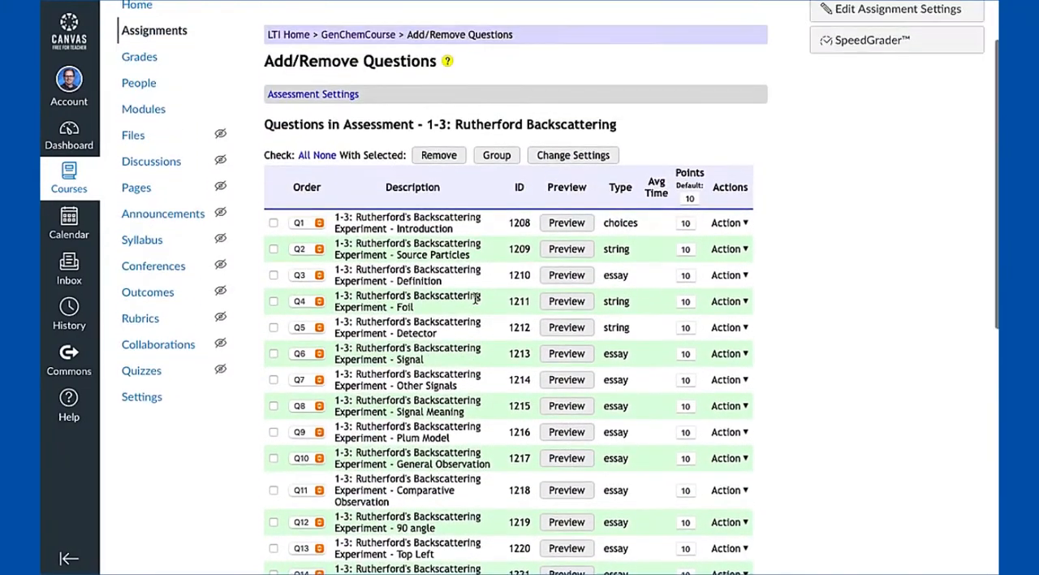
scroll(477, 298, up, 1)
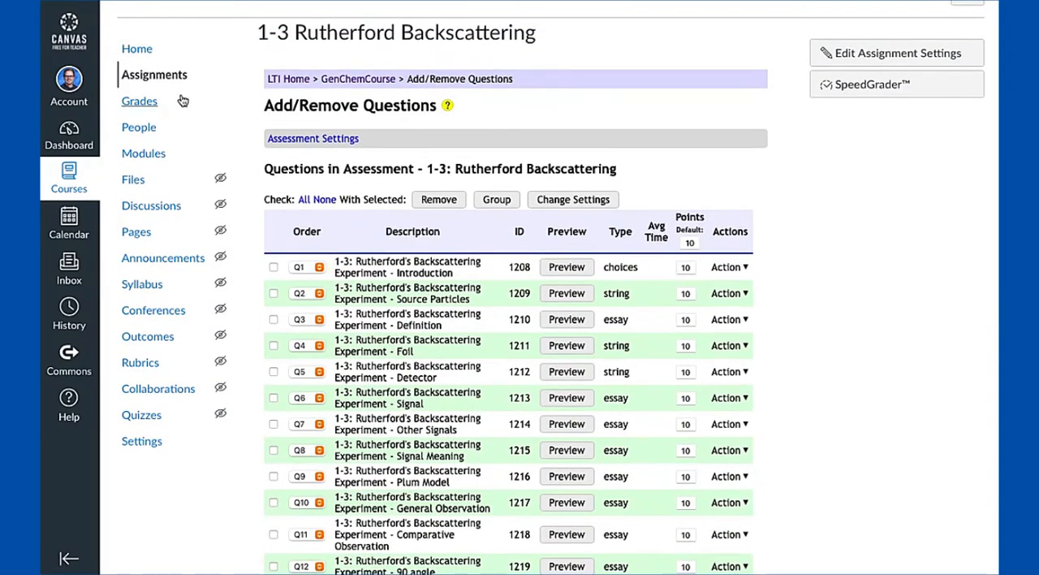
click(156, 77)
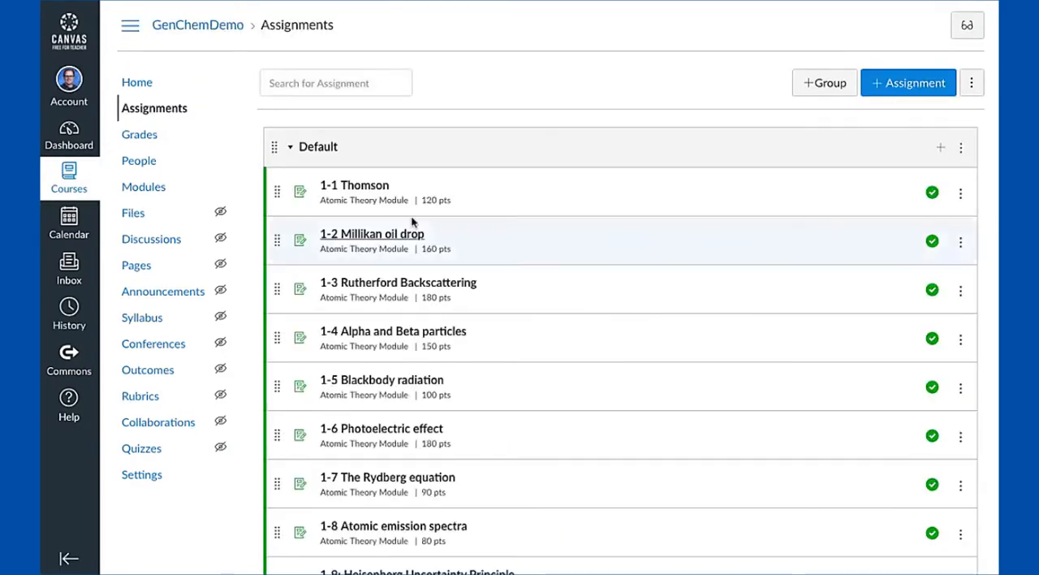
click(362, 187)
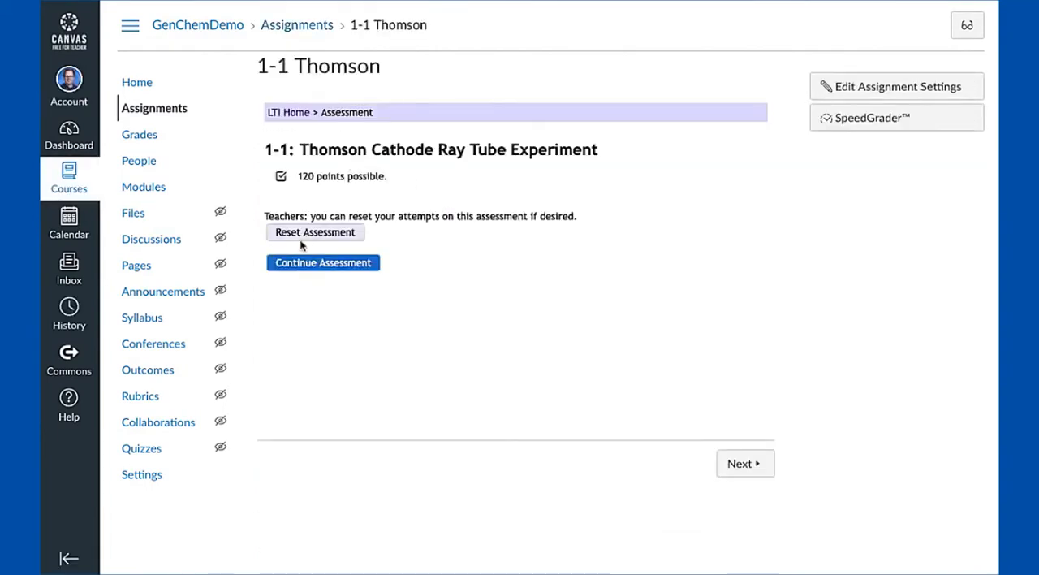
click(291, 114)
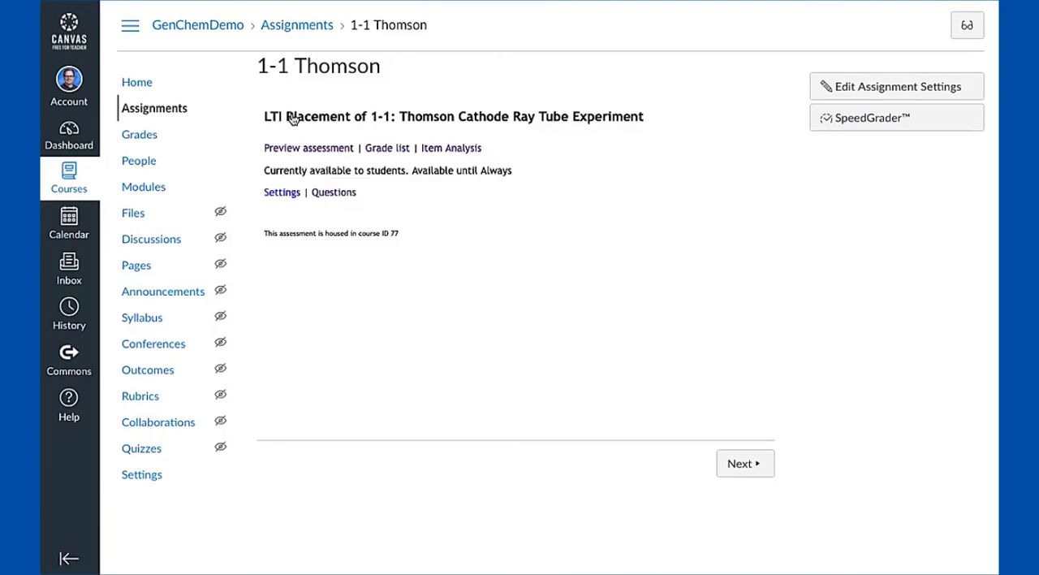
click(329, 195)
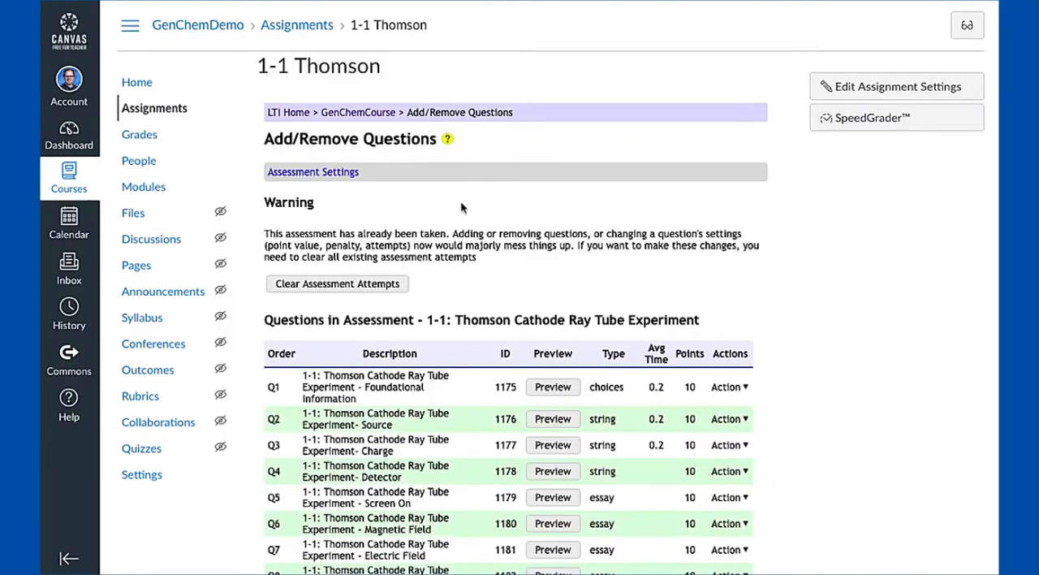
Examine the 1-1 Thomson question list, including the points, average times and the actions offered for Q1 on a taken assessment
scroll(487, 219, down, 5)
scroll(514, 234, down, 1)
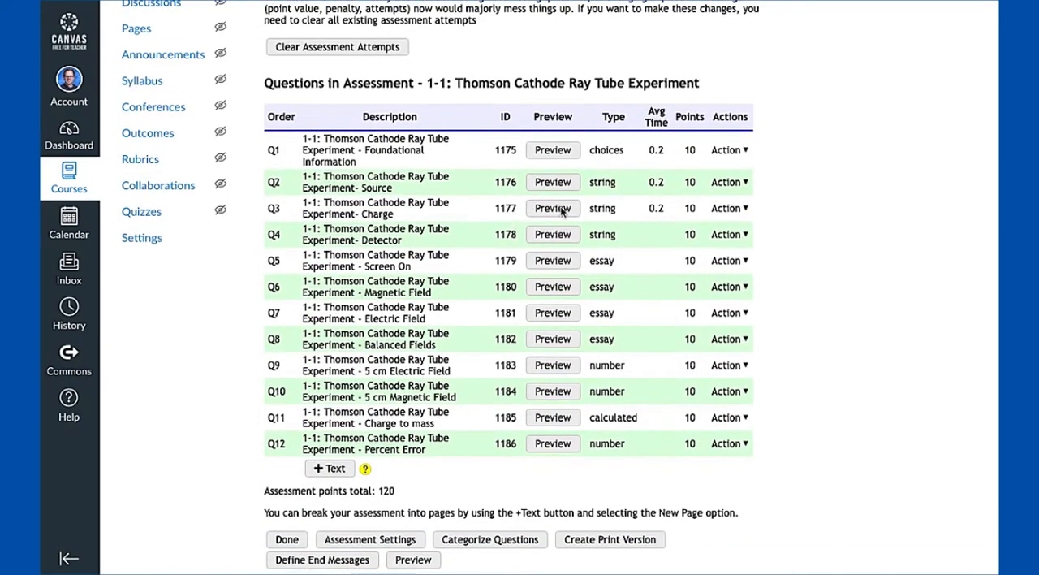
click(718, 156)
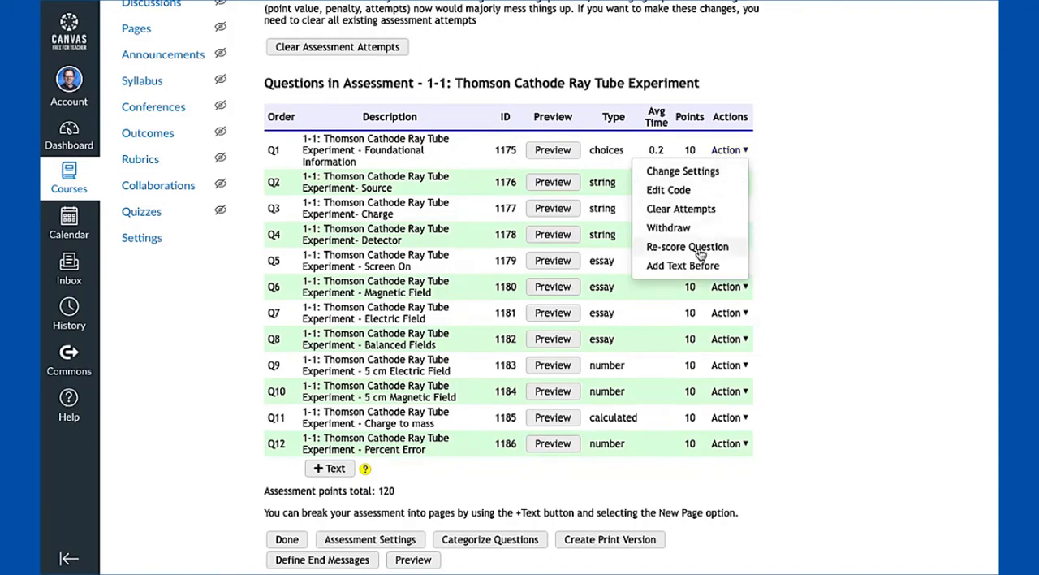
click(643, 323)
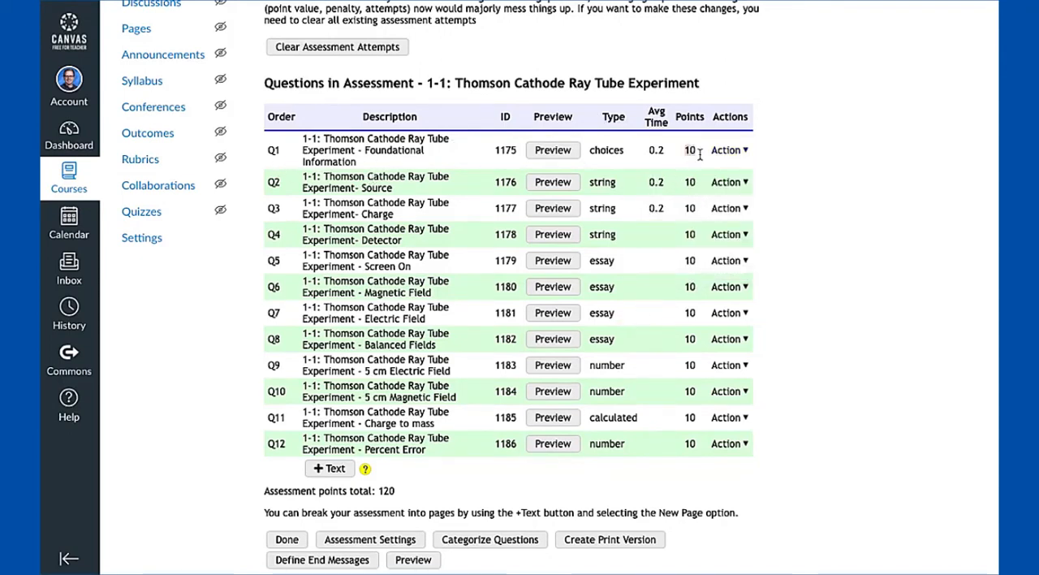
drag(274, 161, 317, 202)
click(336, 293)
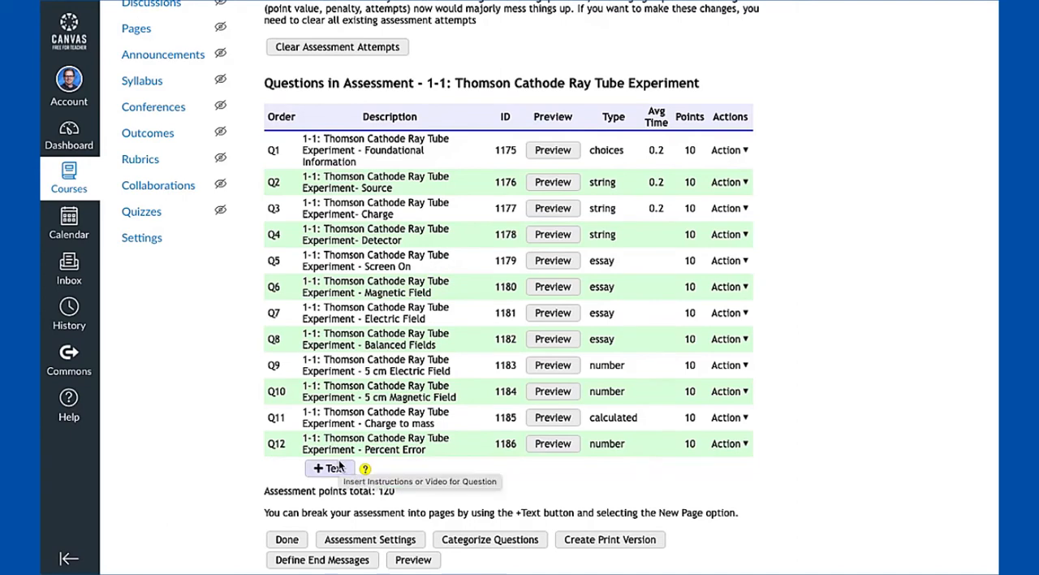
mouse_move(672, 154)
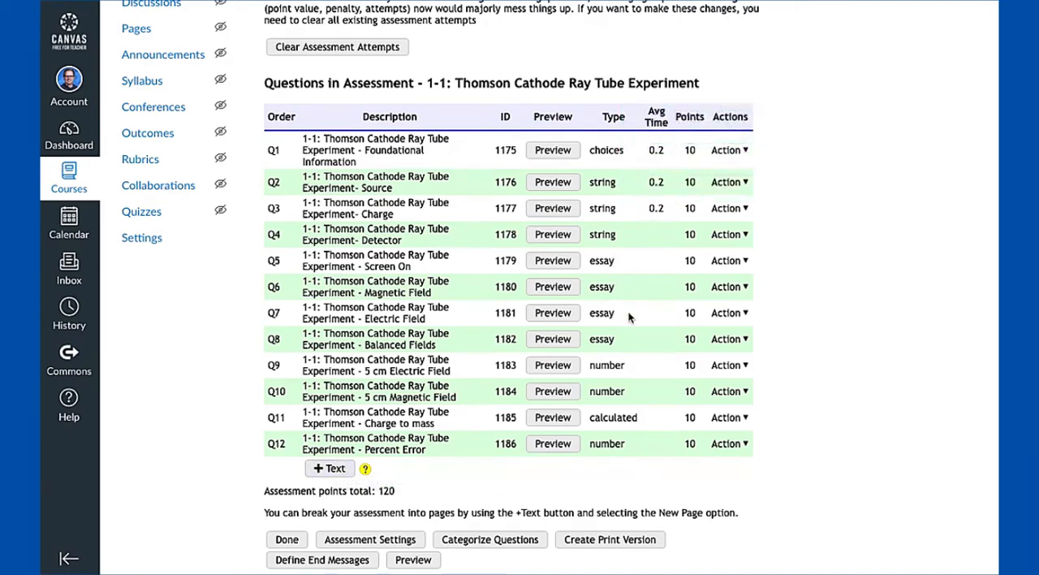
scroll(640, 314, up, 1)
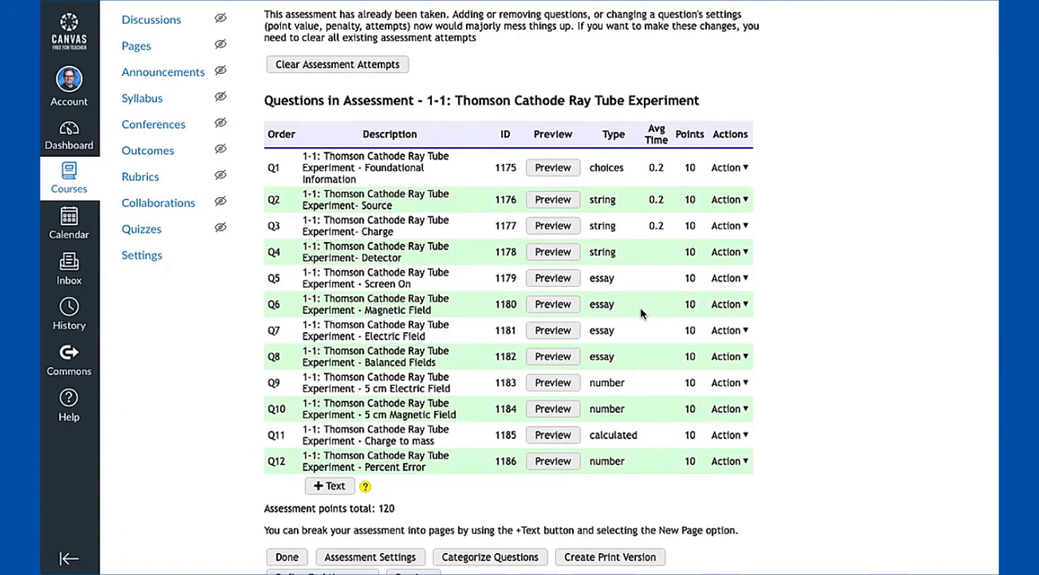
Open the confirmation for clearing all attempts of the 1-1 Thomson assessment and back out without deleting them
scroll(428, 267, up, 1)
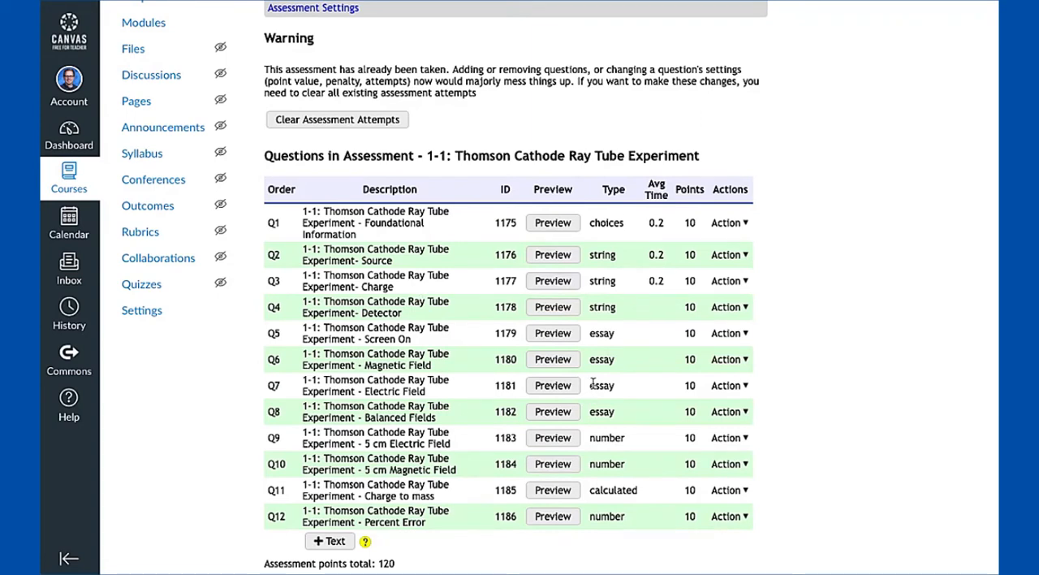
click(329, 120)
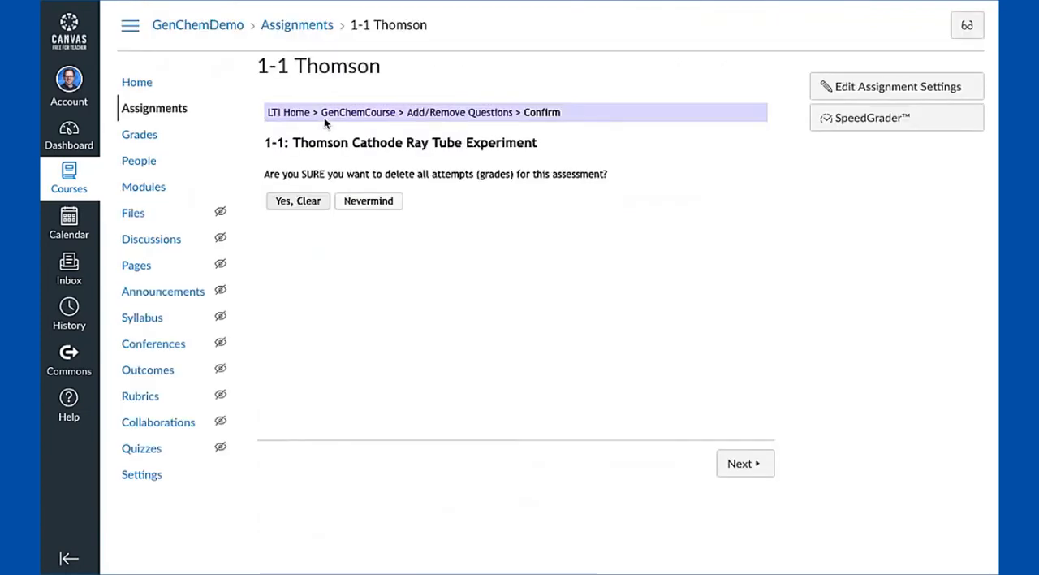
click(294, 203)
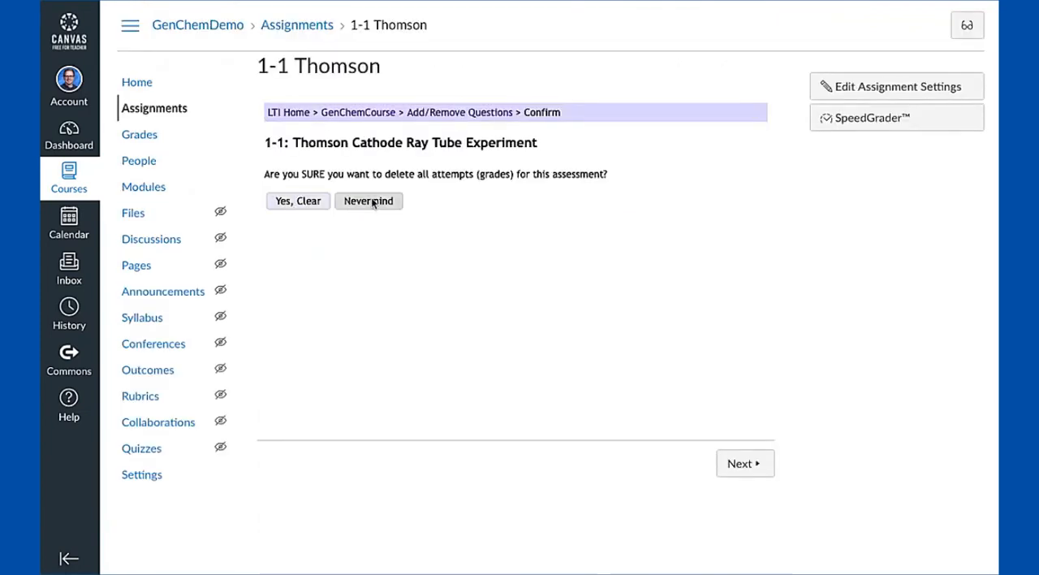
Examine the actions offered for the Q1 Foundational Information question, including Clear Attempts, Withdraw and Re-score Question, and close the list
scroll(418, 233, down, 4)
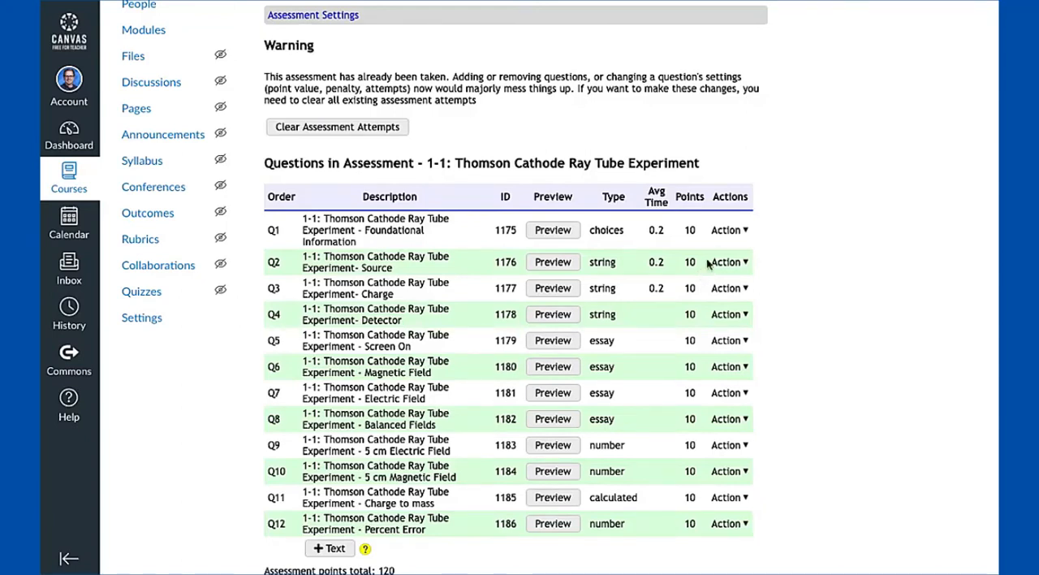
click(728, 232)
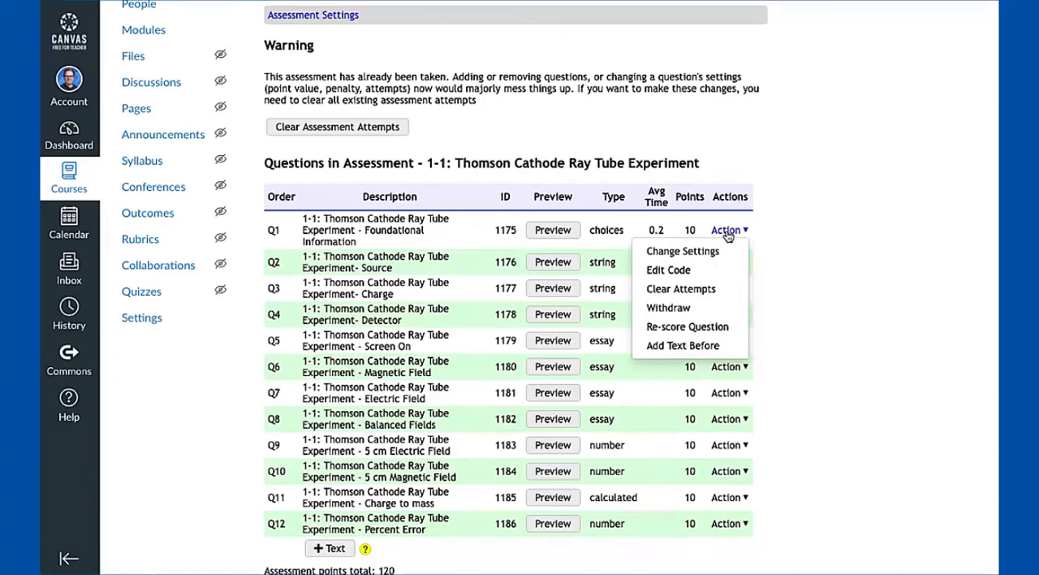
scroll(728, 234, down, 1)
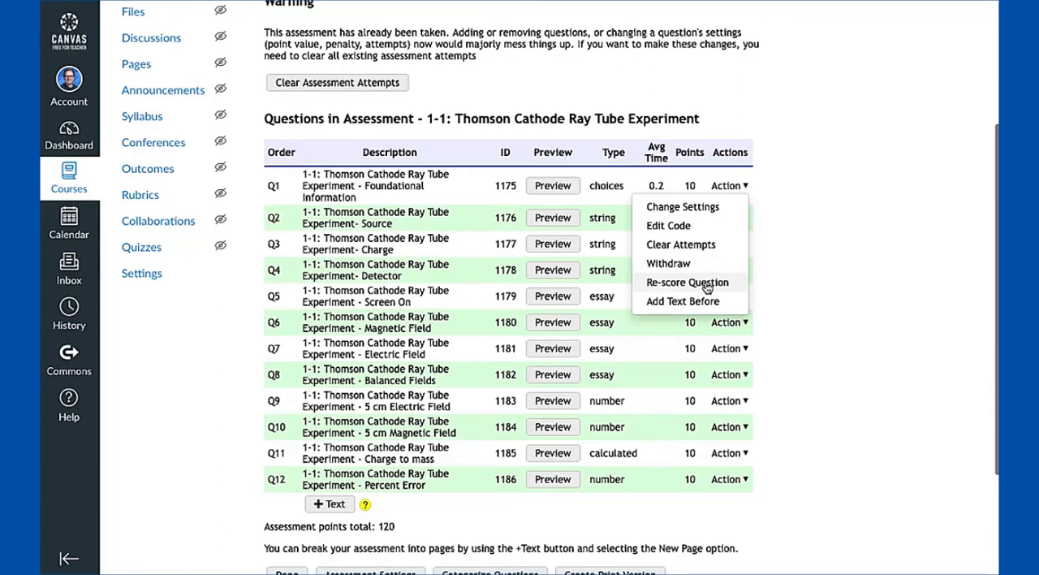
click(615, 367)
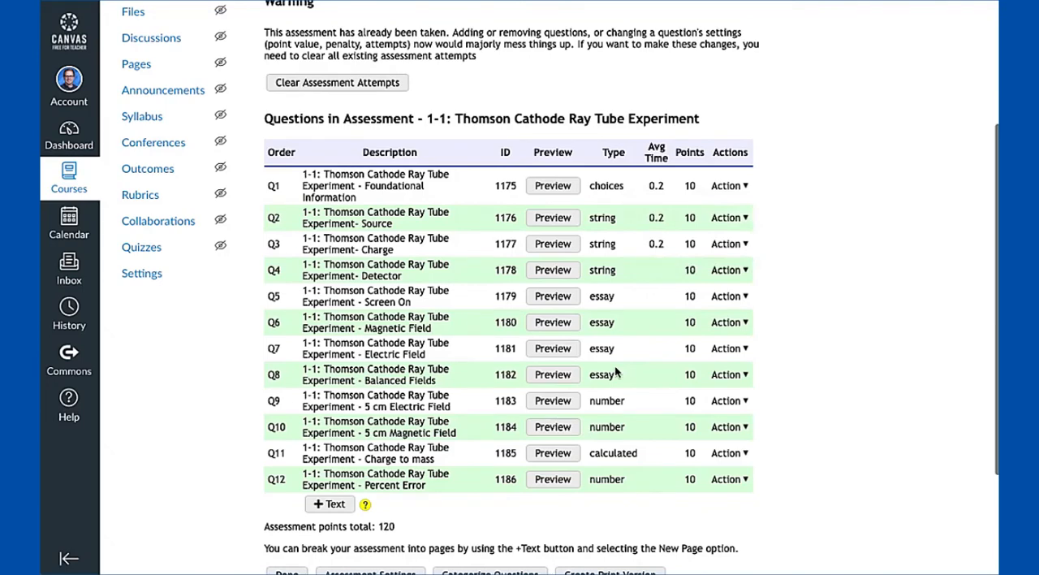
Review the already-taken warning above the question list and return to the LTI home page of the 1-1 Thomson assessment
scroll(370, 305, up, 2)
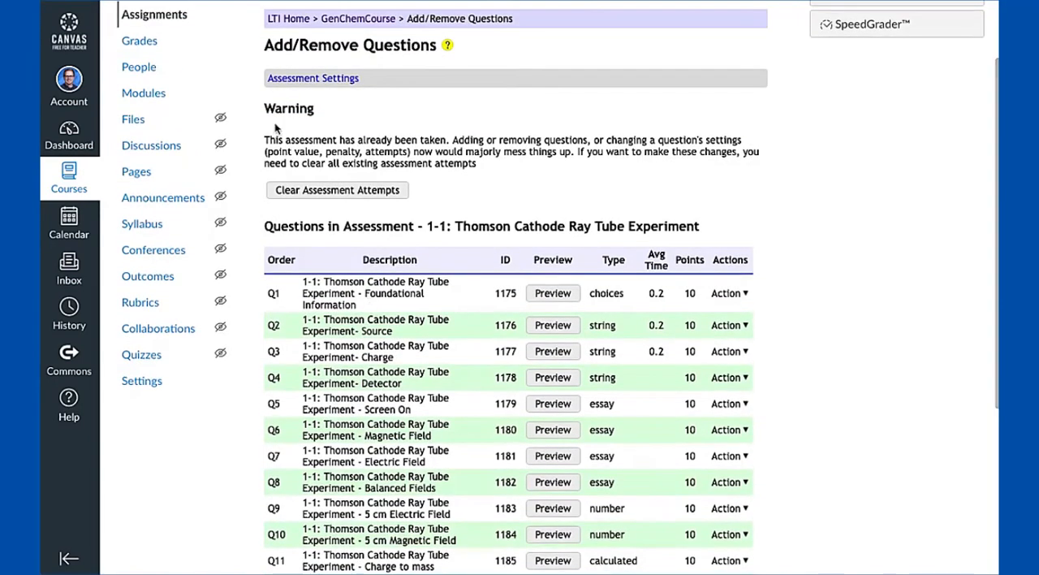
scroll(381, 207, down, 1)
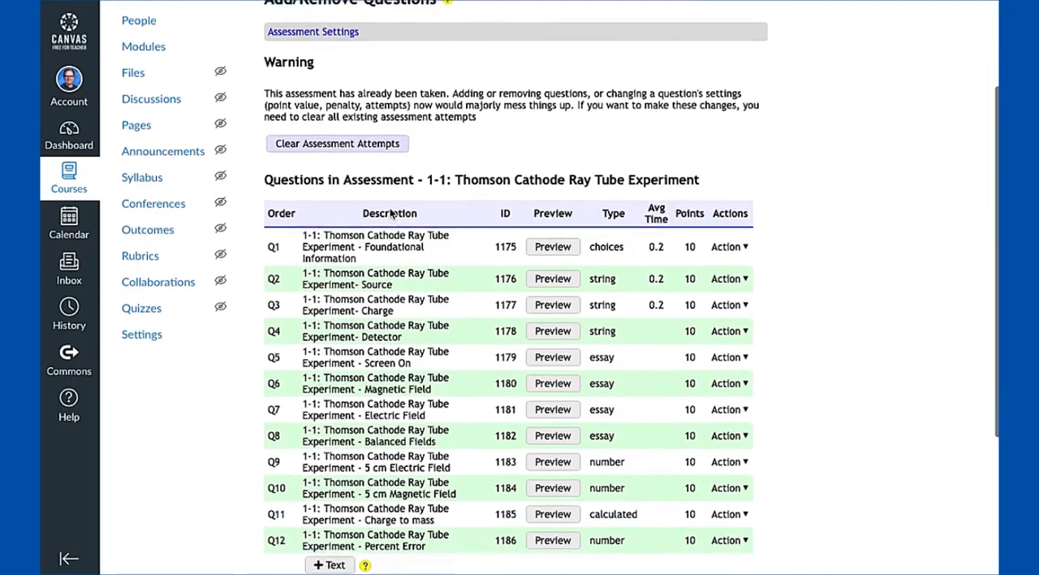
scroll(392, 213, up, 2)
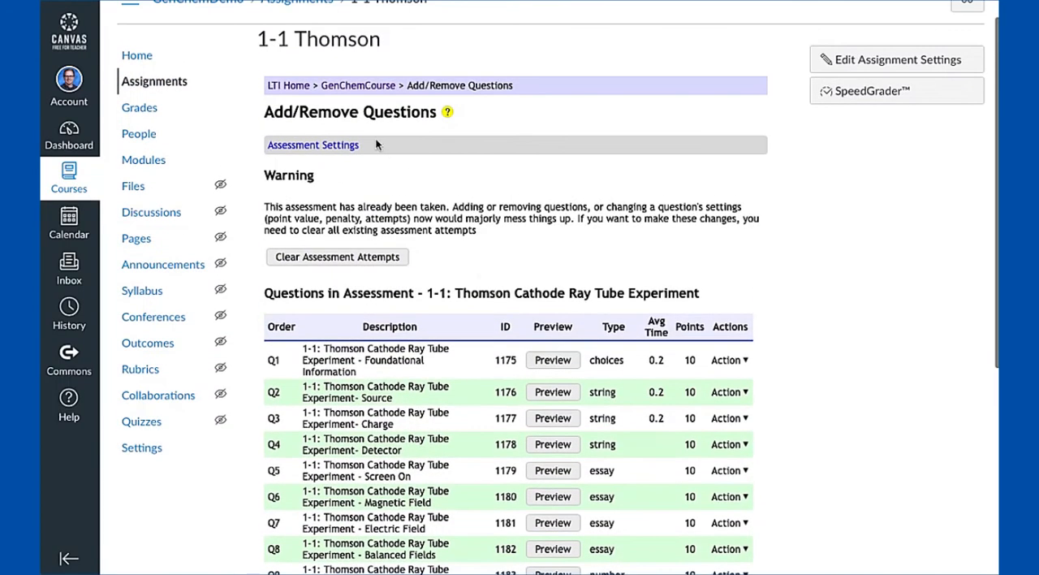
click(286, 86)
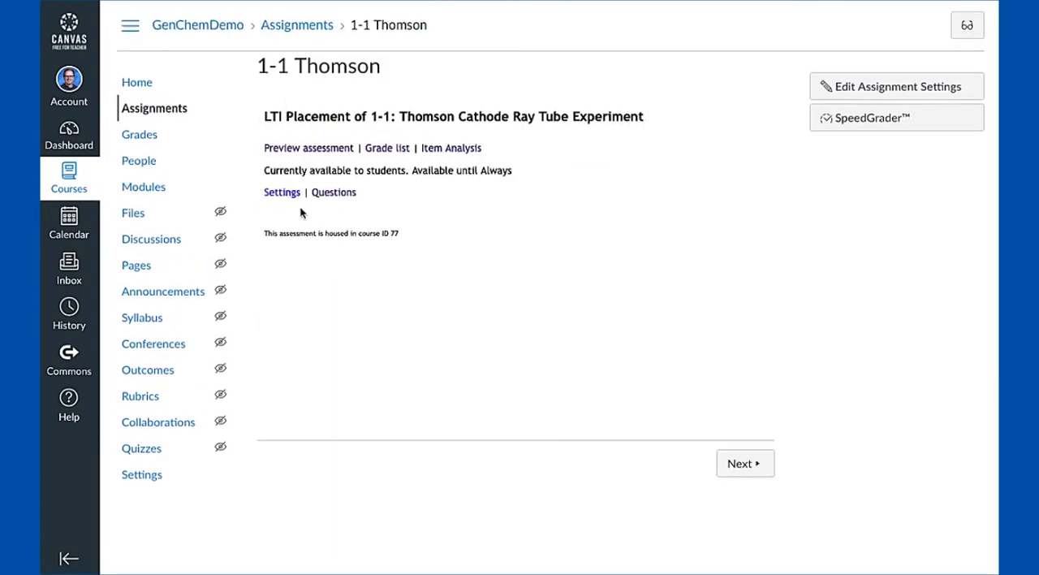